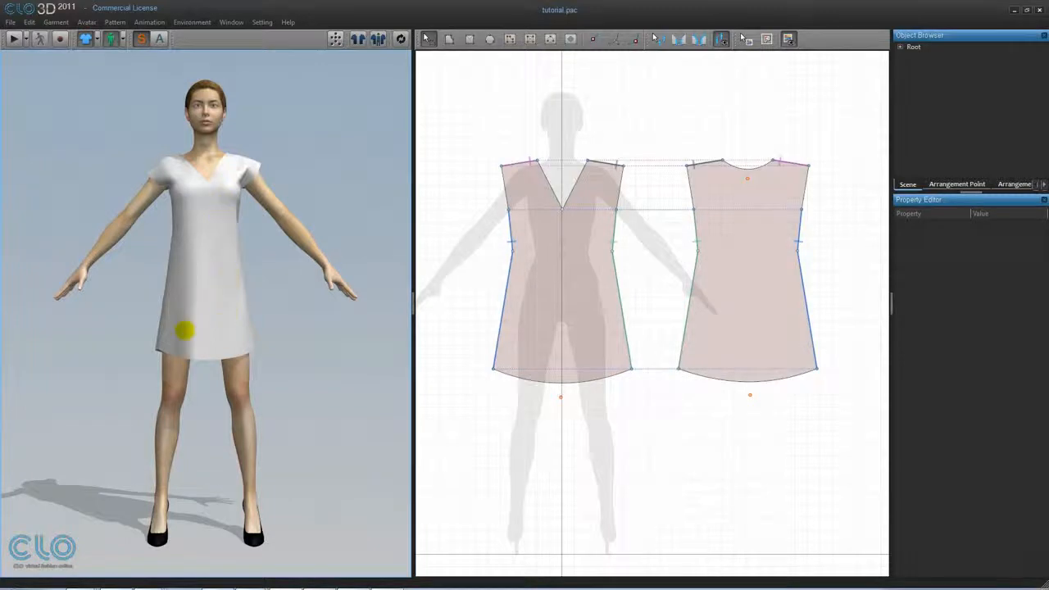
# Enlarge the 2D pattern window and draw a large rectangular pattern above the two dress patterns.
pyautogui.click(253, 362)
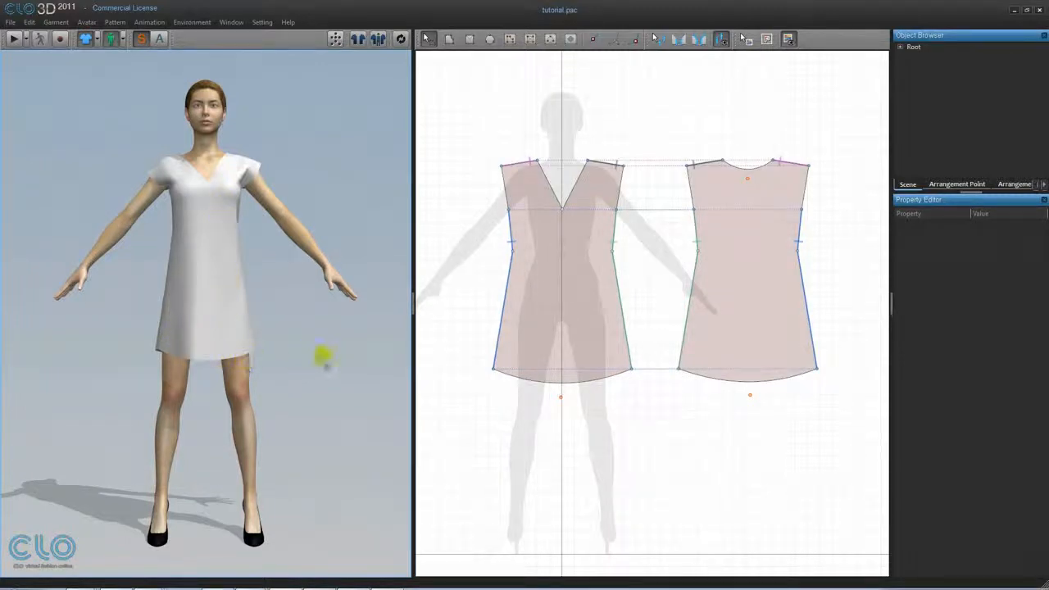
pyautogui.moveTo(413, 300); pyautogui.dragTo(69, 267)
pyautogui.scroll(-4, 339, 309)
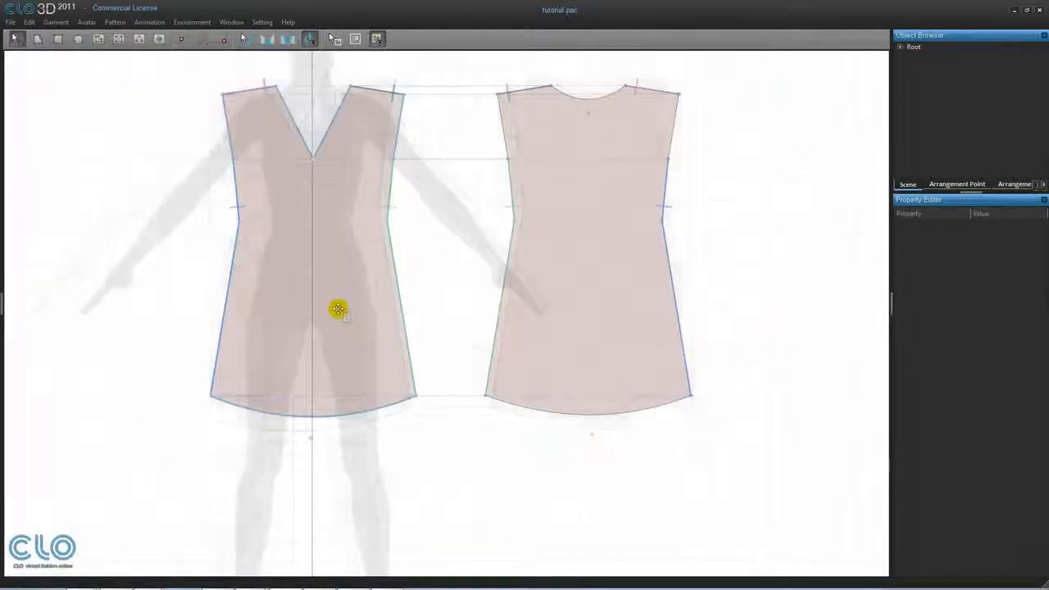
pyautogui.moveTo(391, 176); pyautogui.dragTo(396, 434, button='middle')
pyautogui.click(57, 38)
pyautogui.moveTo(242, 111); pyautogui.dragTo(661, 339)
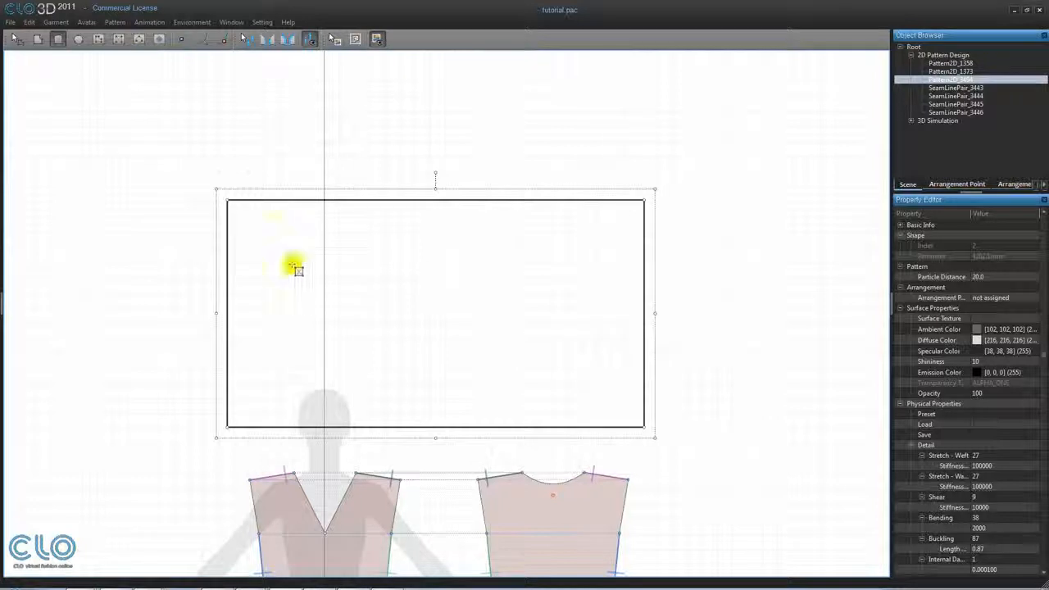
# Draw a trial inner rectangle near the upper-left corner of the new rectangular pattern and activate segment sewing over it.
pyautogui.click(267, 40)
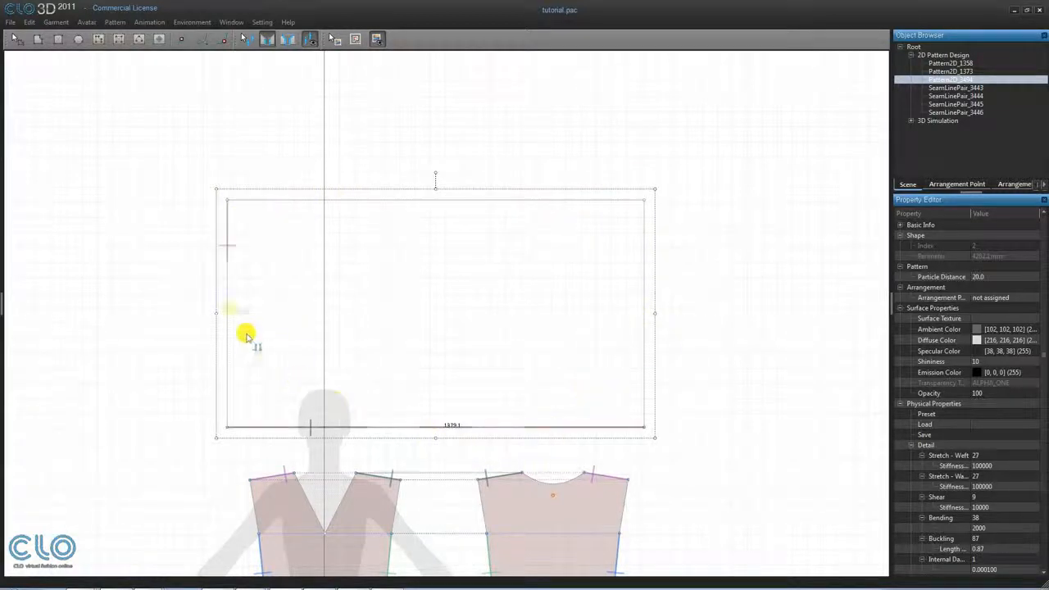
pyautogui.click(118, 39)
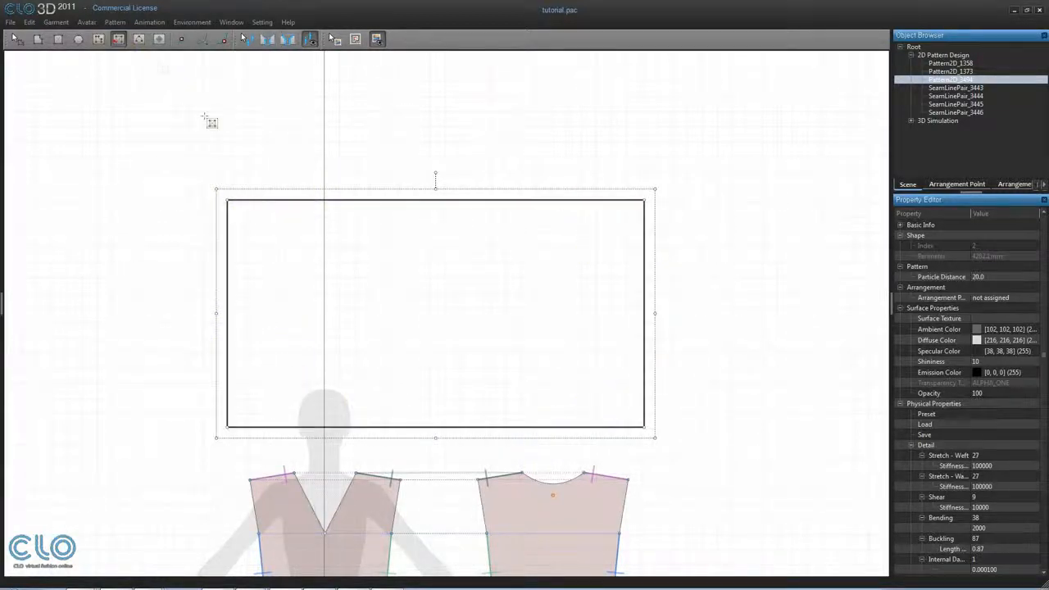
pyautogui.moveTo(252, 228); pyautogui.dragTo(325, 286)
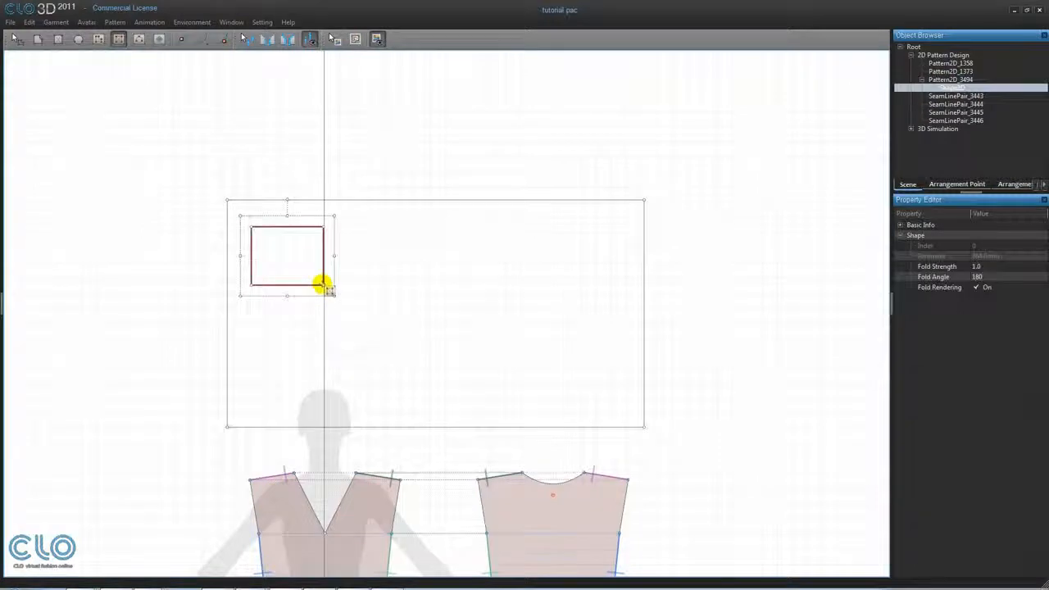
pyautogui.click(268, 39)
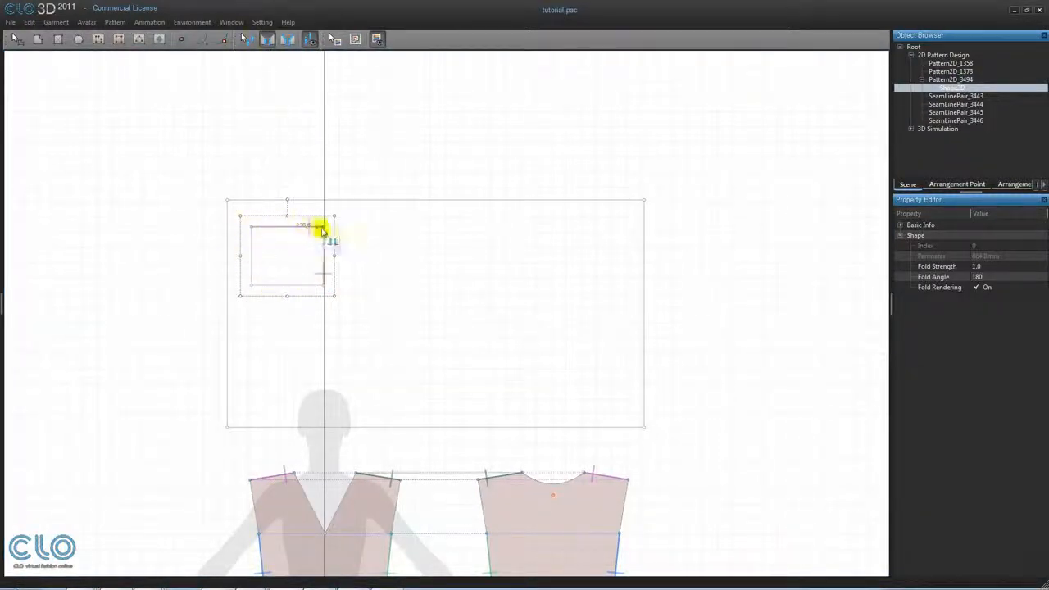
# Delete the trial inner rectangle from the large rectangular pattern.
pyautogui.click(16, 39)
pyautogui.click(310, 259)
pyautogui.press('Delete')
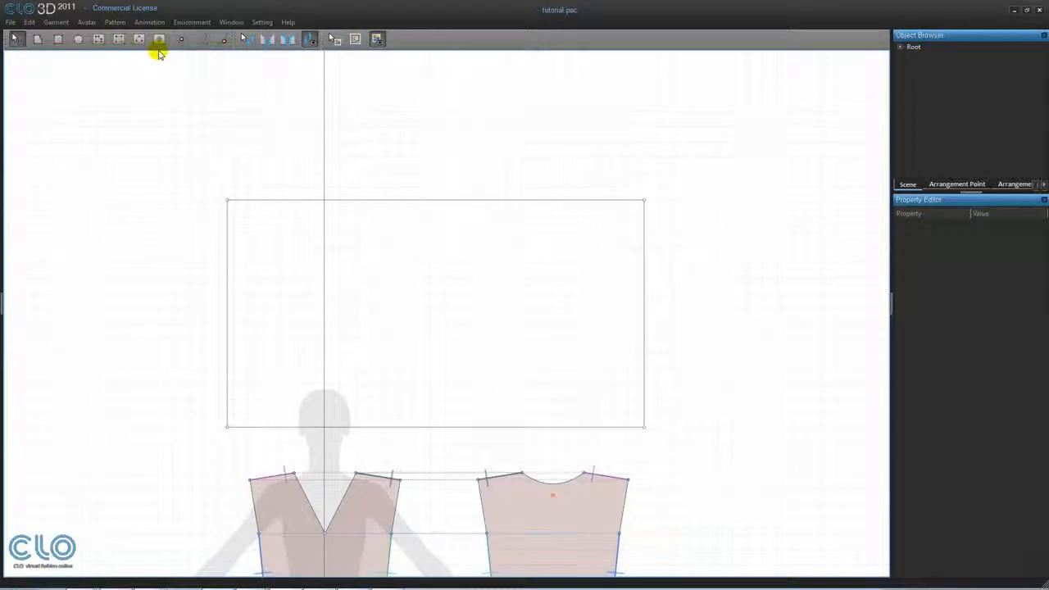
# Try to start an inner polygon outside the large rectangular pattern.
pyautogui.click(98, 40)
pyautogui.click(279, 107)
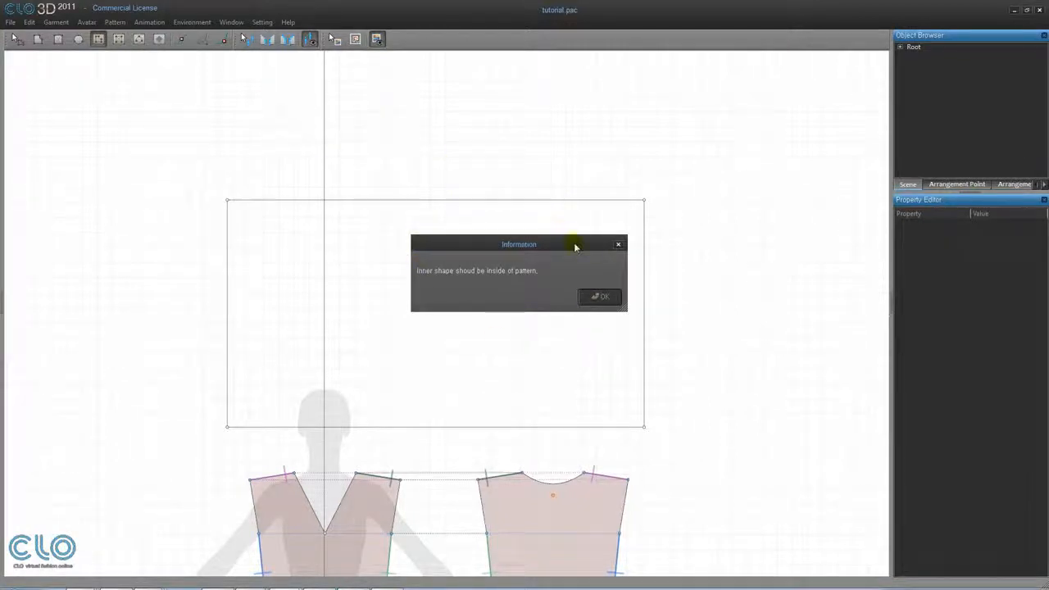
pyautogui.click(601, 297)
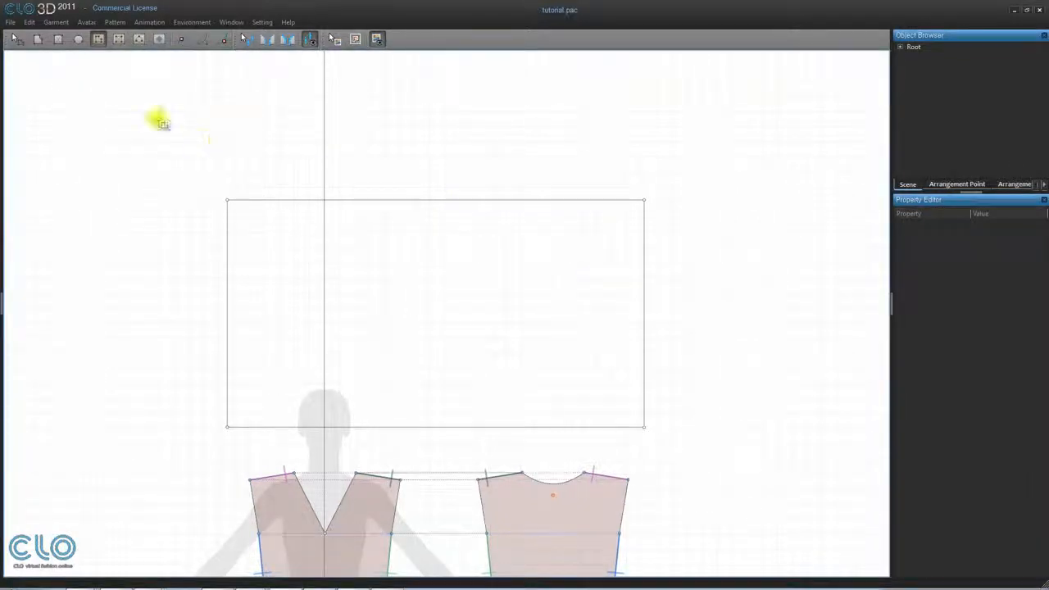
# Draw a closed five-sided inner polygon near the upper-left corner of the large rectangular pattern.
pyautogui.click(99, 41)
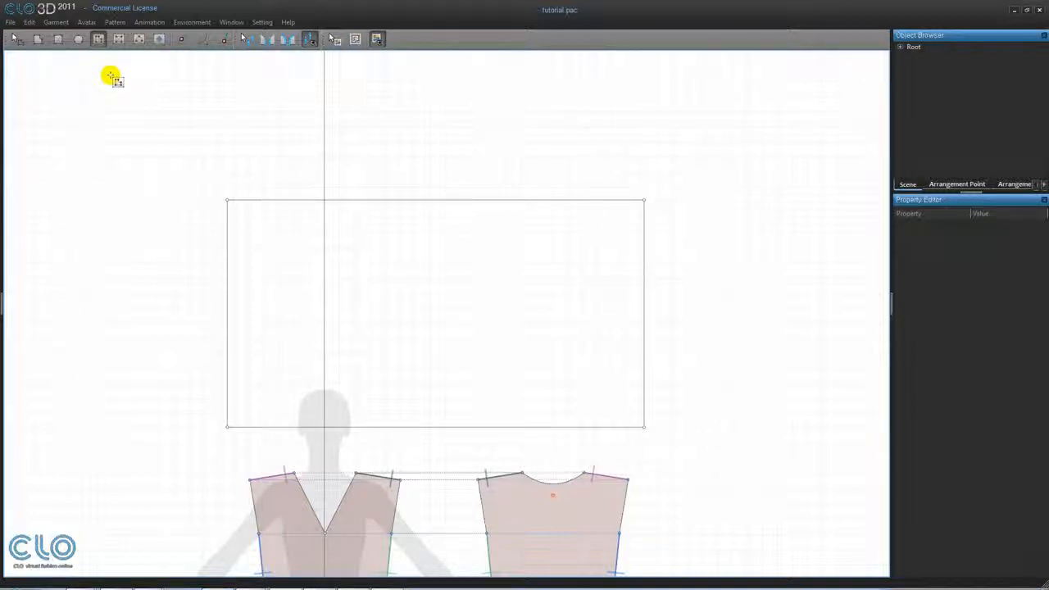
pyautogui.click(256, 222)
pyautogui.click(242, 244)
pyautogui.click(255, 272)
pyautogui.click(296, 264)
pyautogui.click(296, 235)
pyautogui.click(257, 221)
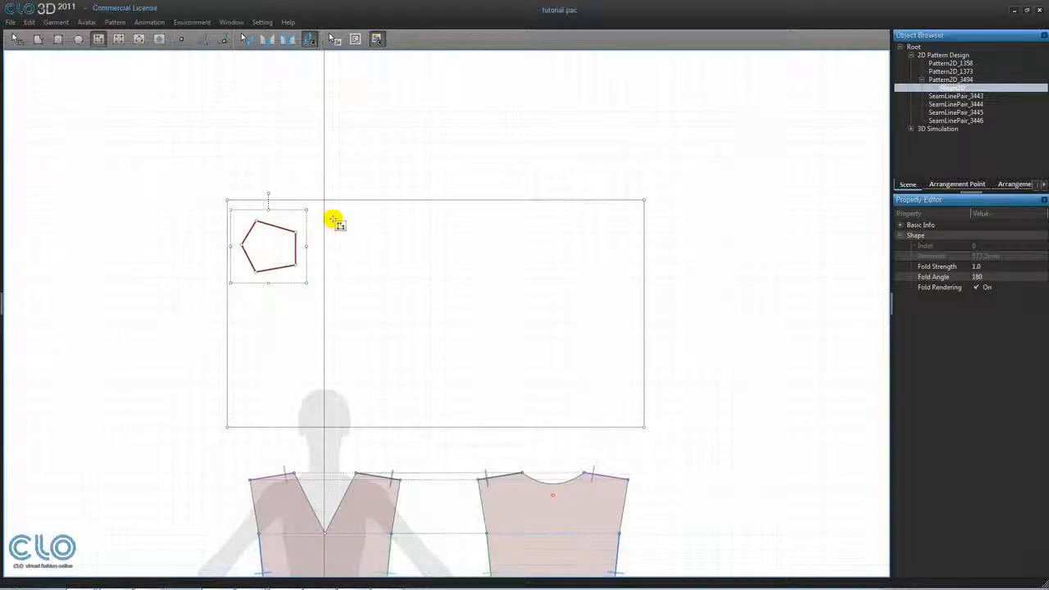
# Draw a closed inner shape beside the pentagon, with straight segments at its left and curved segments around the rest.
pyautogui.click(333, 219)
pyautogui.click(311, 235)
pyautogui.click(319, 261)
pyautogui.click(337, 264)
pyautogui.keyDown('ctrl'); pyautogui.click(340, 267); pyautogui.keyUp('ctrl')
pyautogui.keyDown('ctrl'); pyautogui.click(360, 259); pyautogui.keyUp('ctrl')
pyautogui.keyDown('ctrl'); pyautogui.click(366, 230); pyautogui.keyUp('ctrl')
pyautogui.keyDown('ctrl'); pyautogui.click(343, 217); pyautogui.keyUp('ctrl')
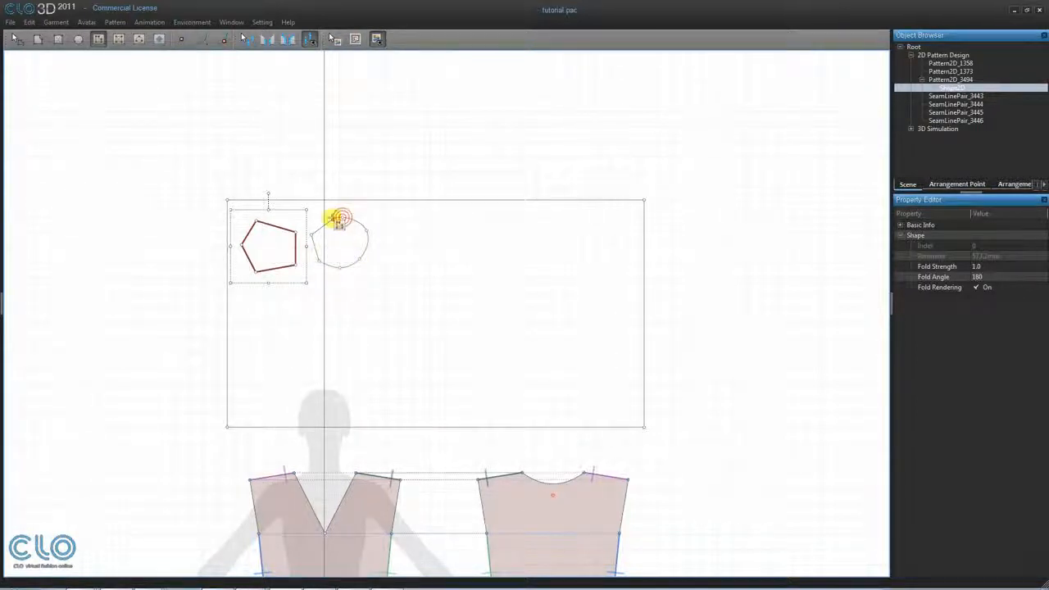
pyautogui.click(336, 222)
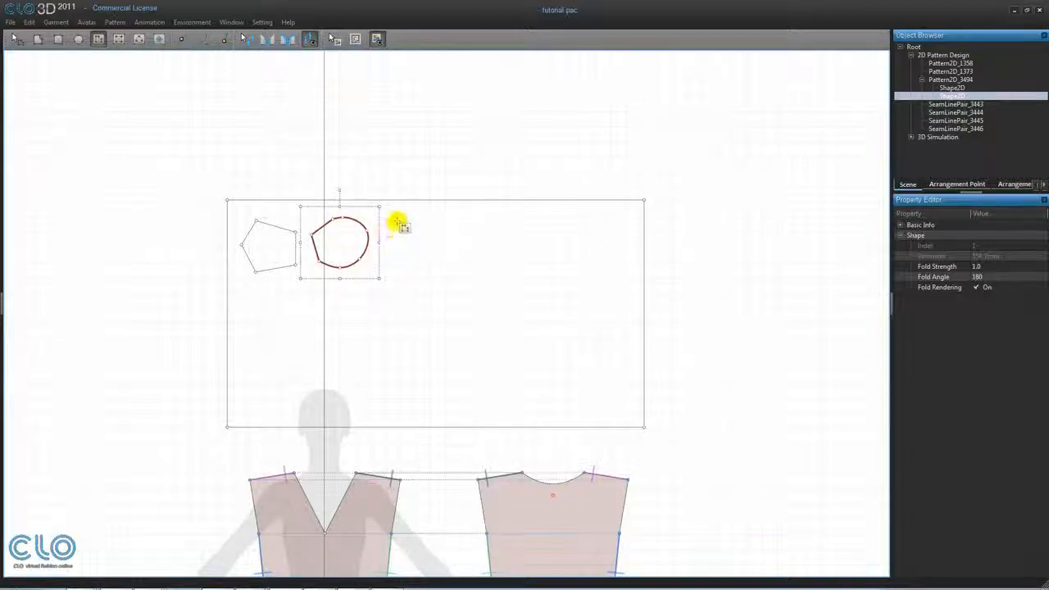
# Draw an open zigzag inner line beside the curved shape and end it at its last point.
pyautogui.click(394, 220)
pyautogui.click(383, 241)
pyautogui.click(400, 258)
pyautogui.click(438, 256)
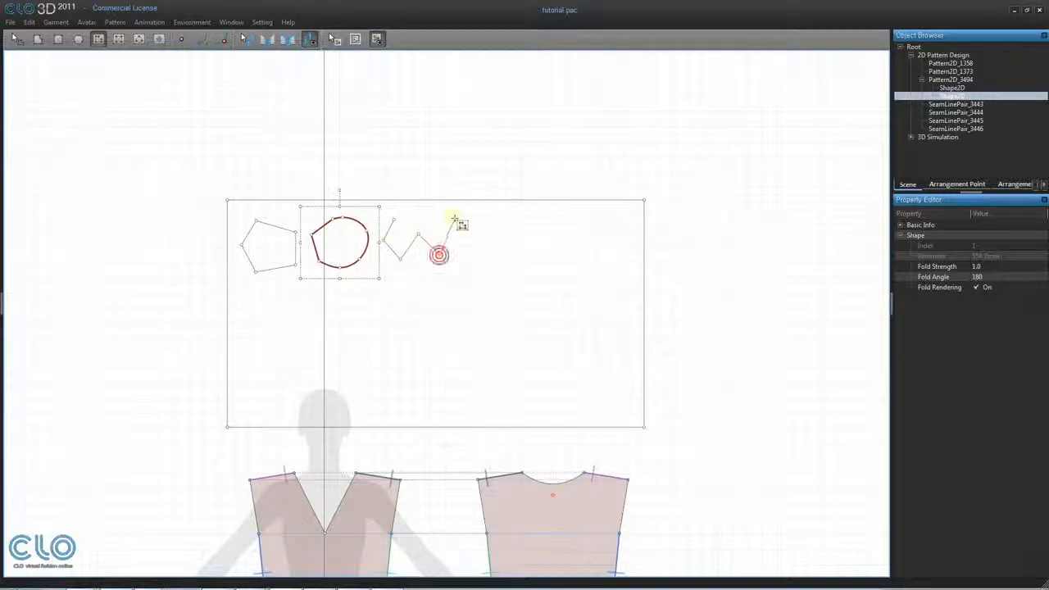
pyautogui.click(455, 217)
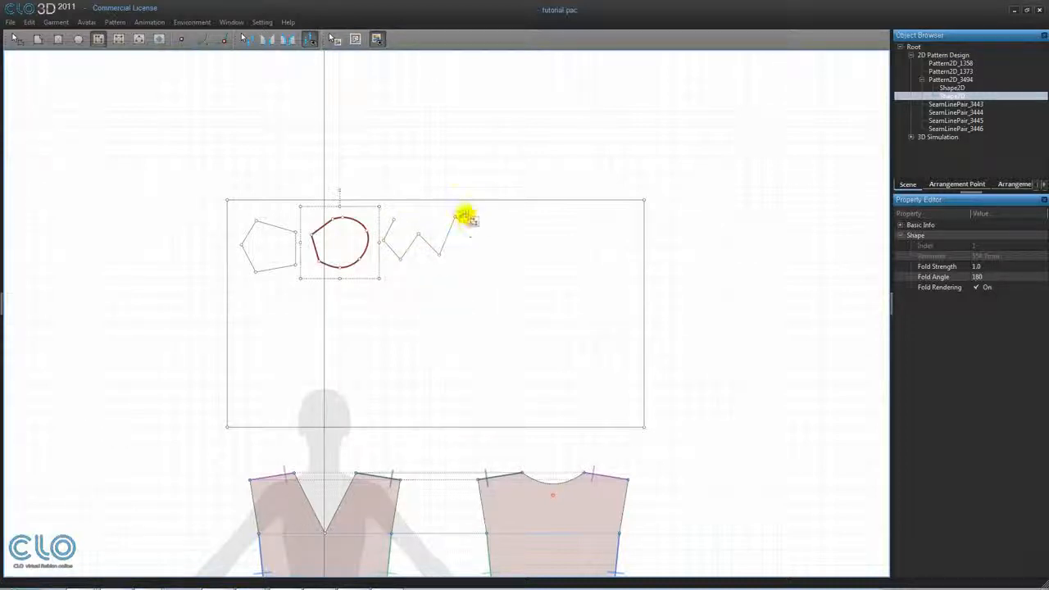
pyautogui.click(455, 217)
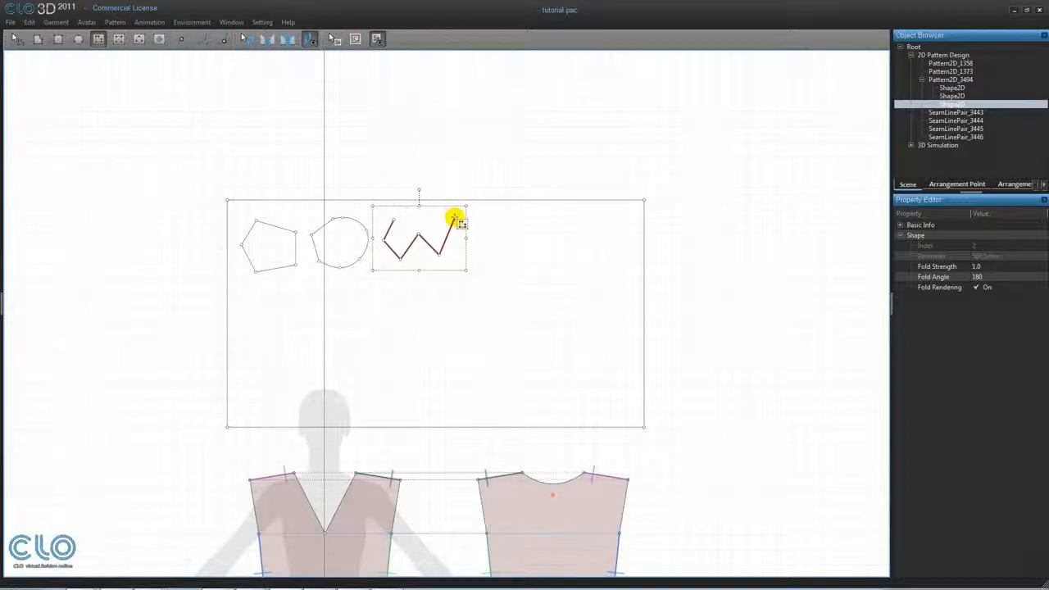
# Add a freehand inner rectangle beside the zigzag and a 100 by 100 mm inner square to its right.
pyautogui.click(118, 39)
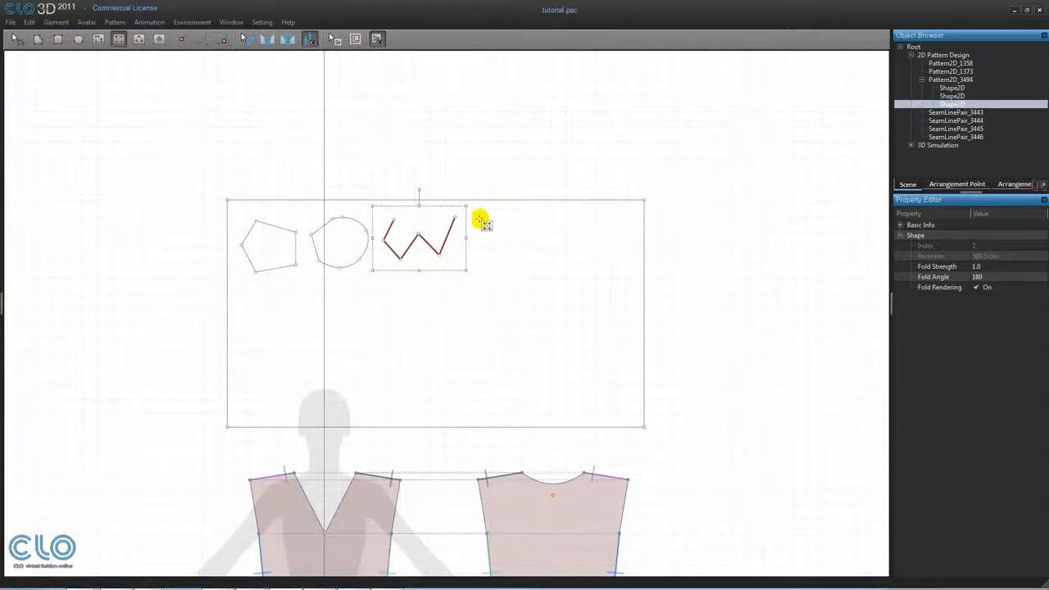
pyautogui.moveTo(480, 220); pyautogui.dragTo(534, 267)
pyautogui.click(569, 221)
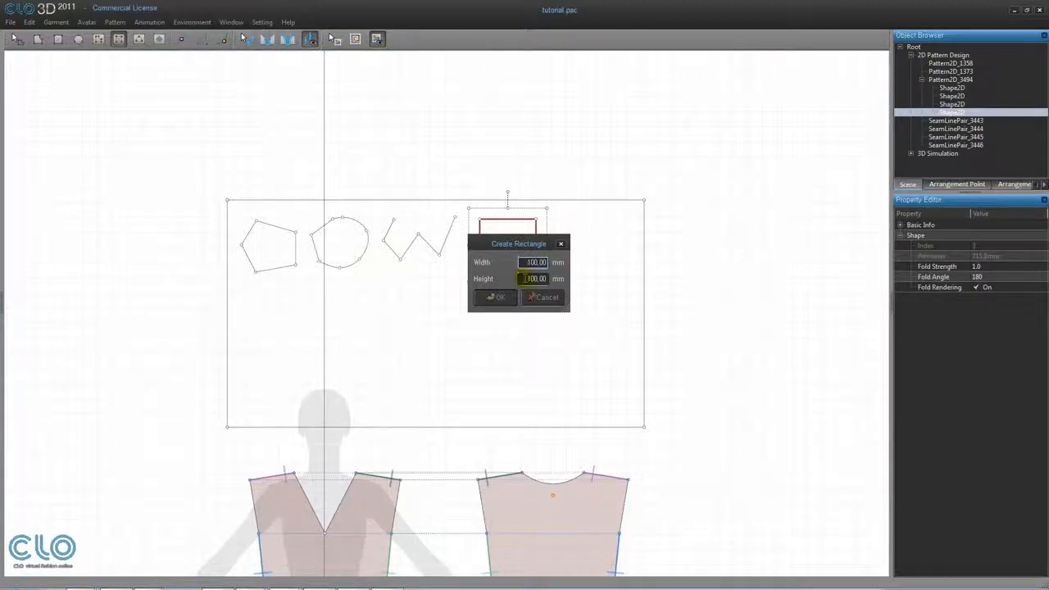
pyautogui.click(497, 300)
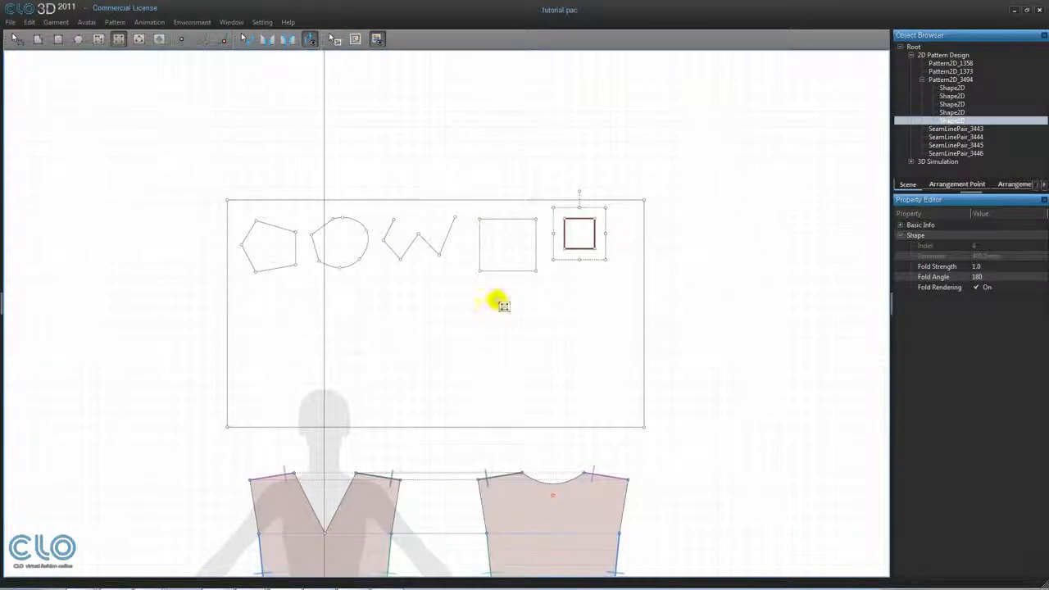
# Draw a freehand inner circle below the pentagon and add a smaller circle beside it by specifying its radius.
pyautogui.click(139, 39)
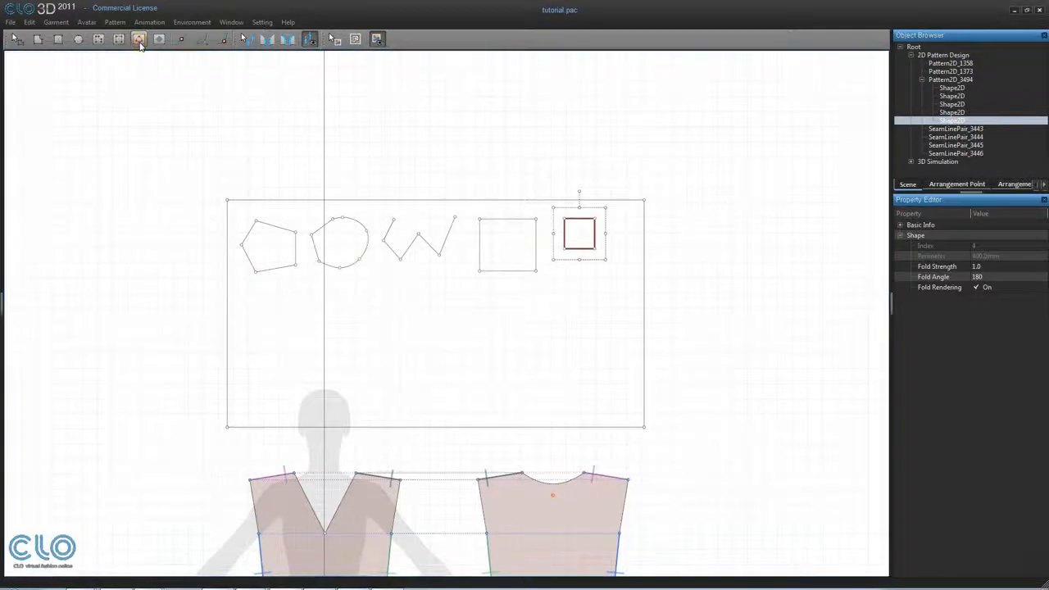
pyautogui.moveTo(270, 325); pyautogui.dragTo(281, 333)
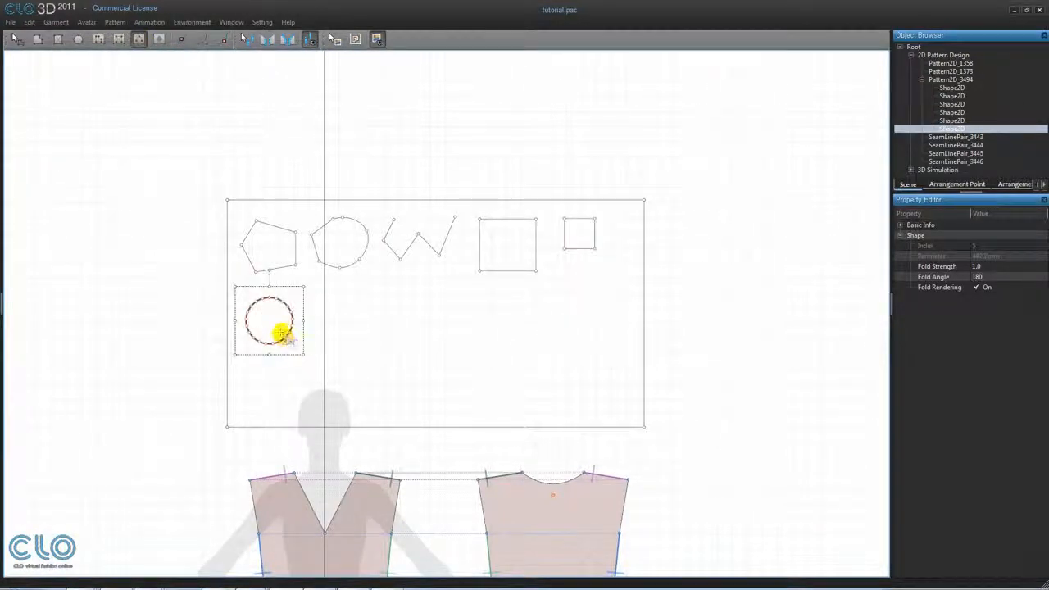
pyautogui.click(337, 314)
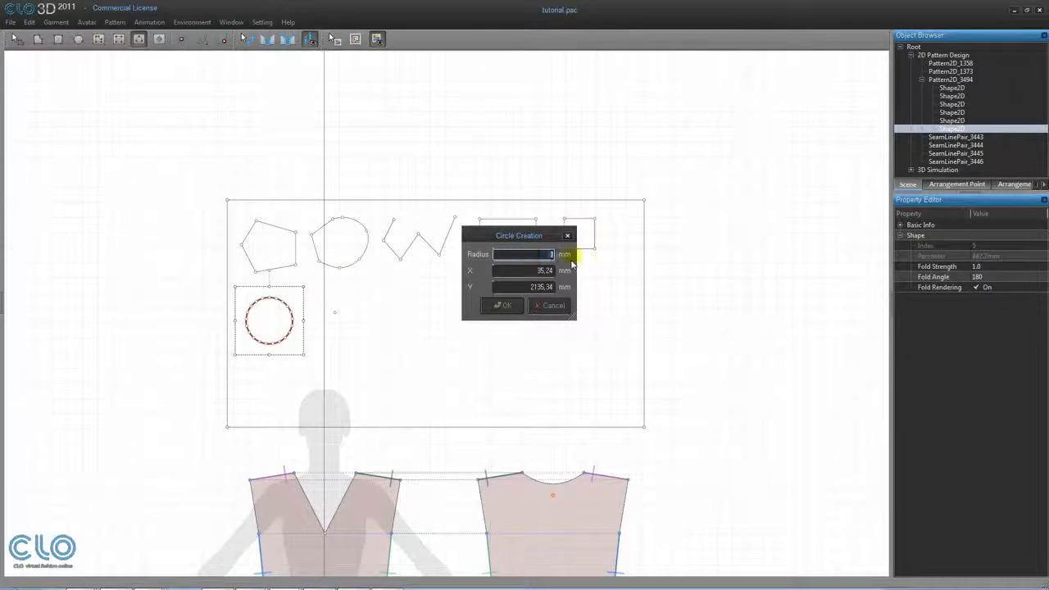
pyautogui.click(503, 308)
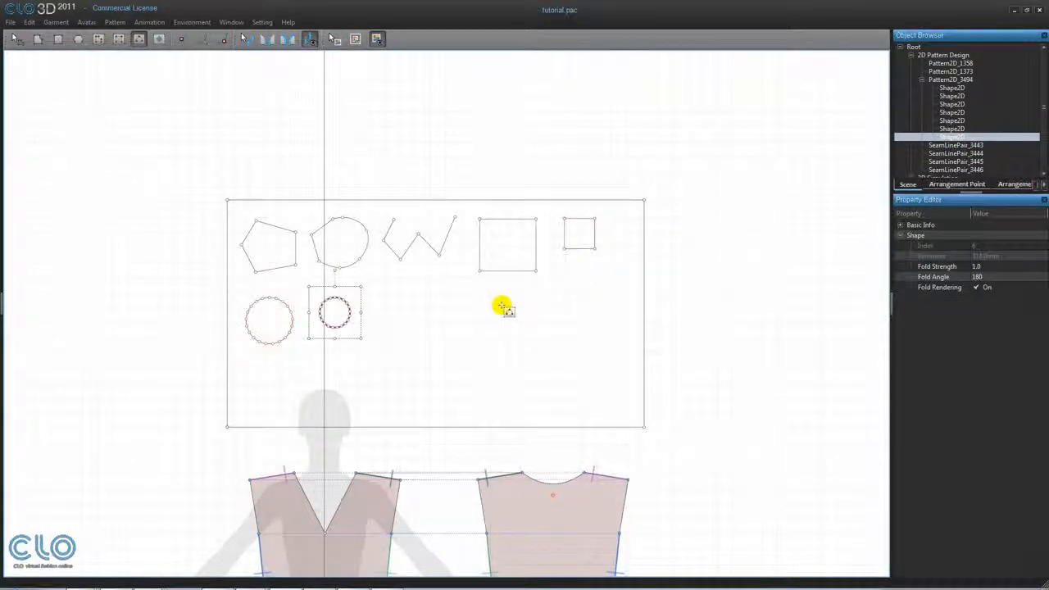
# Draw a freehand diamond dart below the zigzag and add a second dart beside it with all widths and heights at 100 mm.
pyautogui.click(160, 40)
pyautogui.click(159, 42)
pyautogui.moveTo(407, 302); pyautogui.dragTo(449, 367)
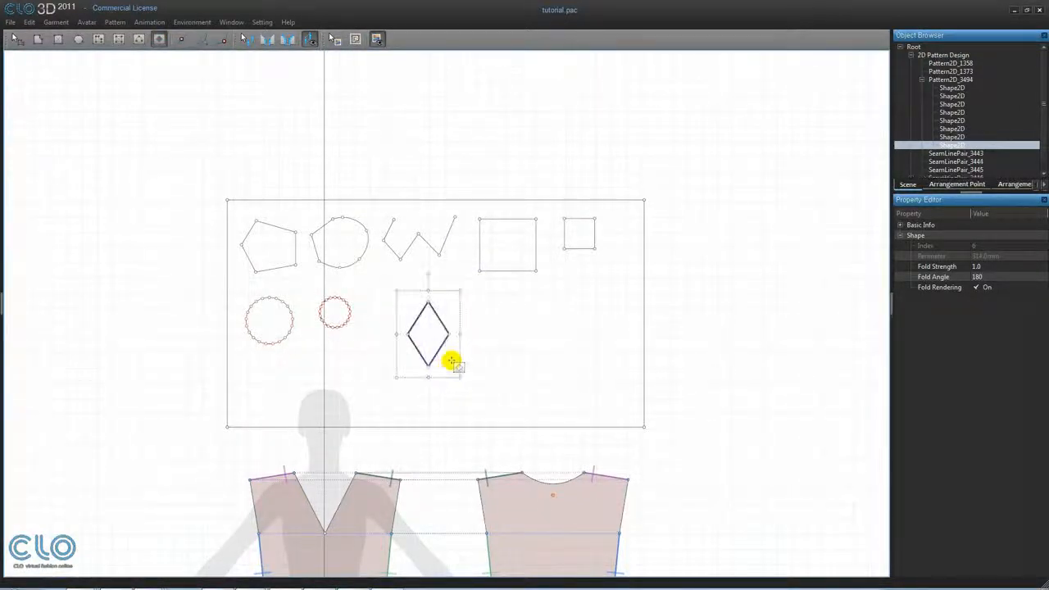
pyautogui.click(501, 334)
pyautogui.moveTo(499, 216); pyautogui.dragTo(583, 273)
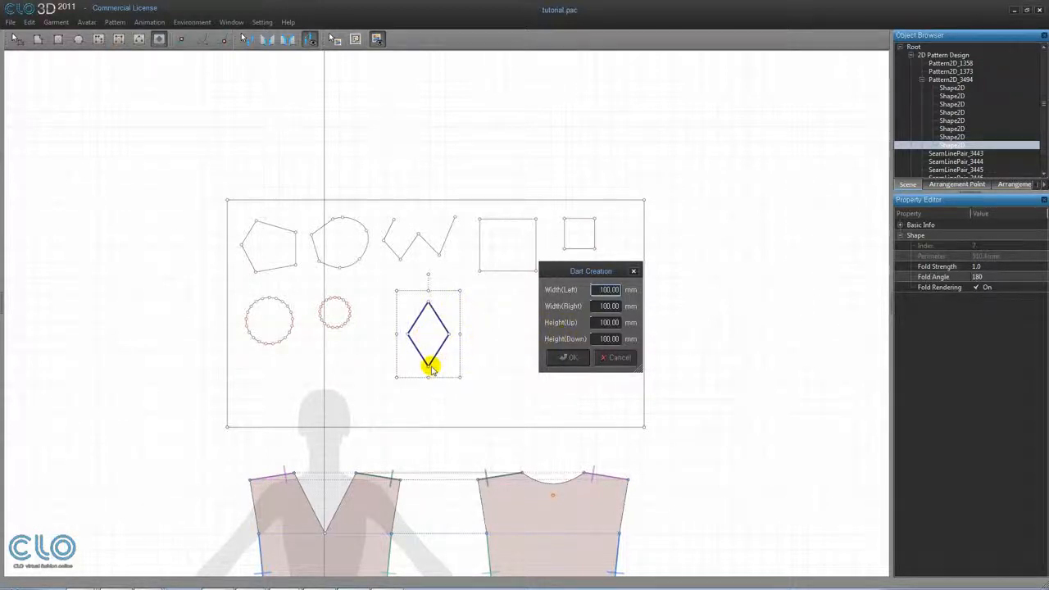
pyautogui.click(569, 358)
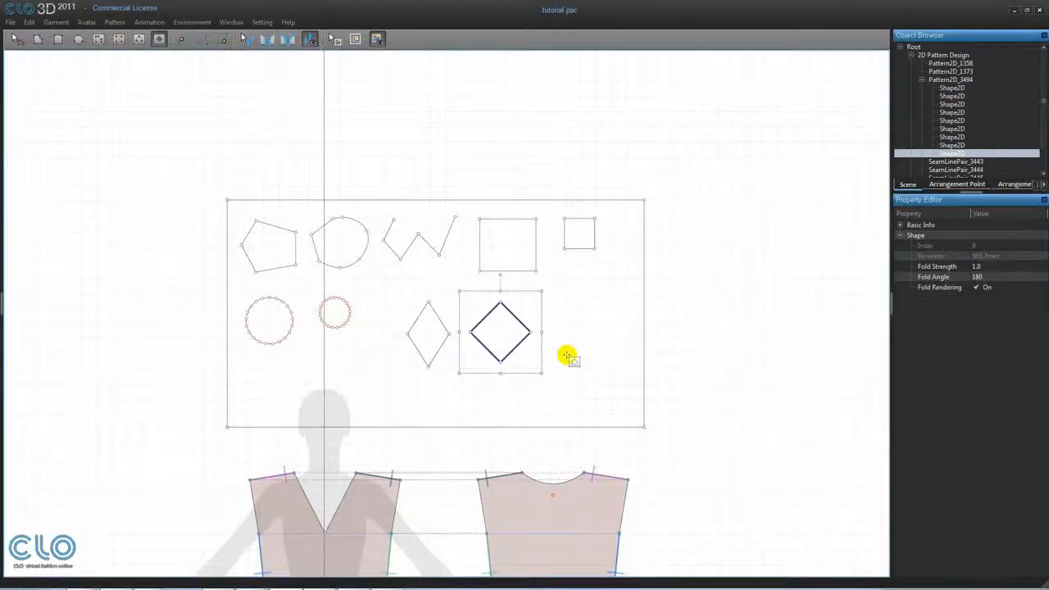
# Restore the 3D garment window, synchronize the 2D patterns to it and view the rectangular piece with its dart holes.
pyautogui.moveTo(2, 302); pyautogui.dragTo(410, 298)
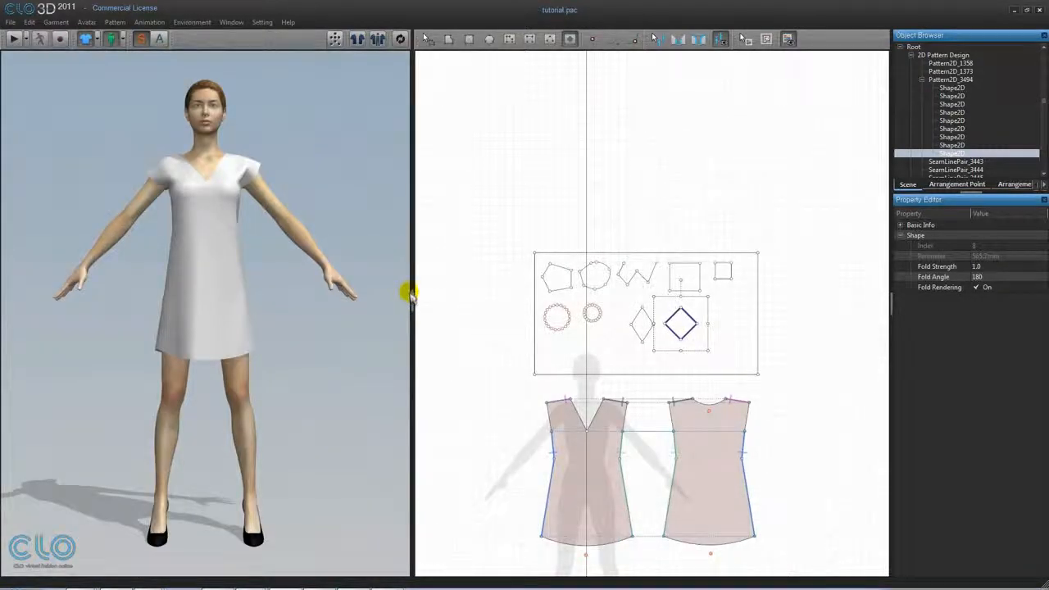
pyautogui.click(400, 40)
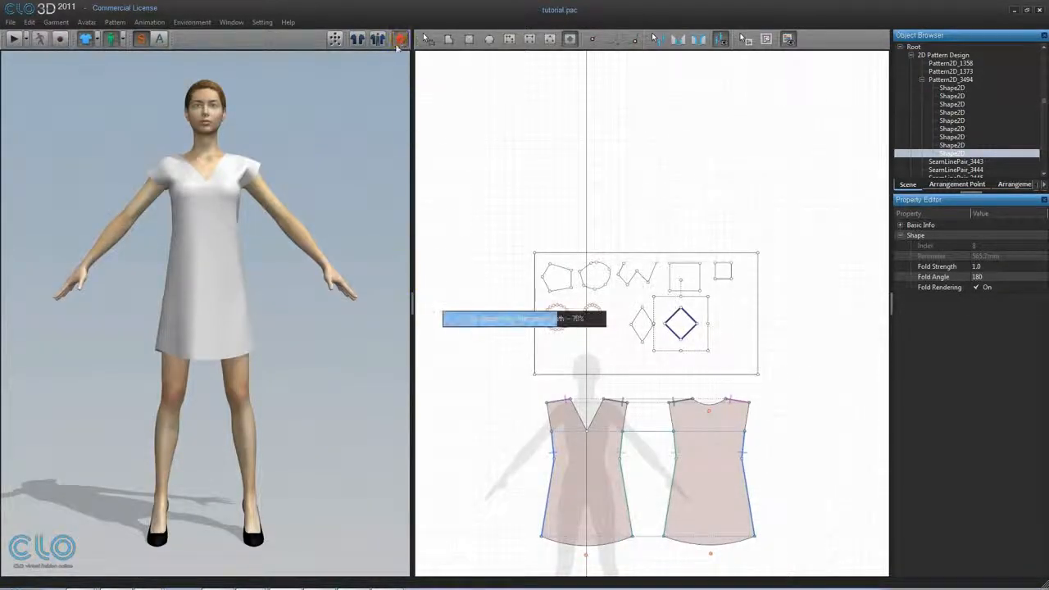
pyautogui.moveTo(330, 106); pyautogui.dragTo(291, 231, button='middle')
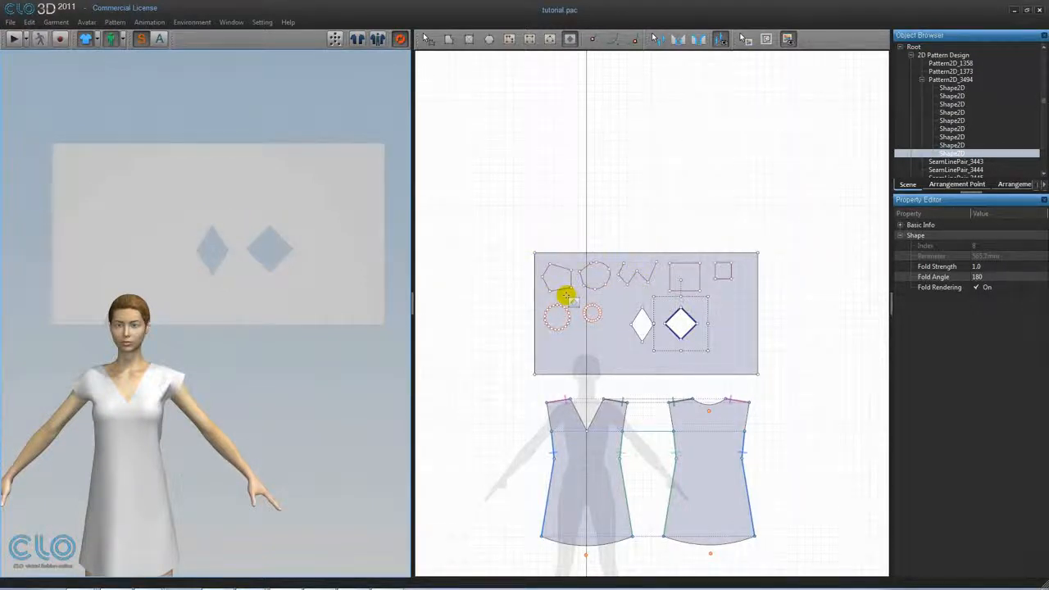
# Try to draw an inner rectangle that overlaps the existing inner shapes of the large rectangular pattern.
pyautogui.click(413, 301)
pyautogui.moveTo(680, 476); pyautogui.dragTo(684, 432, button='middle')
pyautogui.scroll(3, 713, 434)
pyautogui.click(119, 39)
pyautogui.moveTo(351, 154); pyautogui.dragTo(533, 294)
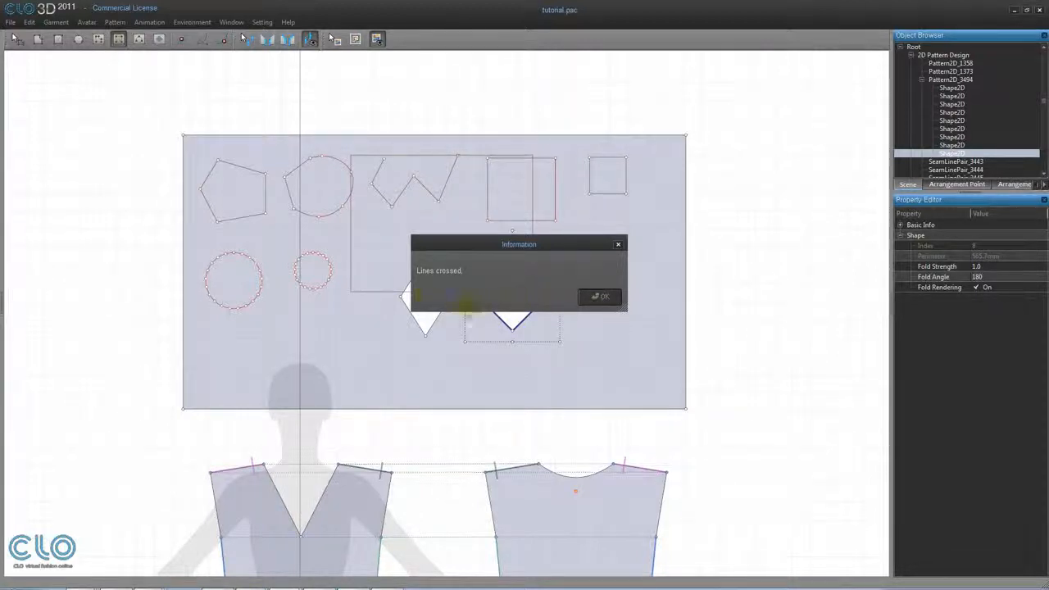
pyautogui.click(592, 298)
# Try to draw an inner line starting almost on the top outline of the large rectangular pattern.
pyautogui.scroll(4, 504, 183)
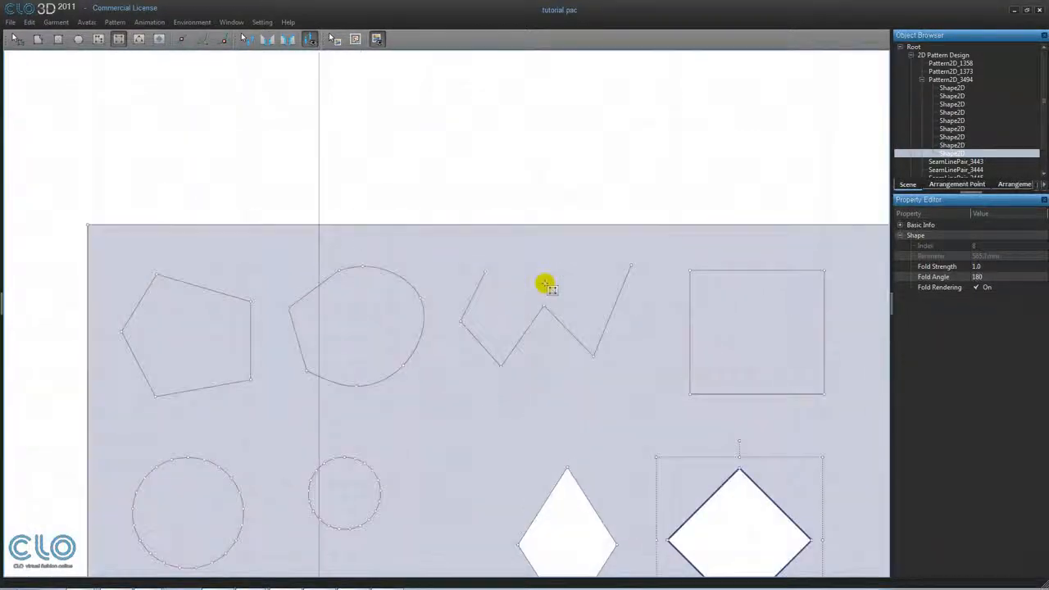
pyautogui.scroll(6, 545, 284)
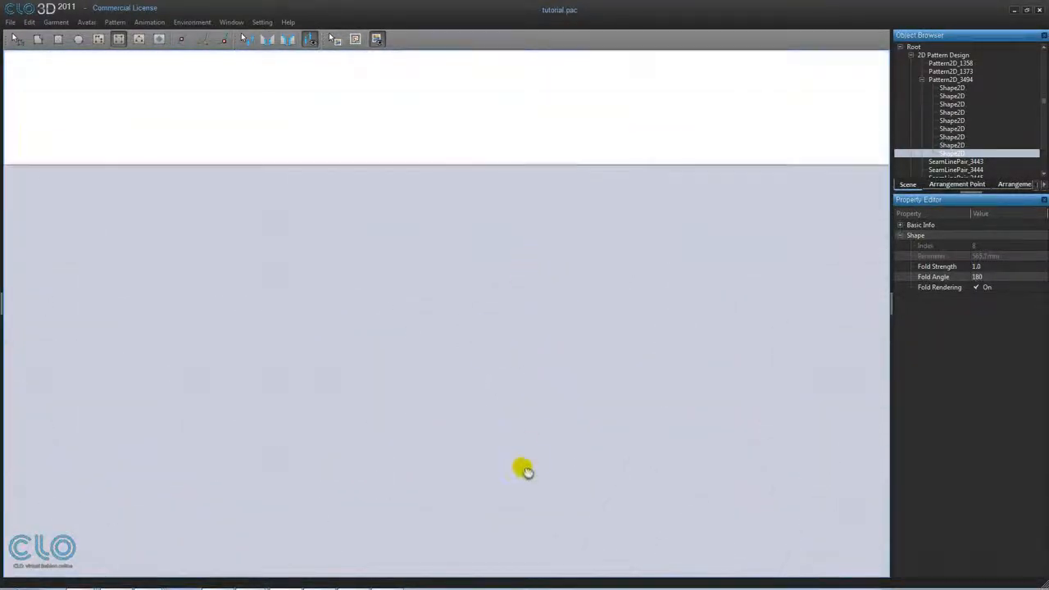
pyautogui.click(97, 39)
pyautogui.click(358, 167)
pyautogui.click(366, 273)
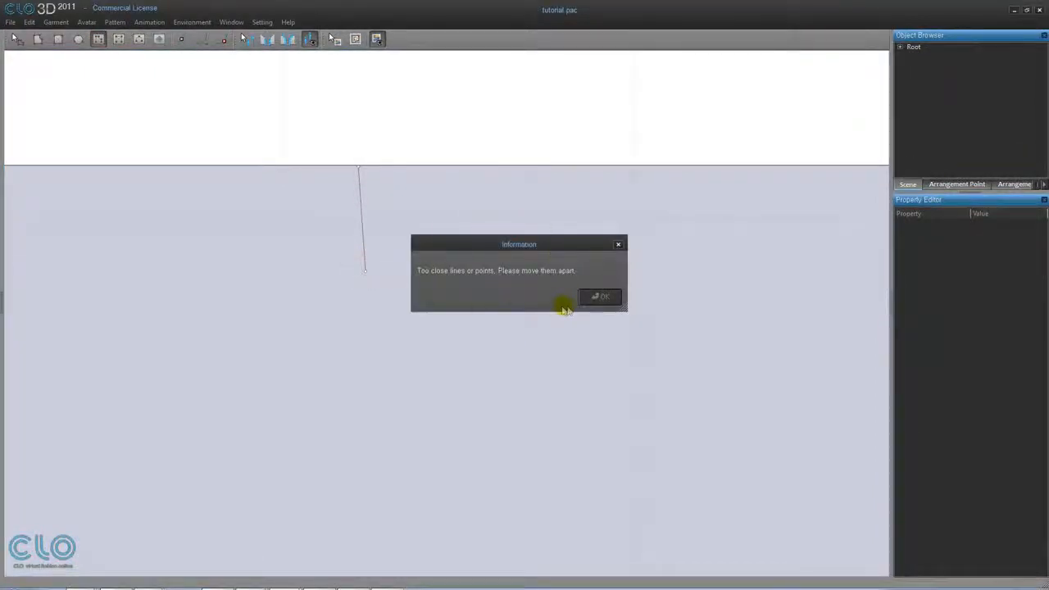
pyautogui.click(607, 297)
pyautogui.moveTo(482, 165); pyautogui.dragTo(549, 237)
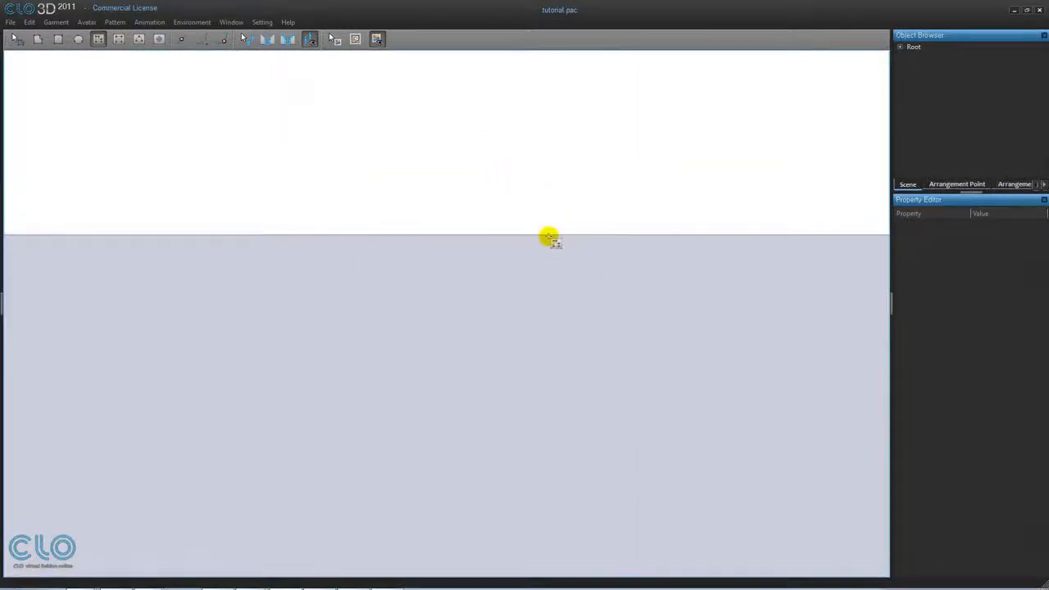
# Draw a short inner line just below the large rectangular pattern's top outline and move its upper point closer to the outline.
pyautogui.click(425, 248)
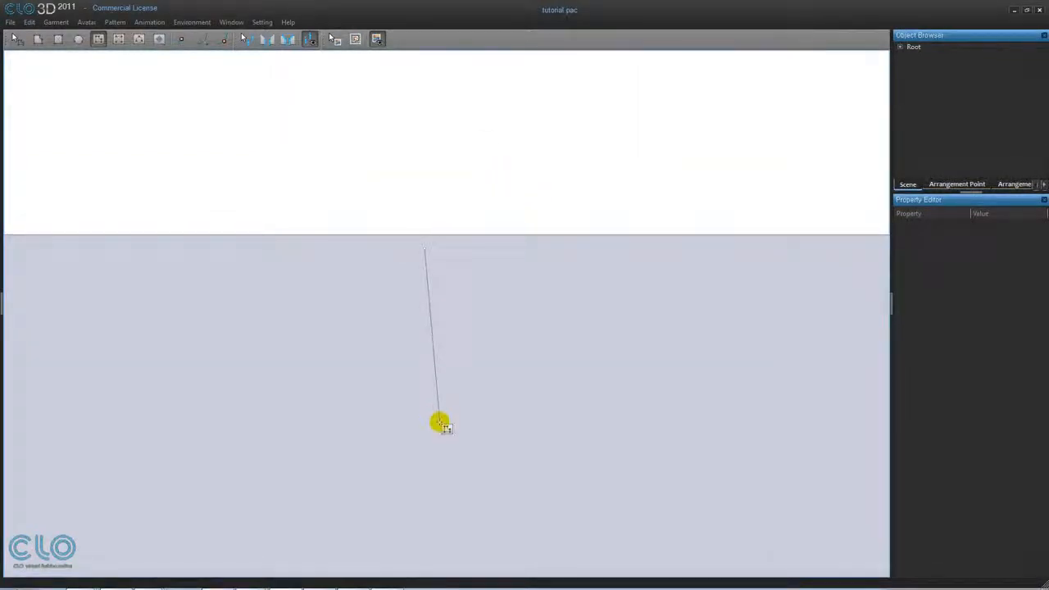
pyautogui.doubleClick(440, 423)
pyautogui.press('Return')
pyautogui.click(15, 39)
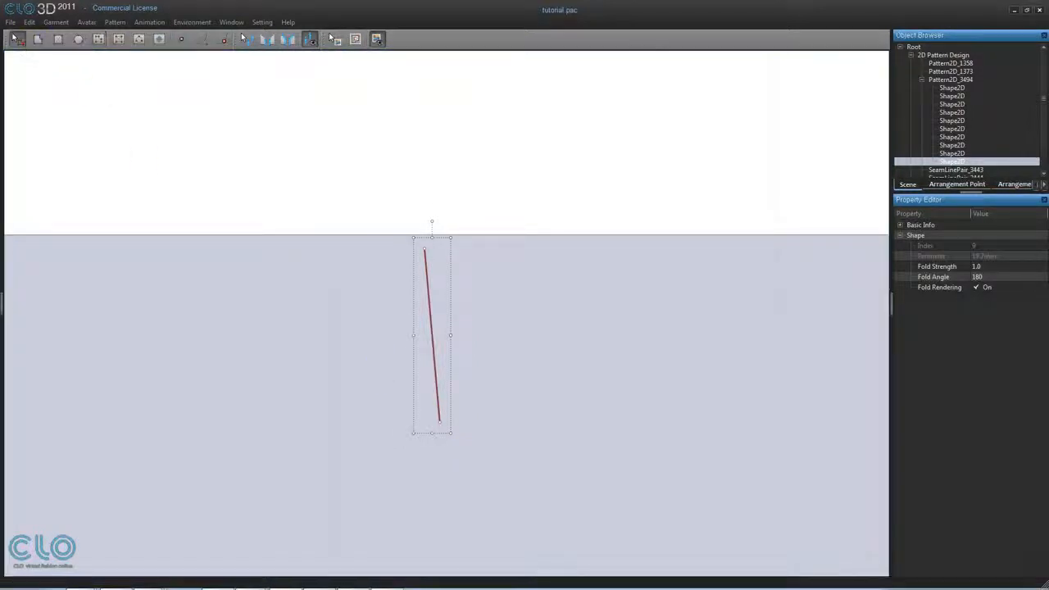
pyautogui.click(424, 249)
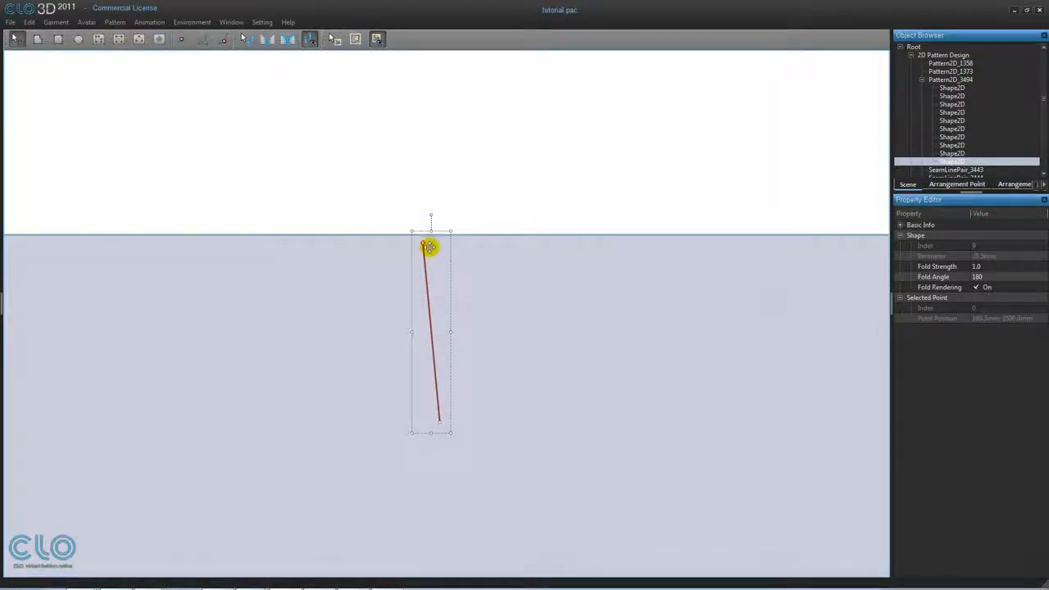
# Delete the large rectangular pattern together with all its inner shapes and darts.
pyautogui.scroll(-5, 538, 424)
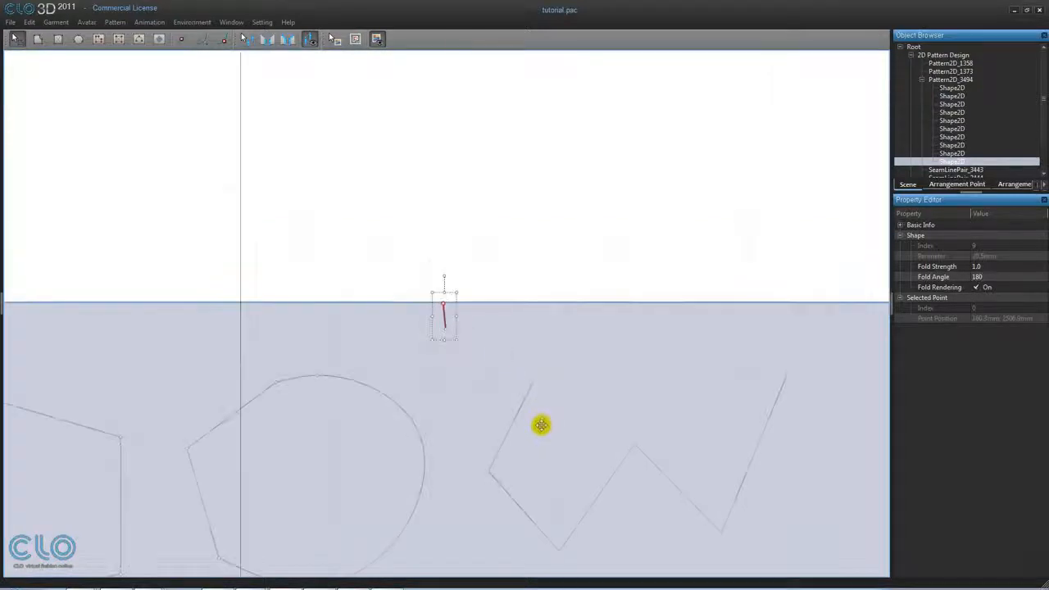
pyautogui.scroll(-5, 485, 407)
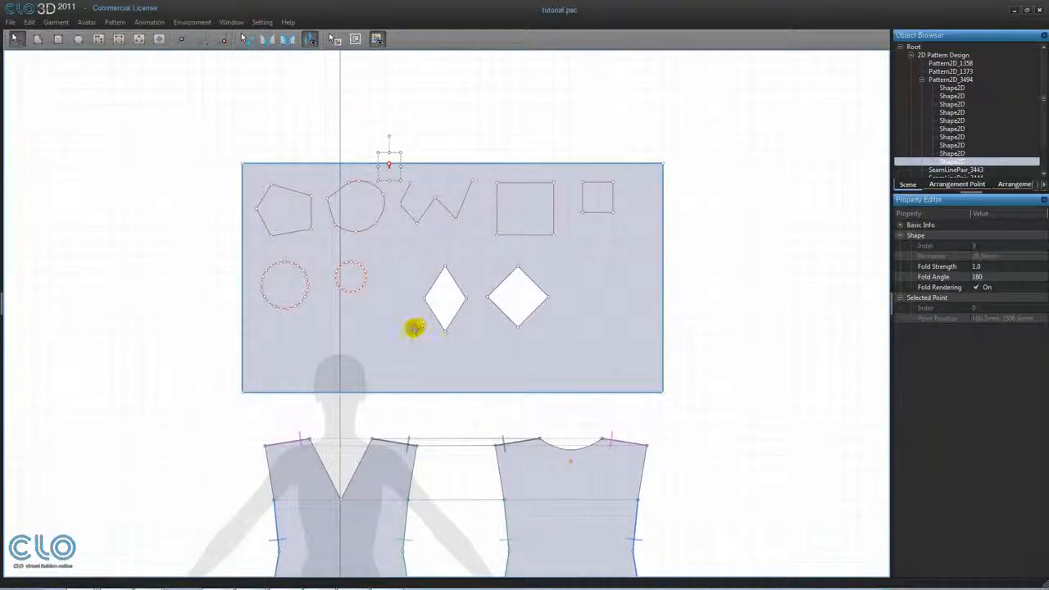
pyautogui.moveTo(186, 119); pyautogui.dragTo(738, 438)
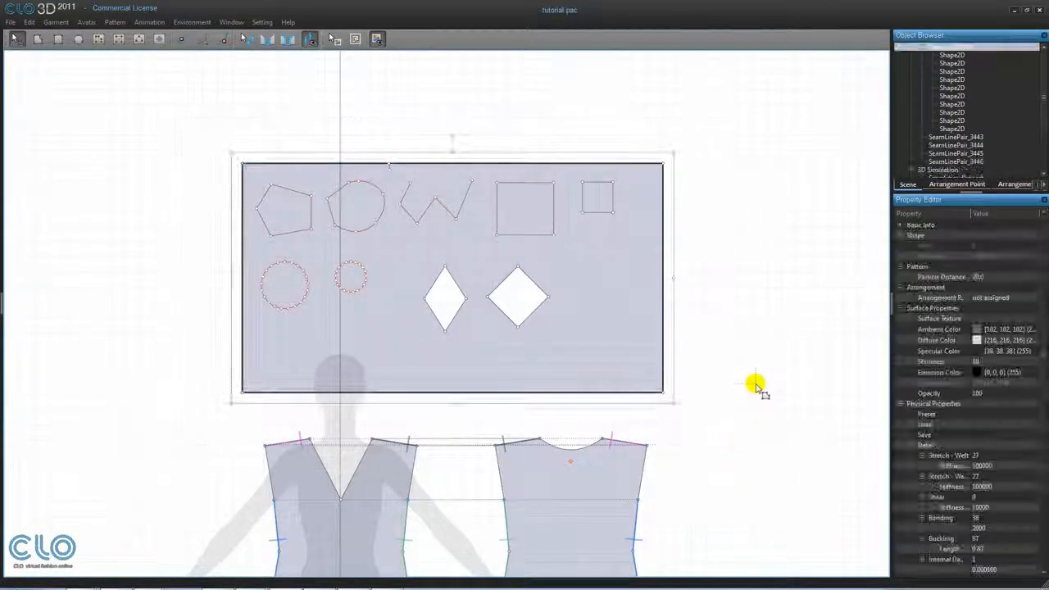
pyautogui.press('Delete')
# Bring back the 3D garment window beside the 2D patterns, show the avatar from the front and frame both dress patterns.
pyautogui.scroll(-1, 621, 453)
pyautogui.scroll(-1, 597, 461)
pyautogui.moveTo(566, 497); pyautogui.dragTo(586, 337, button='middle')
pyautogui.moveTo(3, 243); pyautogui.dragTo(373, 257)
pyautogui.rightClick(260, 160)
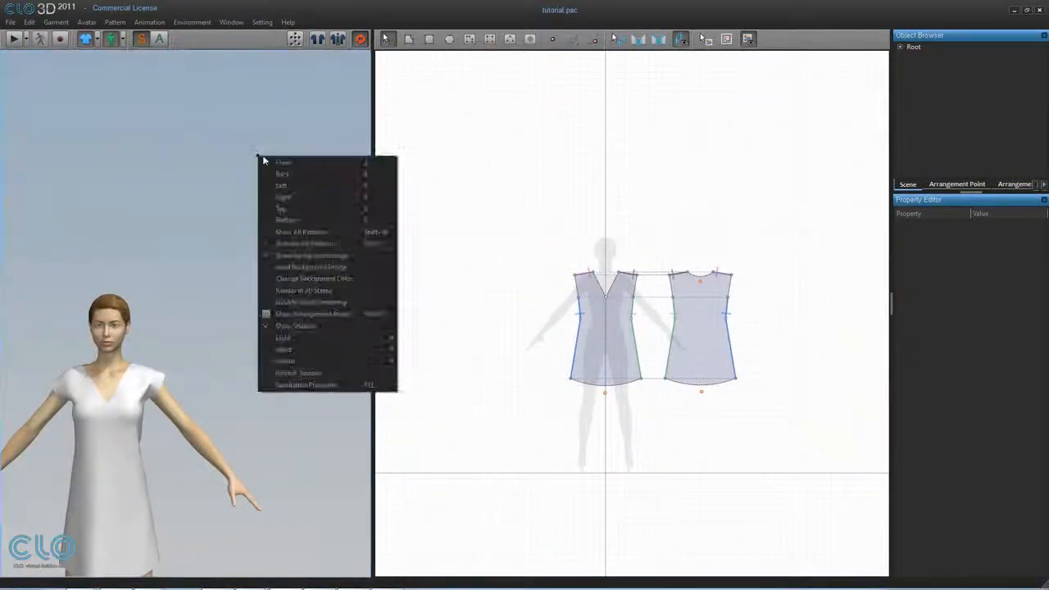
pyautogui.click(271, 161)
pyautogui.moveTo(625, 260); pyautogui.dragTo(597, 230, button='middle')
pyautogui.scroll(3, 604, 224)
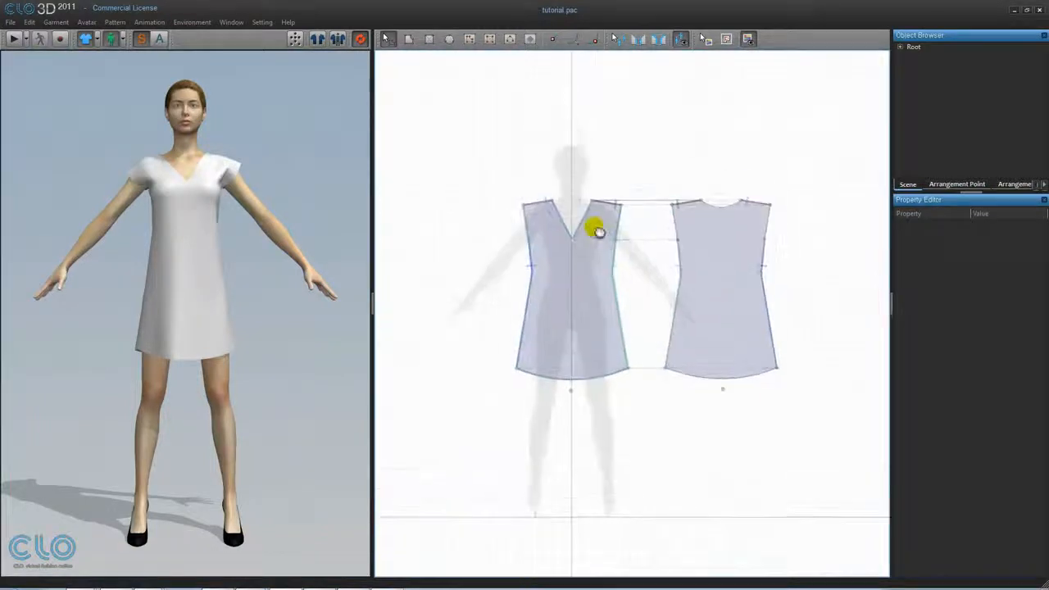
pyautogui.moveTo(373, 305); pyautogui.dragTo(431, 307)
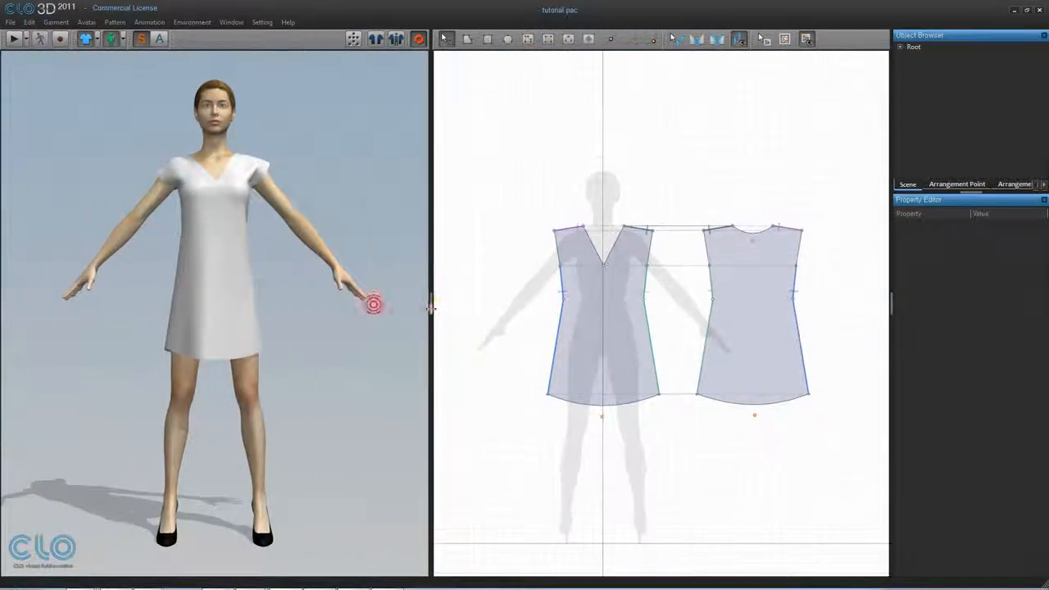
pyautogui.scroll(2, 503, 281)
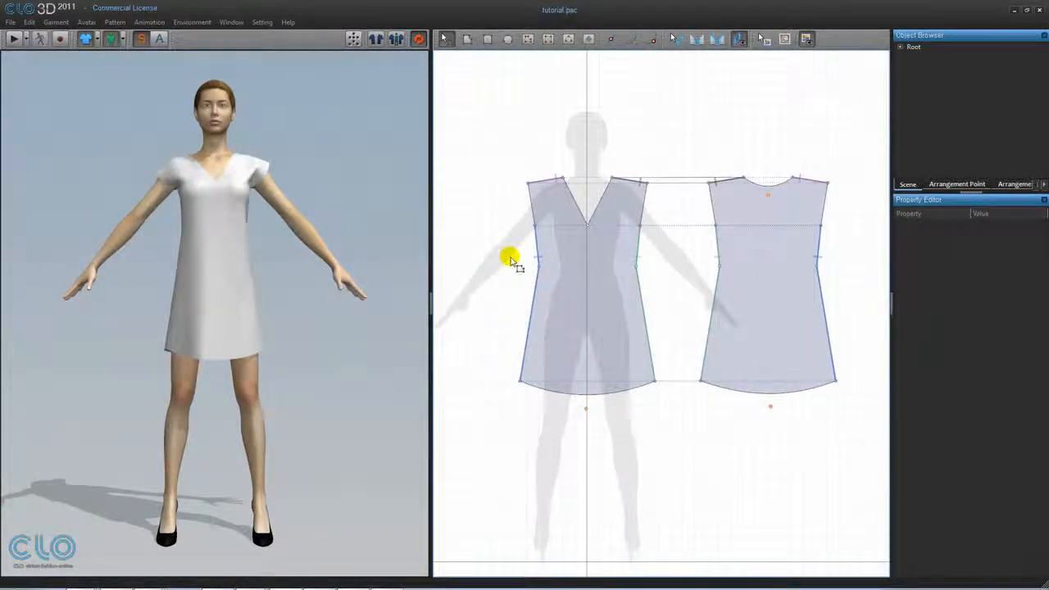
# Draw a long, narrow diamond dart freehand in the left half of the front dress pattern, from chest to hip level.
pyautogui.click(589, 39)
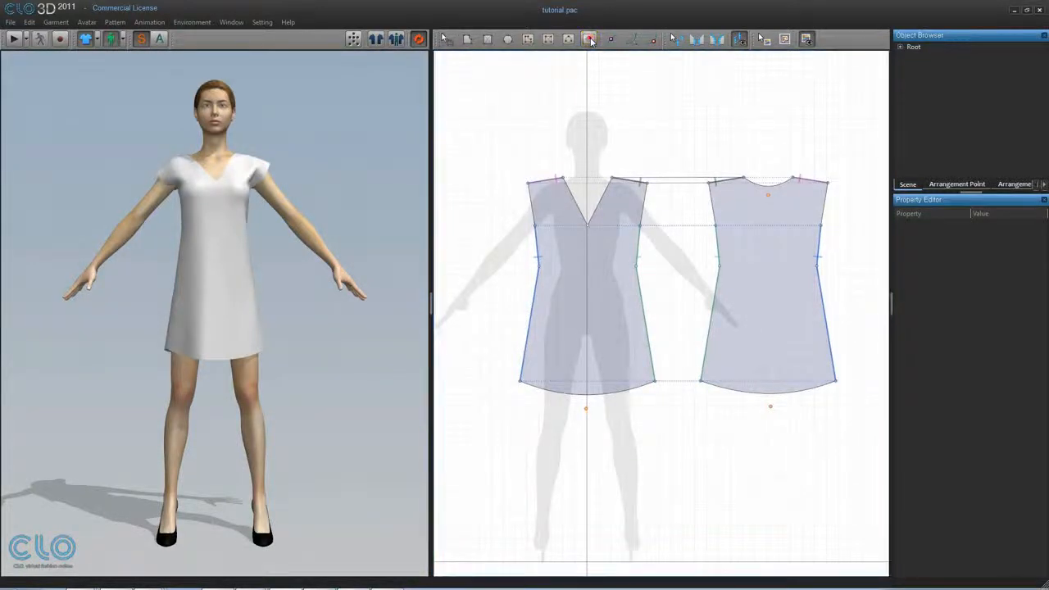
pyautogui.click(553, 215)
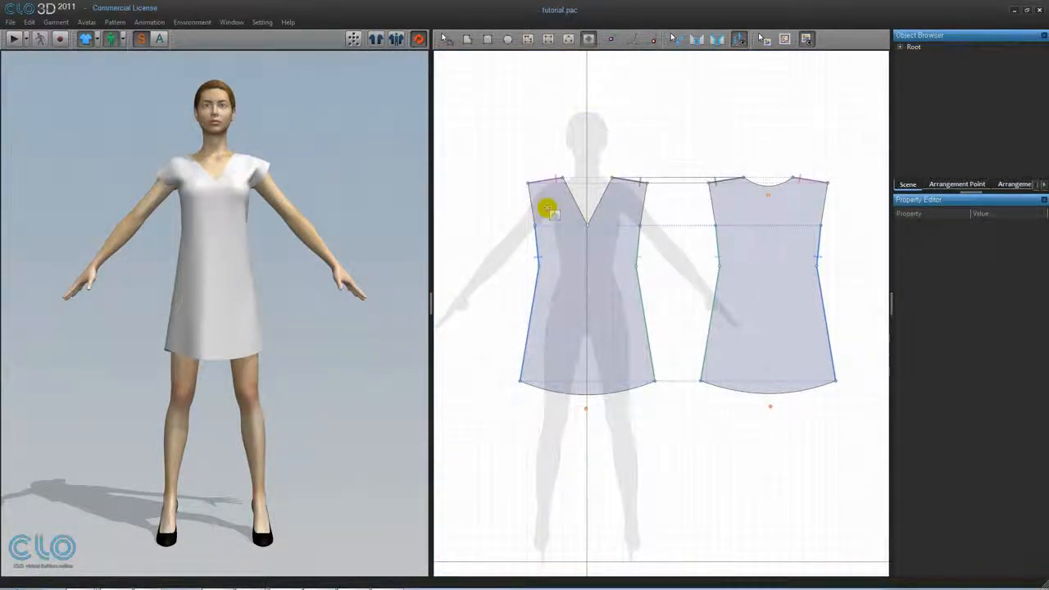
pyautogui.click(559, 287)
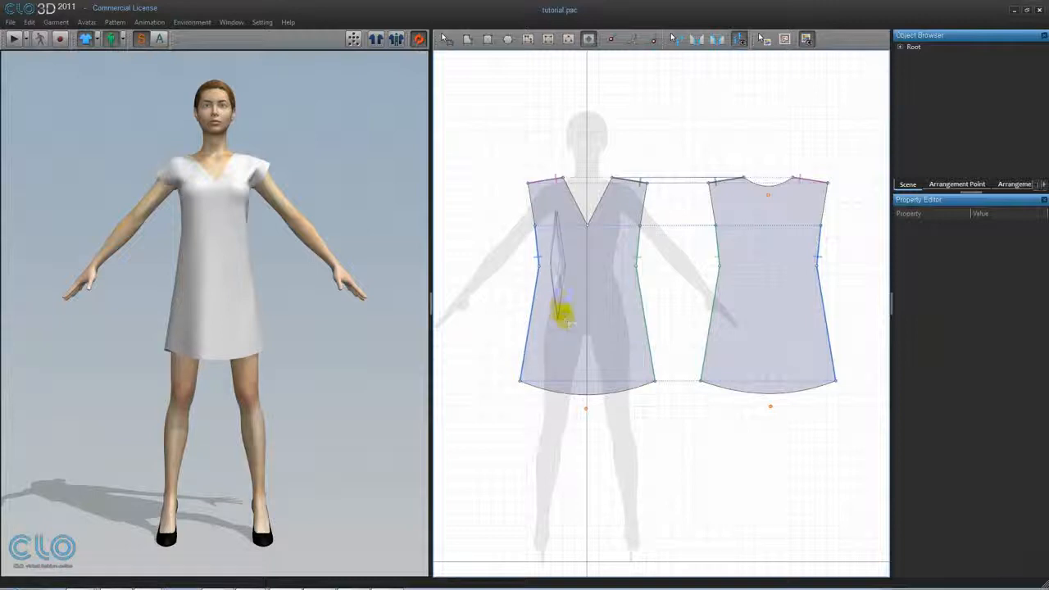
pyautogui.doubleClick(564, 320)
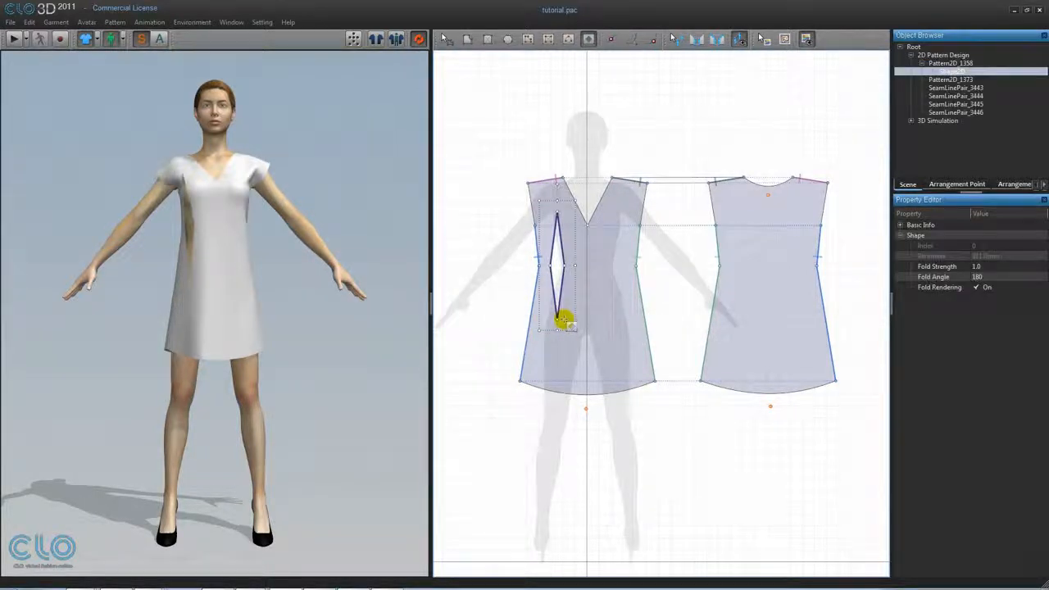
# Sew the dart's two upper edges together and its two lower edges together with segment sewing.
pyautogui.click(697, 40)
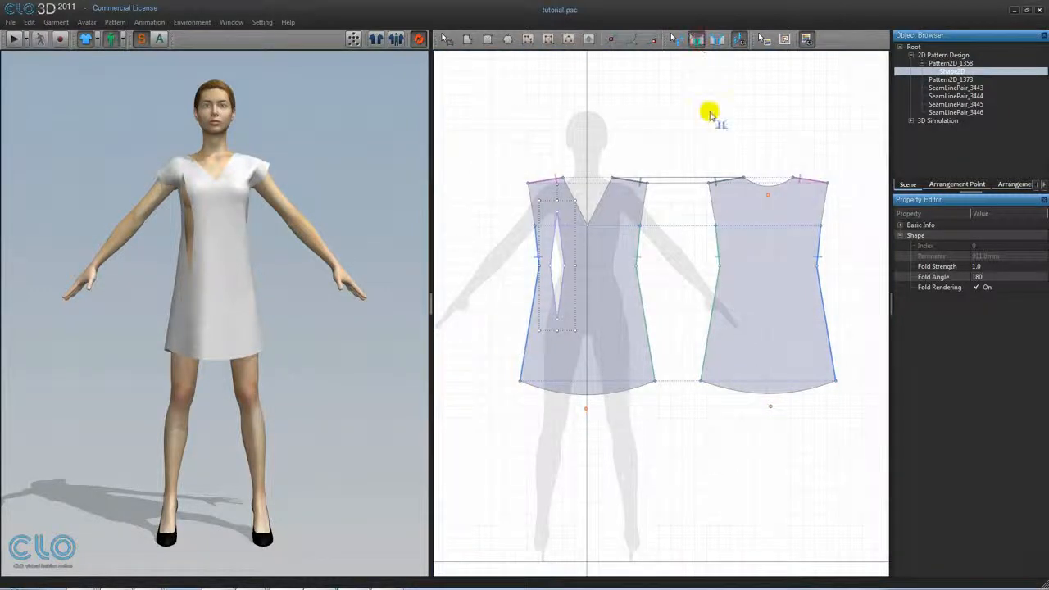
pyautogui.click(553, 248)
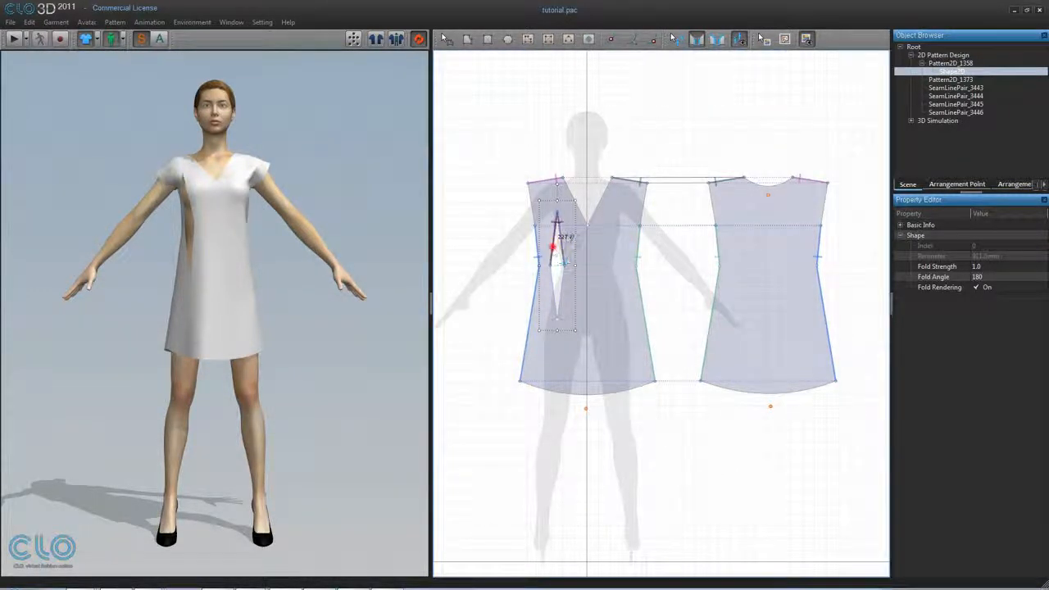
pyautogui.click(564, 230)
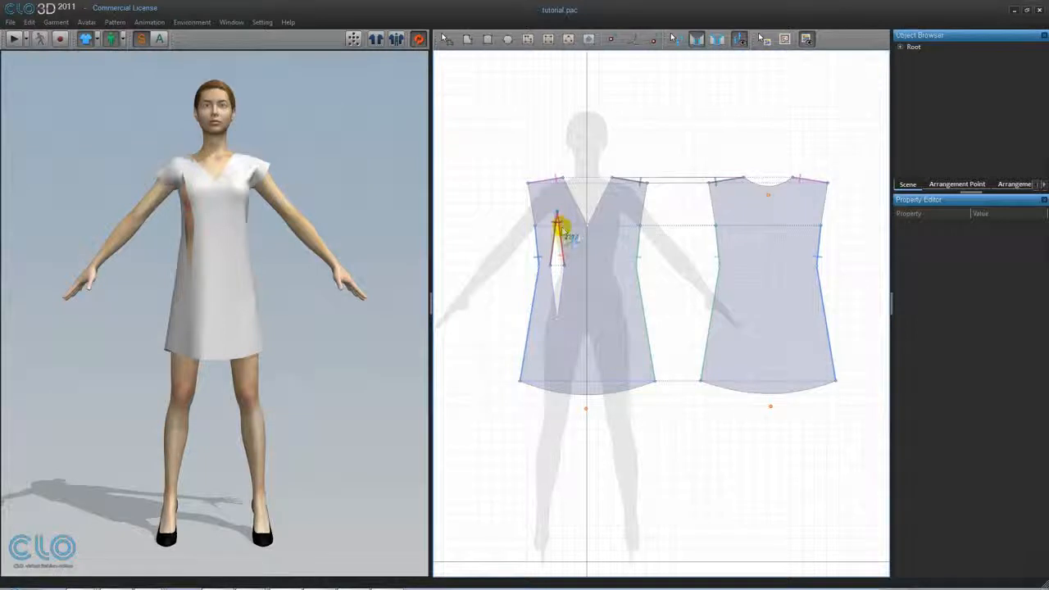
pyautogui.click(562, 283)
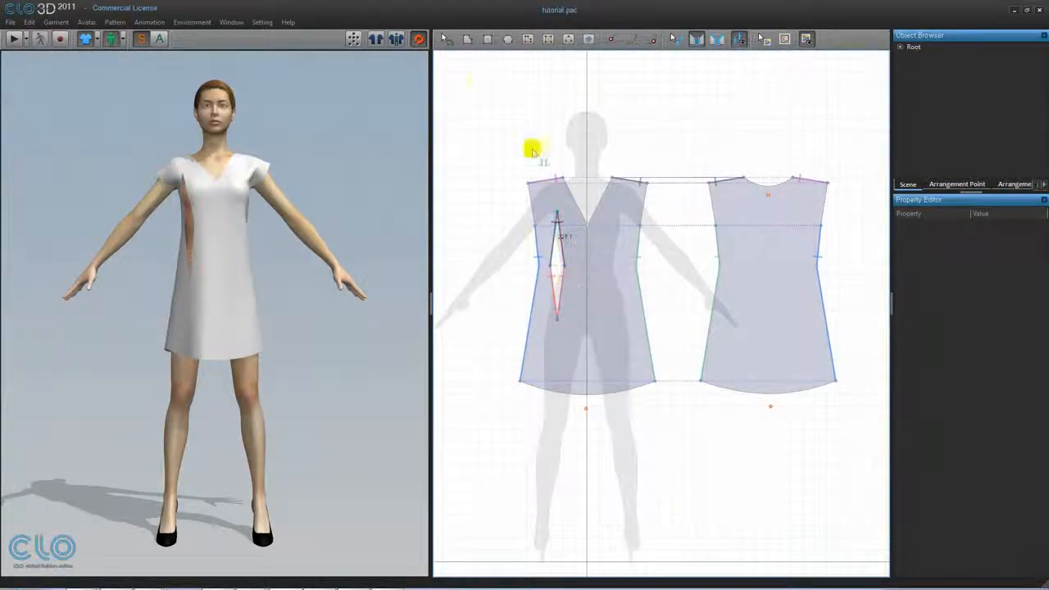
# Copy the sewn dart and paste it horizontally aligned into the right half of the front pattern.
pyautogui.click(446, 39)
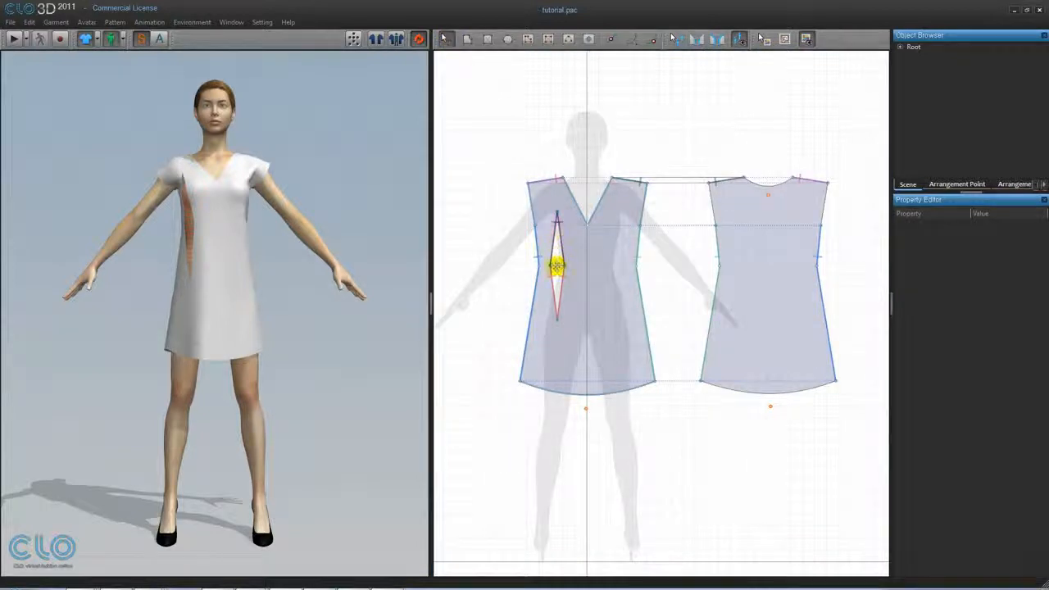
pyautogui.click(558, 260)
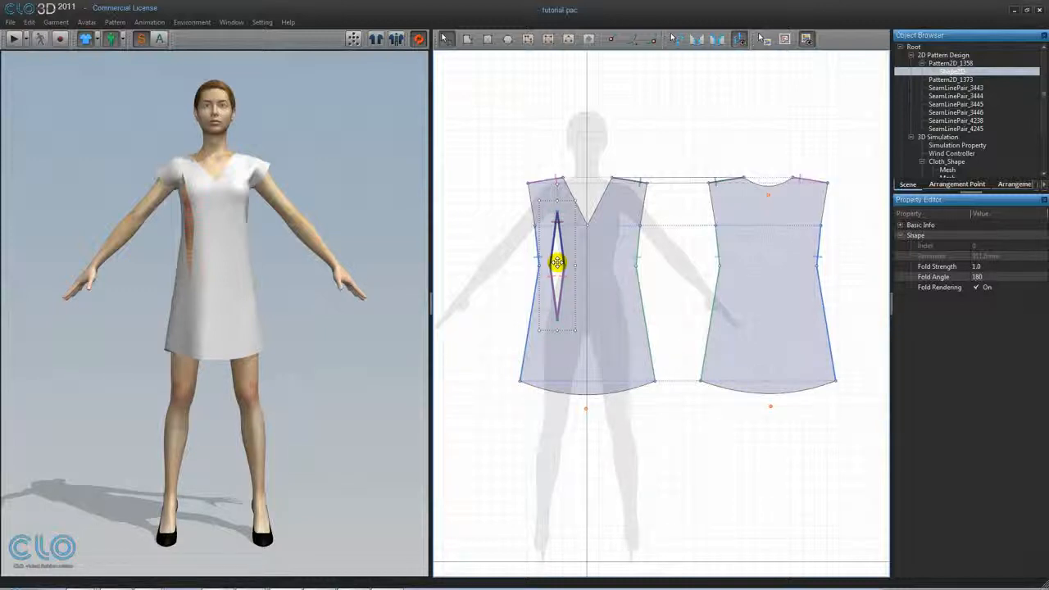
pyautogui.hotkey('ctrl', 'c')
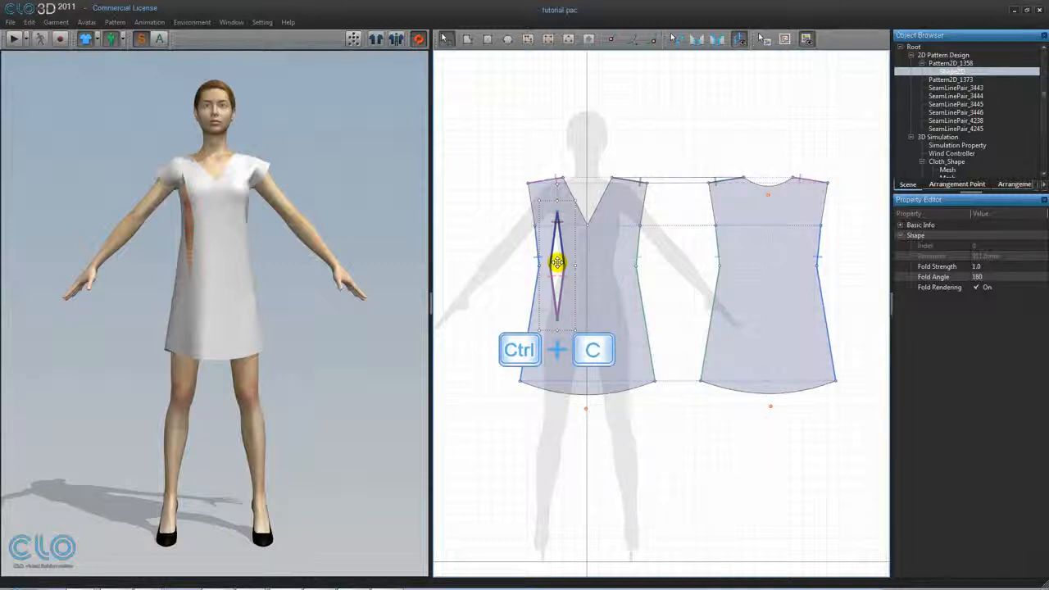
pyautogui.hotkey('ctrl', 'v')
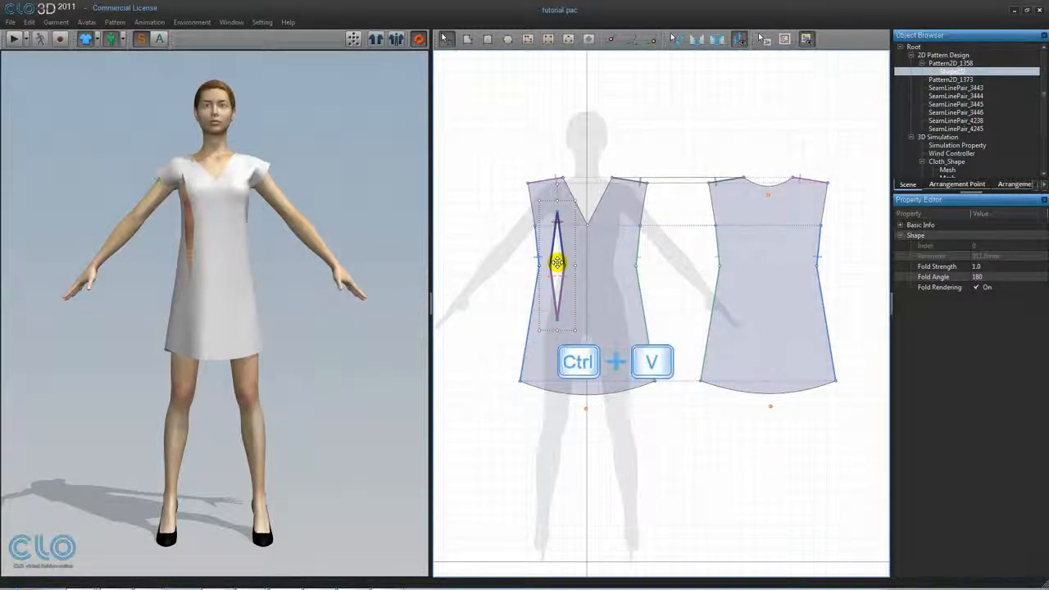
pyautogui.click(616, 266)
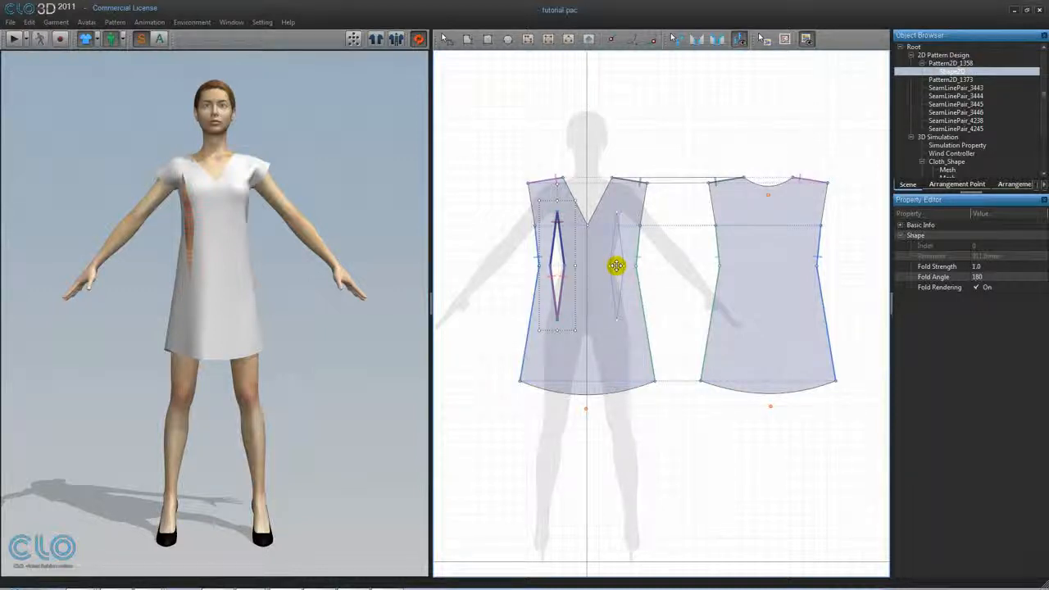
pyautogui.press('shift')
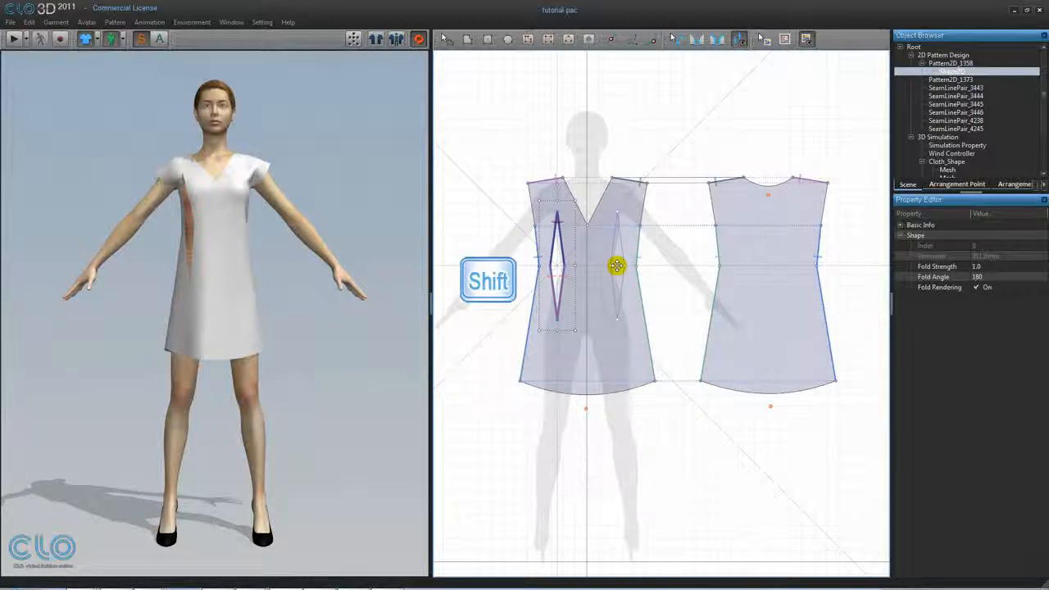
pyautogui.keyDown('shift'); pyautogui.click(617, 265); pyautogui.keyUp('shift')
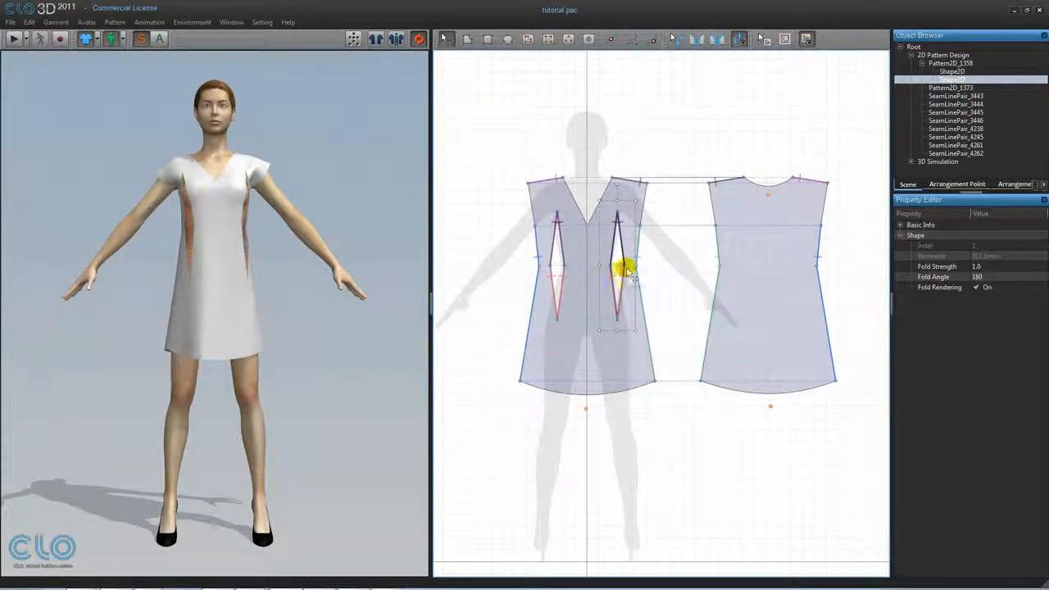
# Copy both front darts together into the middle of the back pattern, and start the garment simulation.
pyautogui.click(555, 263)
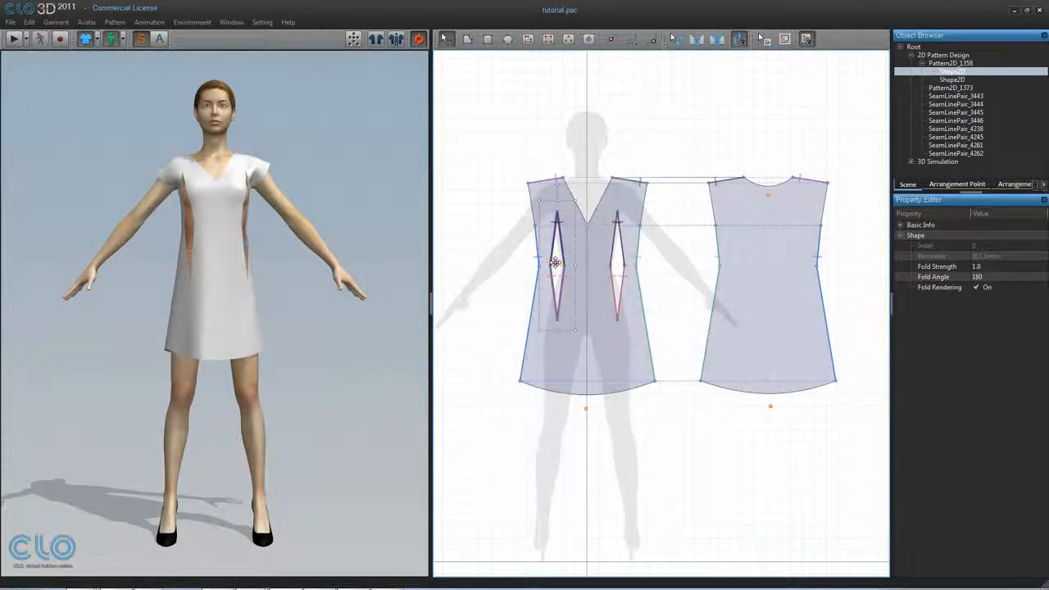
pyautogui.keyDown('shift'); pyautogui.click(628, 262); pyautogui.keyUp('shift')
pyautogui.hotkey('ctrl', 'c')
pyautogui.hotkey('ctrl', 'v')
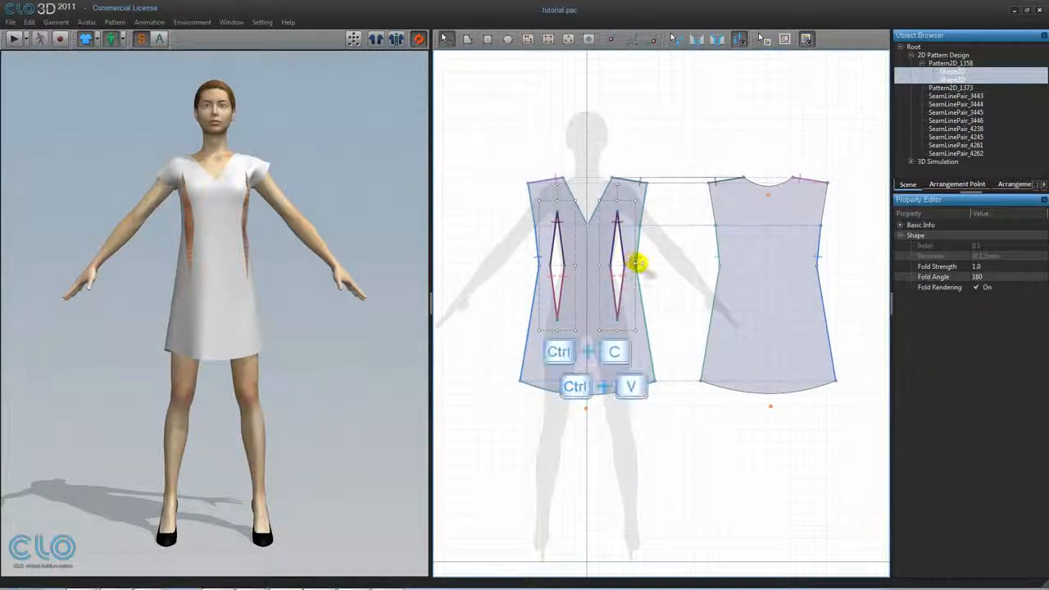
pyautogui.click(769, 271)
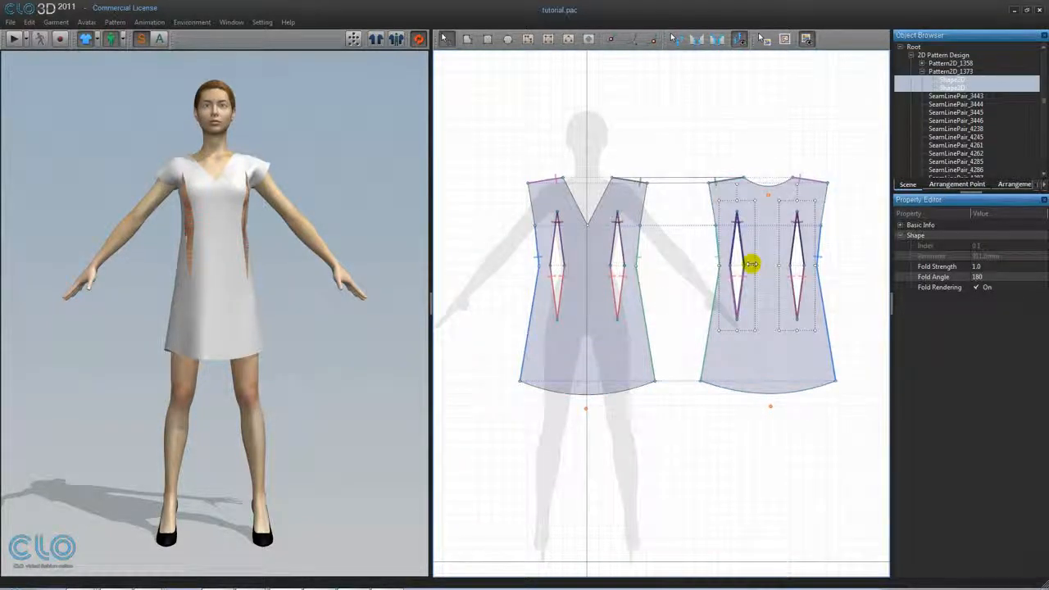
pyautogui.click(14, 41)
pyautogui.click(14, 40)
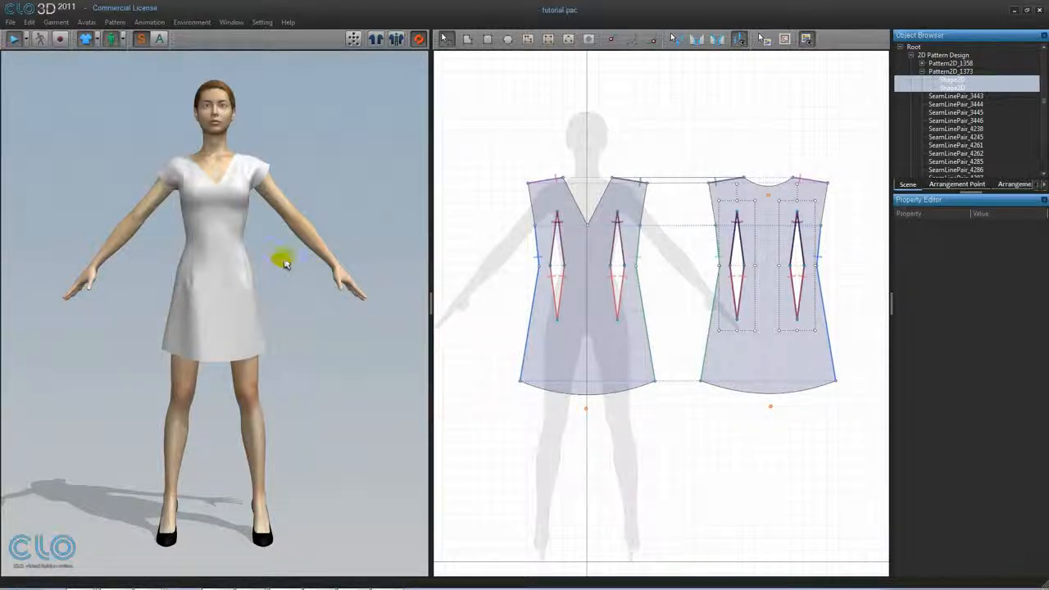
# Turn on Elastic for the front pattern's bottom hem line and set its Elasticity Ratio to 60.
pyautogui.moveTo(589, 456); pyautogui.dragTo(584, 432, button='middle')
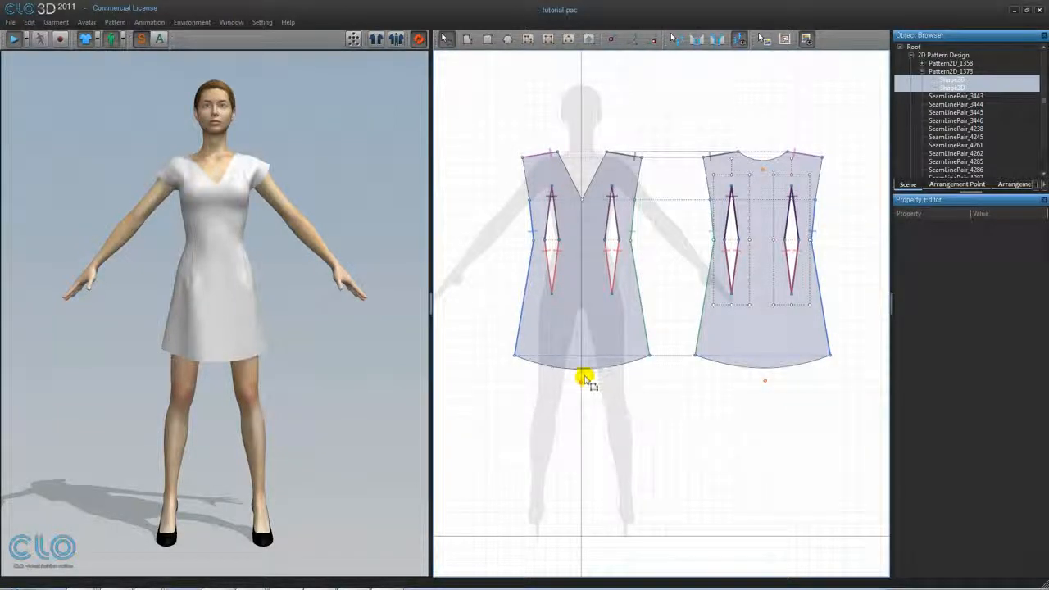
pyautogui.click(589, 369)
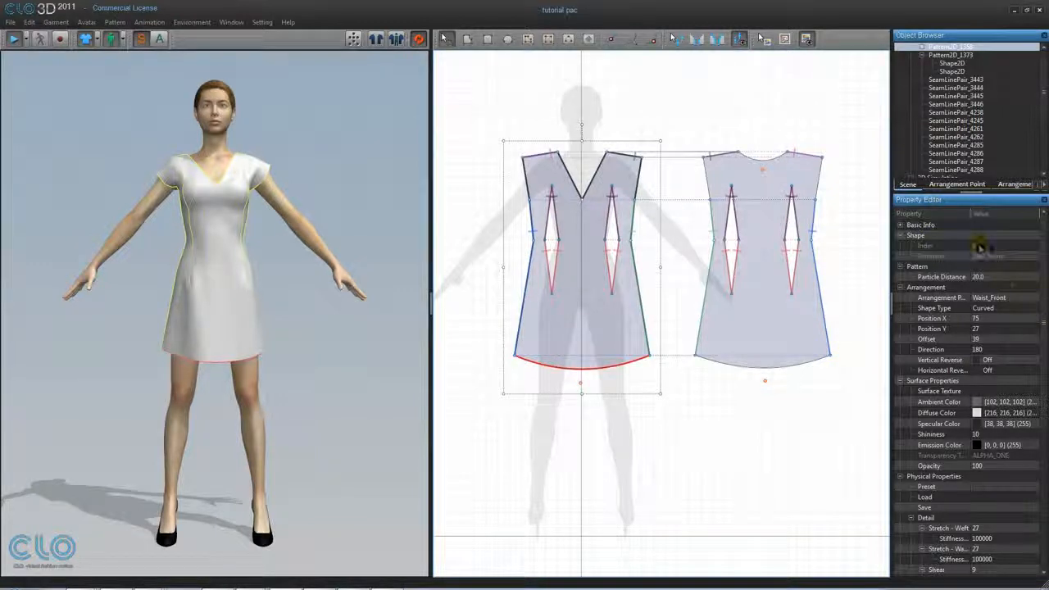
pyautogui.scroll(-5, 972, 394)
pyautogui.scroll(-2, 1045, 551)
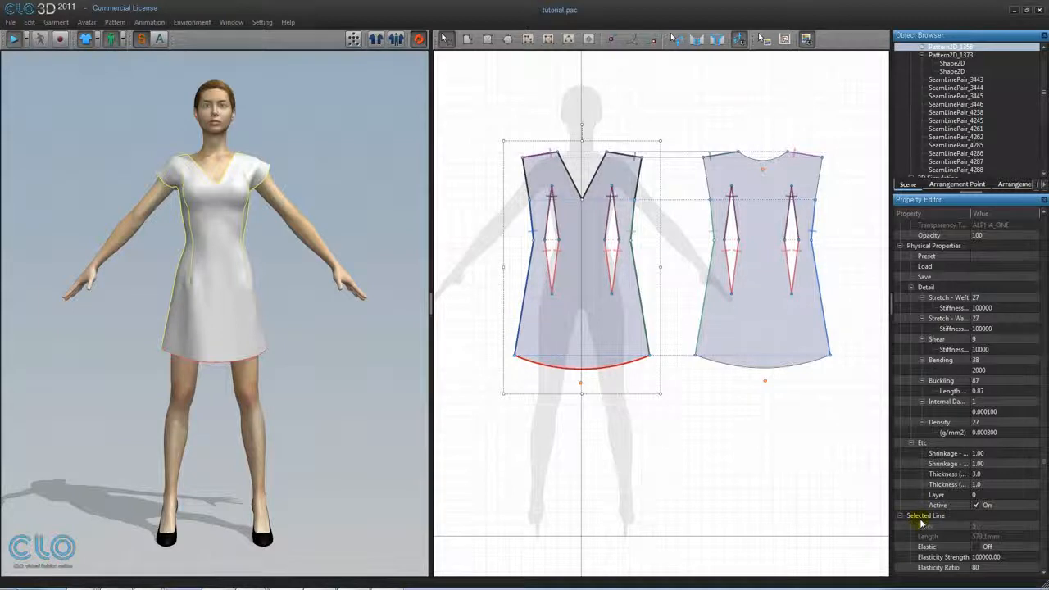
pyautogui.click(976, 548)
pyautogui.click(977, 547)
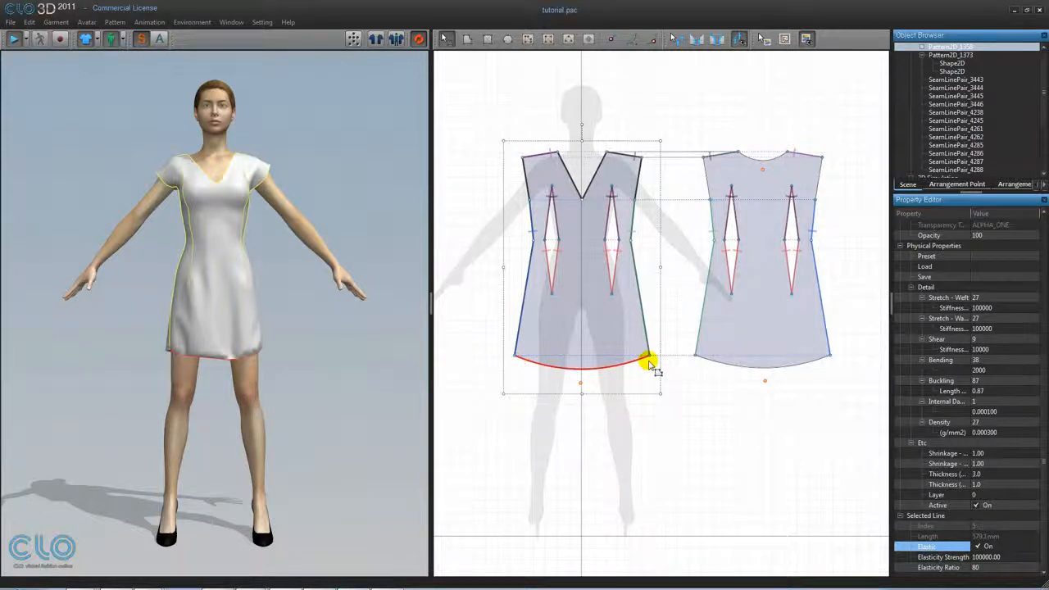
pyautogui.click(979, 567)
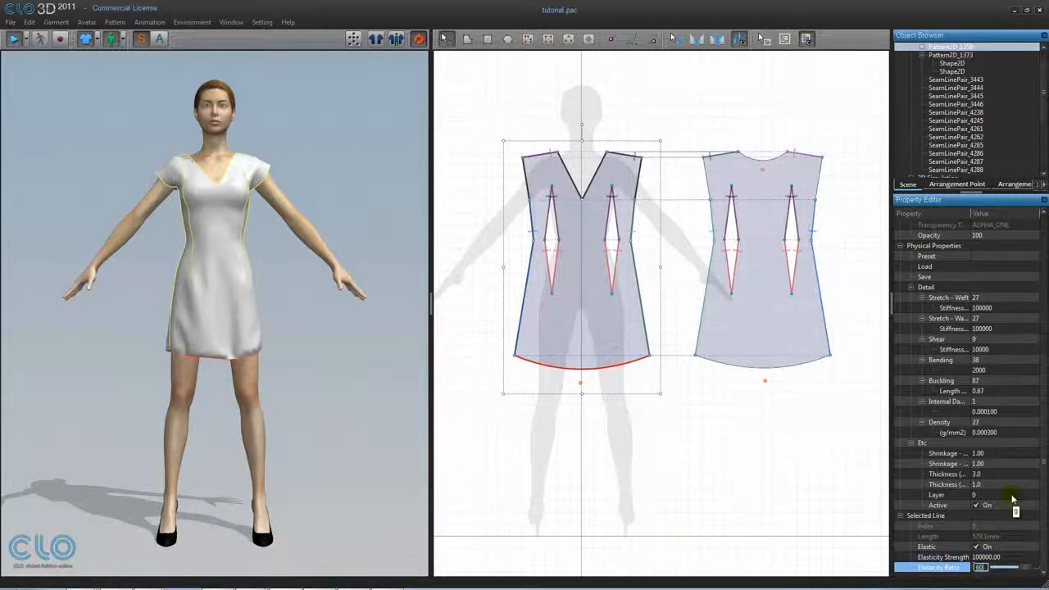
pyautogui.press('Return')
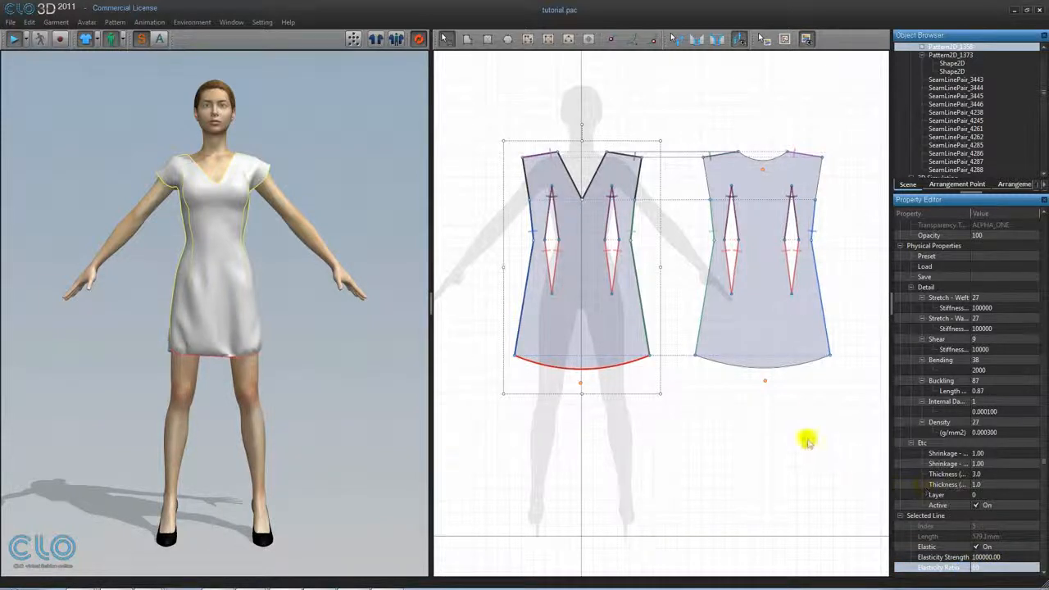
# Turn on Elastic for the back pattern's bottom hem line and set its Elasticity Ratio to 60.
pyautogui.click(787, 371)
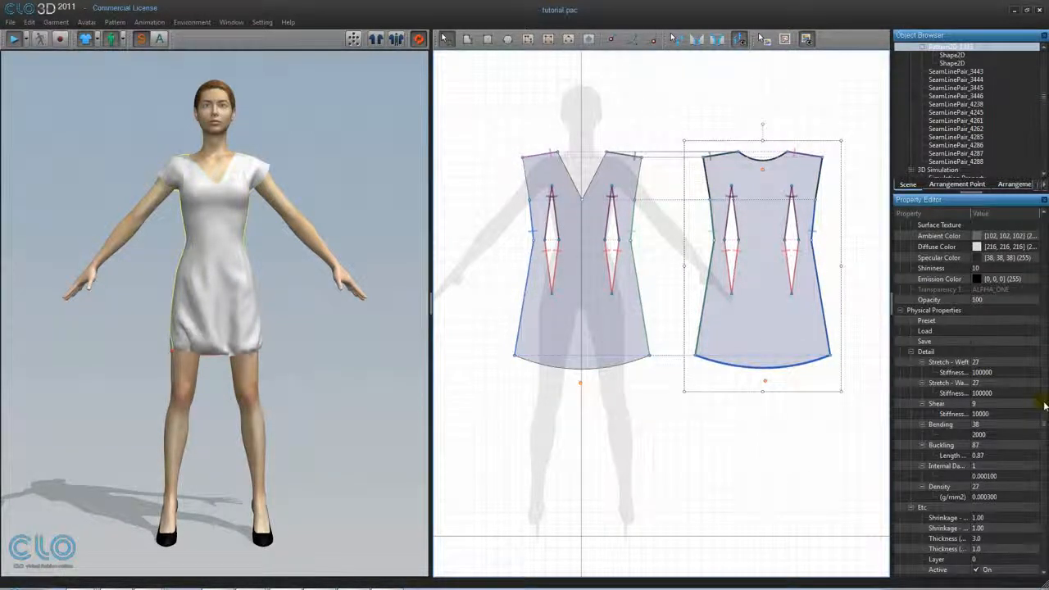
pyautogui.moveTo(1044, 435); pyautogui.dragTo(1043, 516)
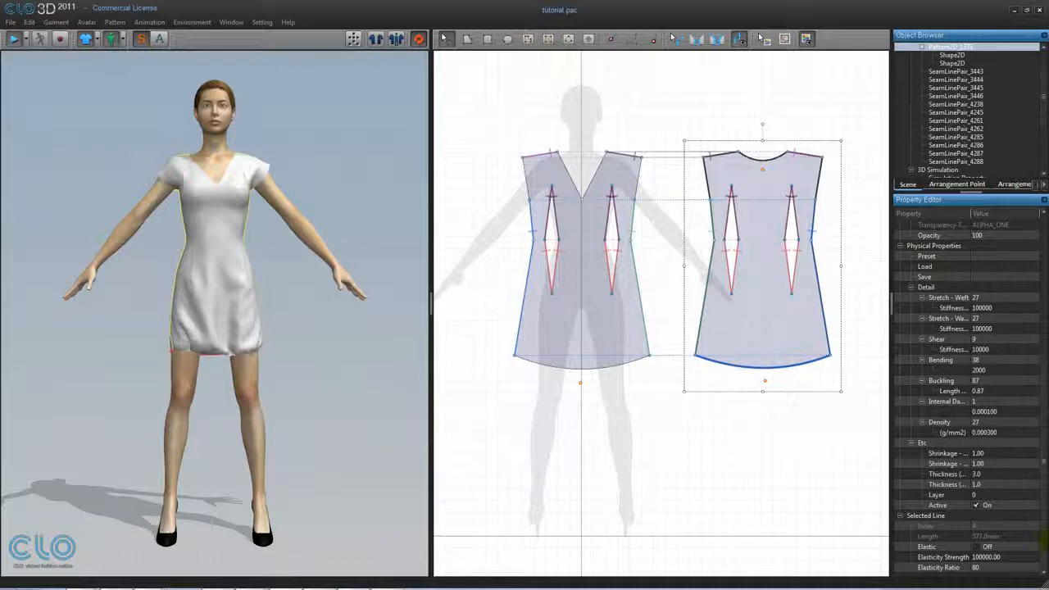
pyautogui.click(978, 548)
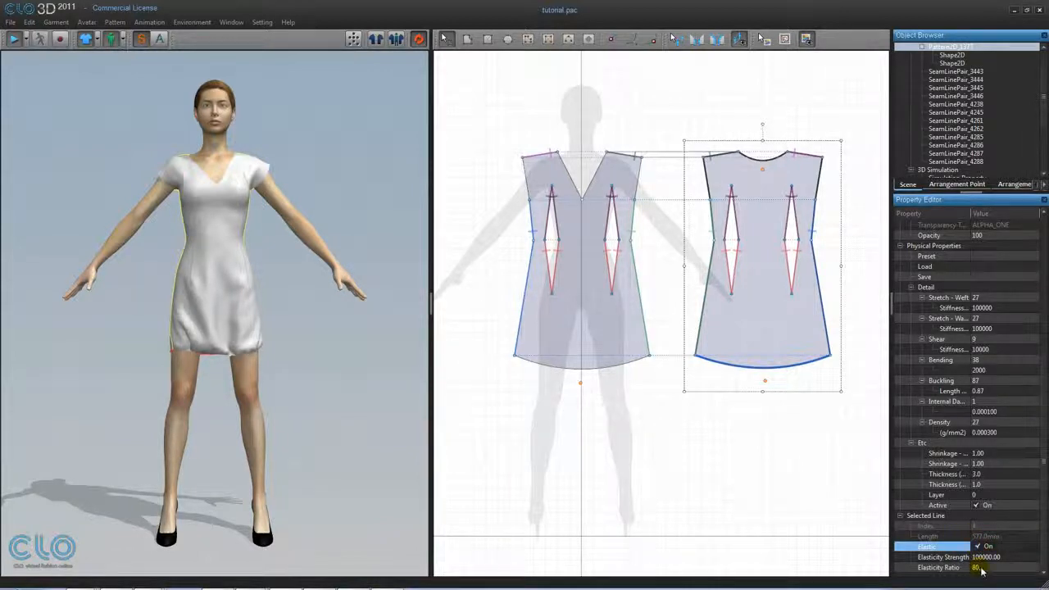
pyautogui.click(982, 568)
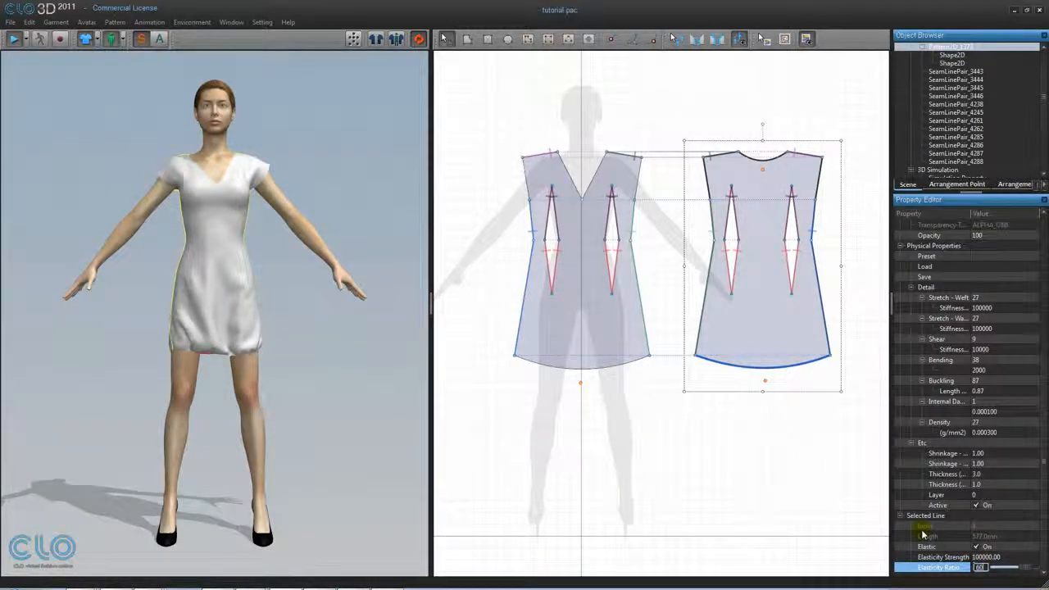
pyautogui.press('Return')
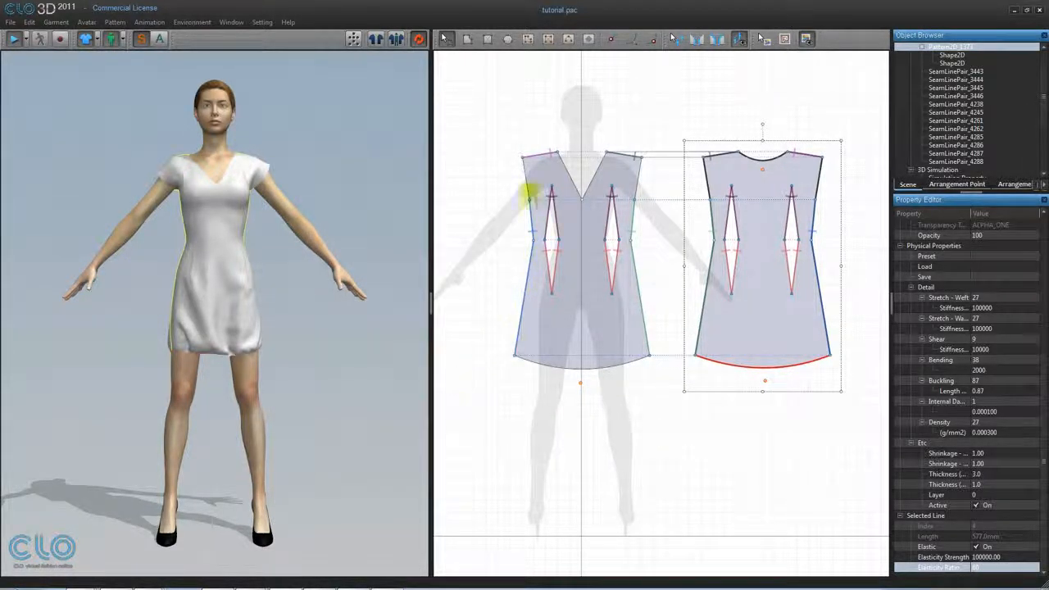
# Draw a wide rectangular strip pattern of about 887 by 107 mm below the front pattern, and stop the simulation.
pyautogui.click(488, 40)
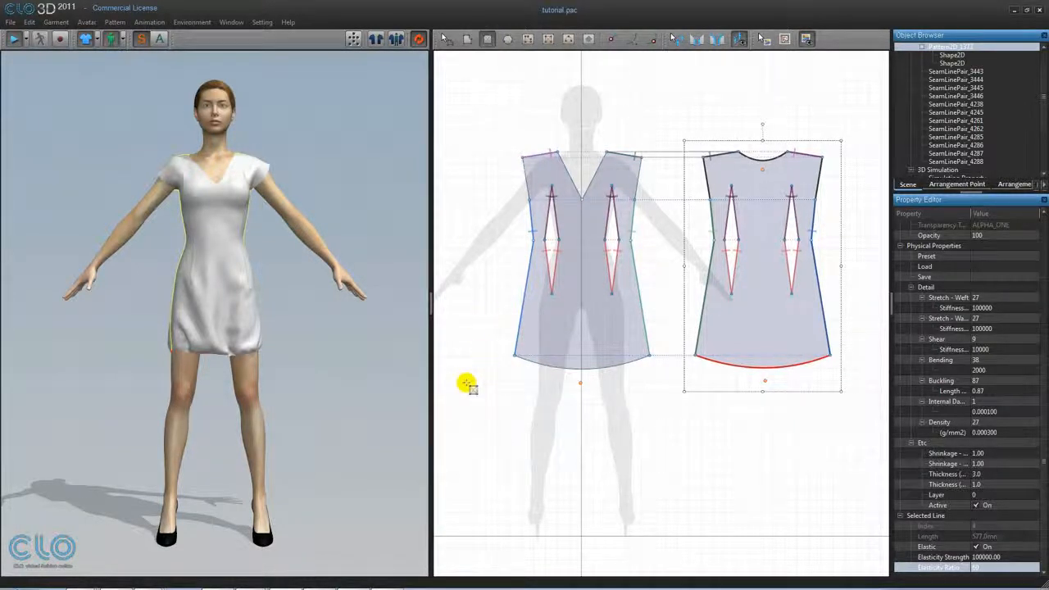
pyautogui.moveTo(464, 385)
pyautogui.mouseDown()
pyautogui.moveTo(604, 426)
pyautogui.moveTo(674, 411)
pyautogui.mouseUp()
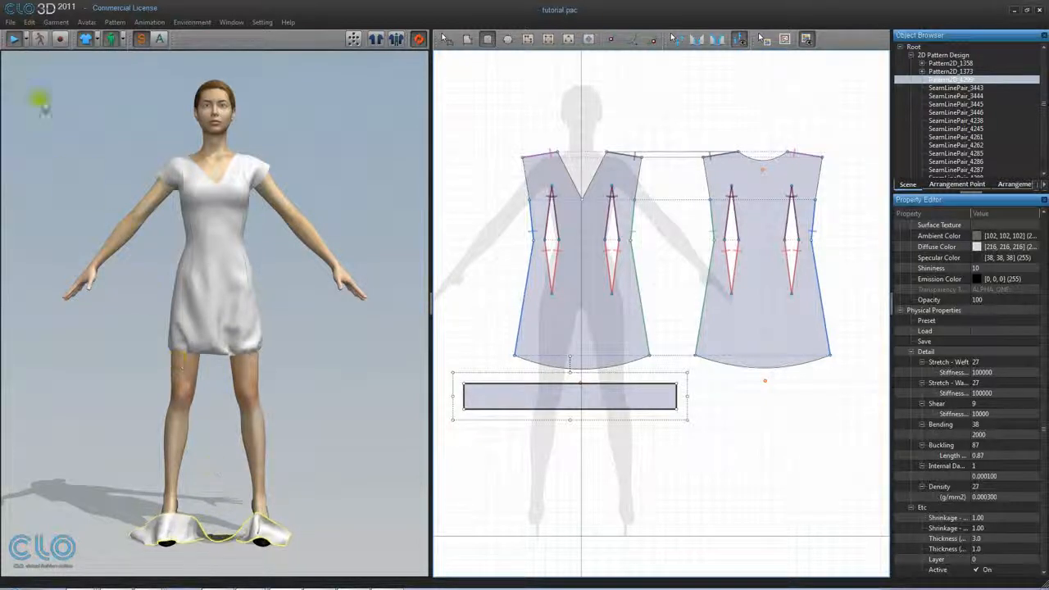
pyautogui.click(13, 39)
# Sew the front pattern's bottom hem to the strip's upper edge with segment sewing.
pyautogui.click(696, 39)
pyautogui.click(566, 359)
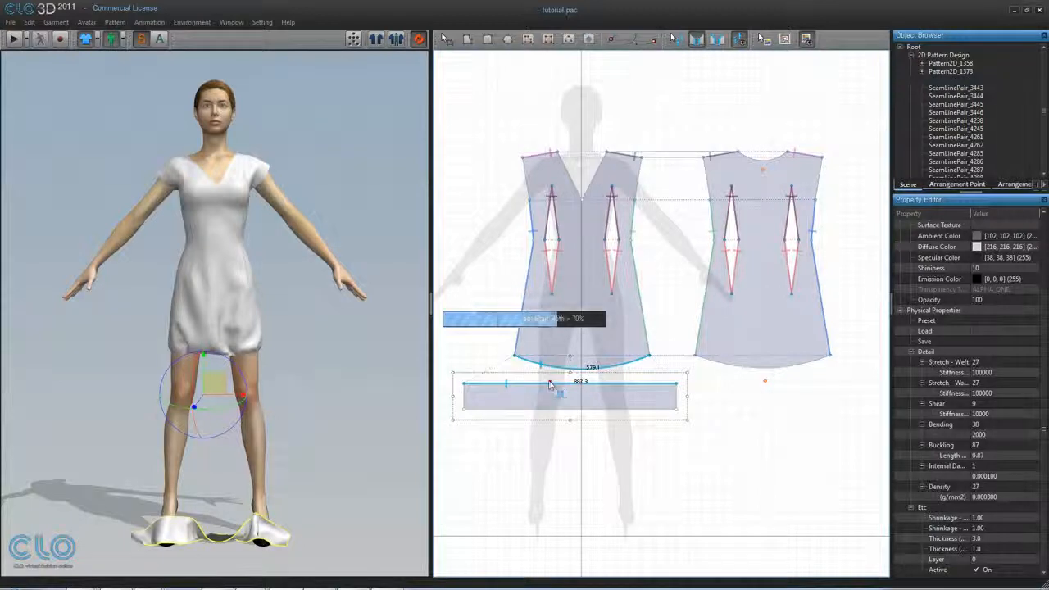
pyautogui.click(550, 384)
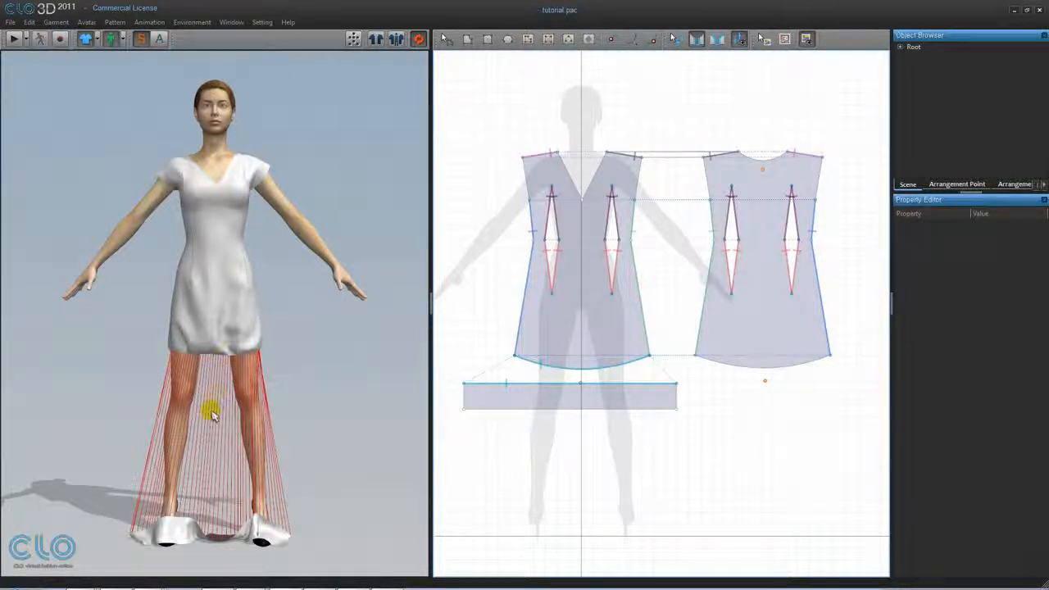
# Rearrange the fallen strip flat in the 3D view and move it in front of the avatar's legs, just below the hem.
pyautogui.rightClick(185, 532)
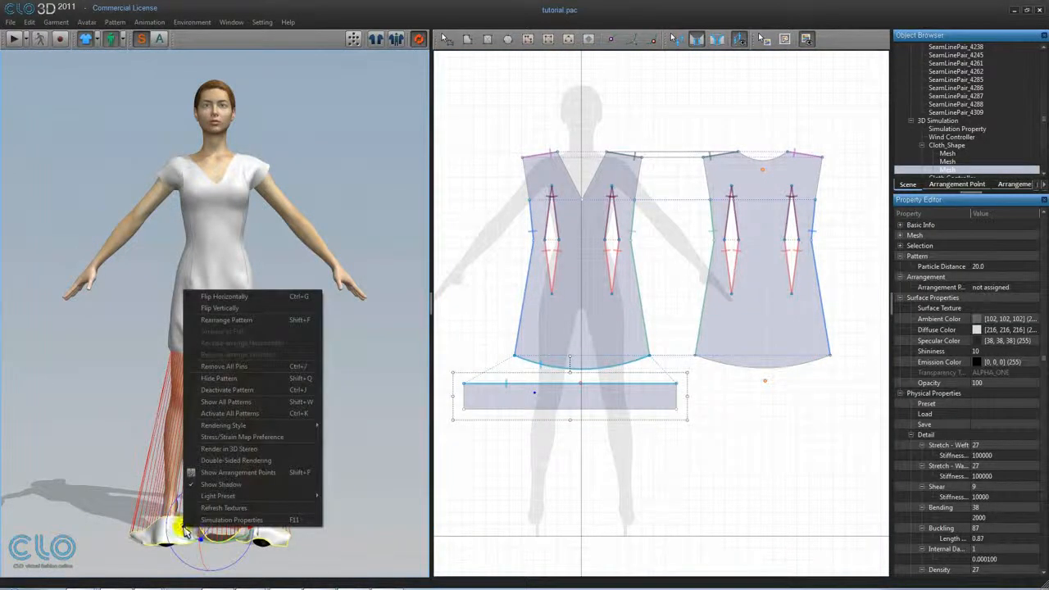
pyautogui.click(251, 327)
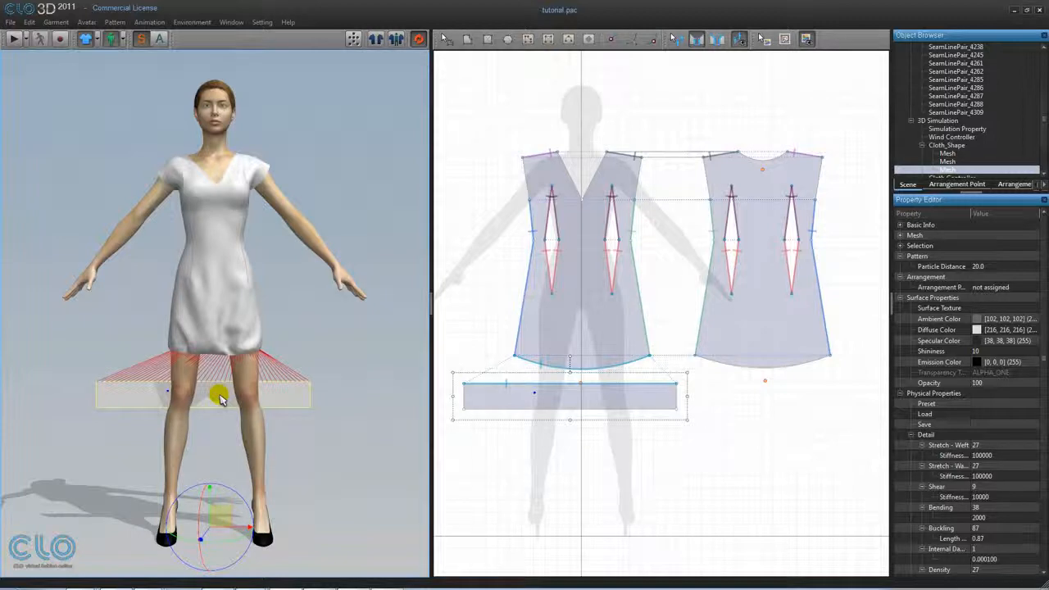
pyautogui.click(217, 397)
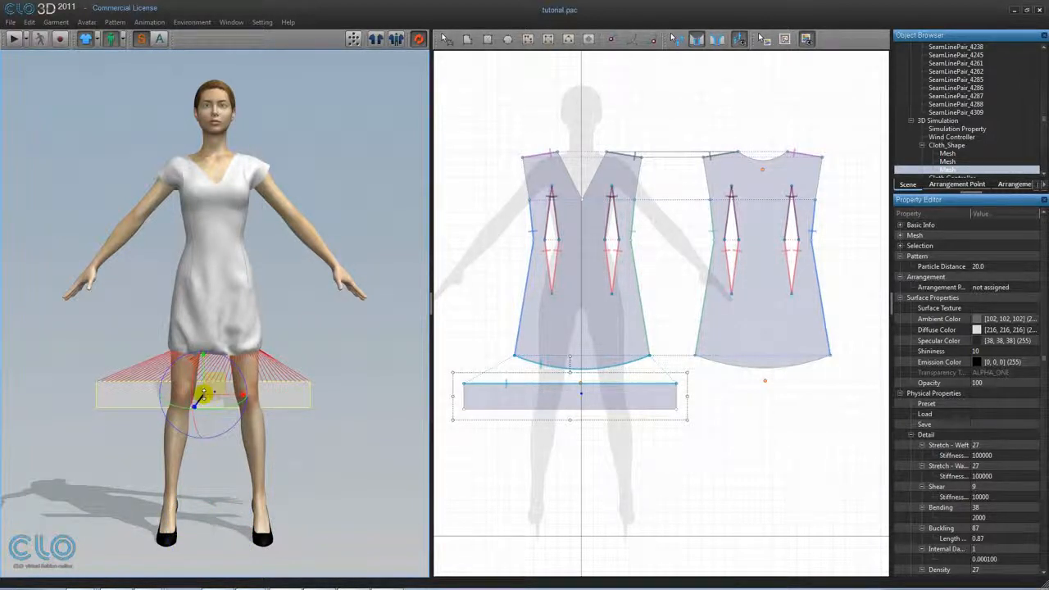
pyautogui.moveTo(203, 398); pyautogui.dragTo(222, 363)
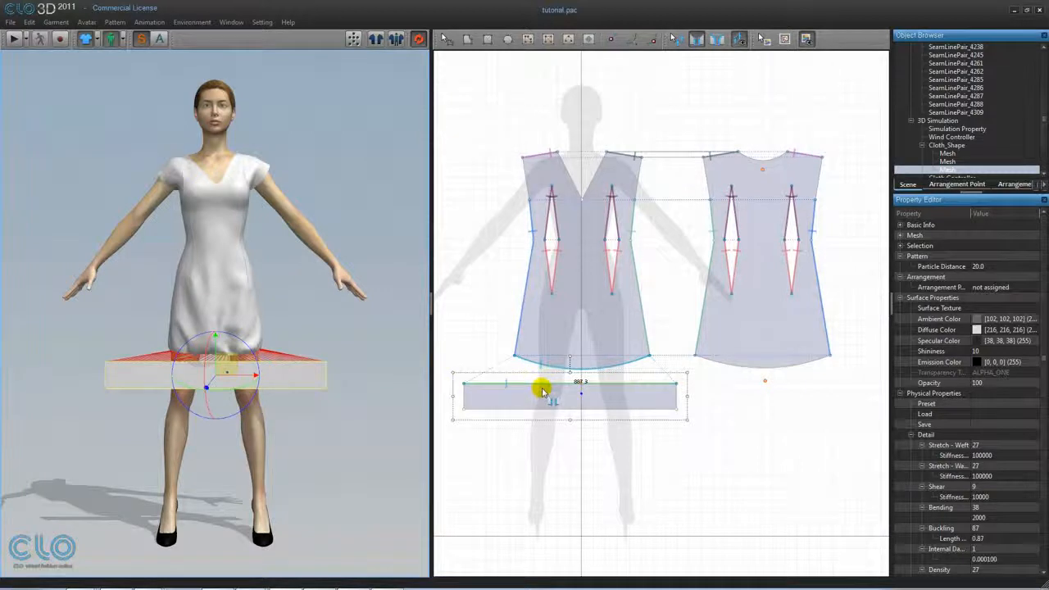
# Copy the strip pattern and paste the copy below the back pattern.
pyautogui.click(445, 39)
pyautogui.click(562, 398)
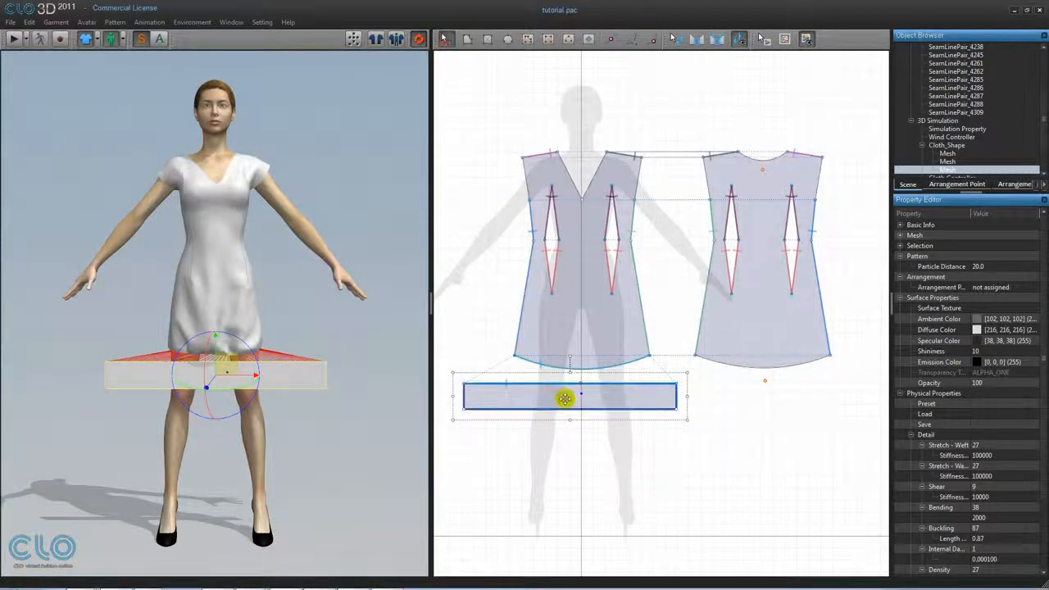
pyautogui.hotkey('ctrl', 'c')
pyautogui.hotkey('ctrl', 'v')
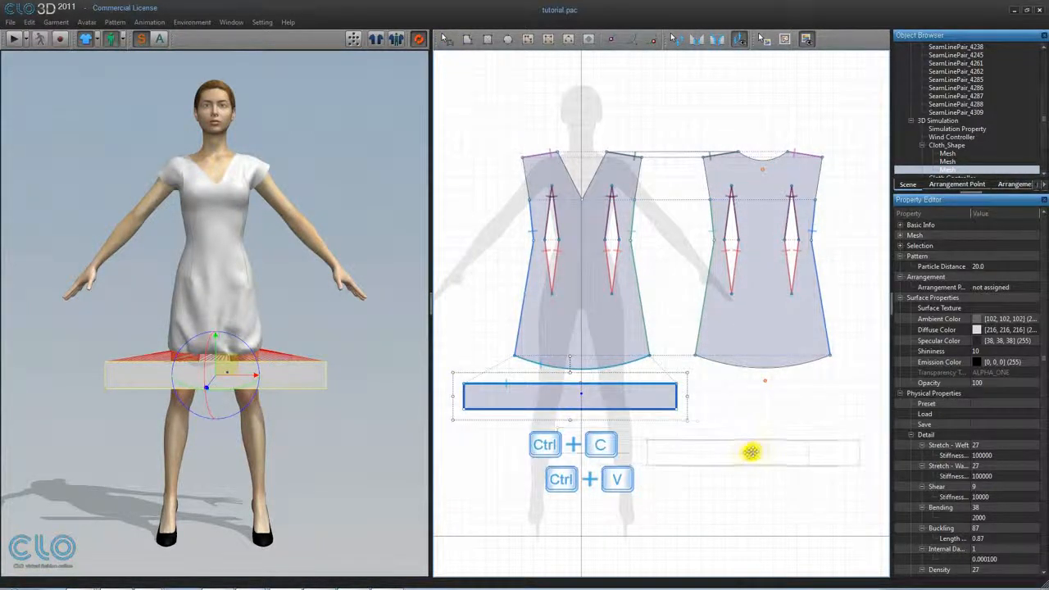
pyautogui.click(762, 439)
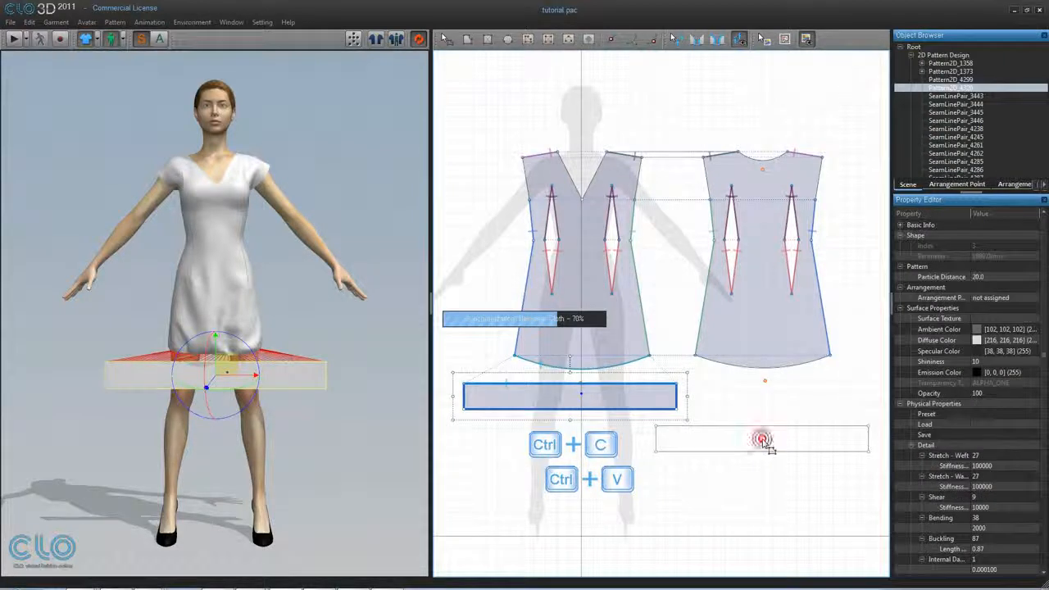
# Sew the back pattern's bottom hem to the copied strip's upper edge with segment sewing.
pyautogui.click(697, 39)
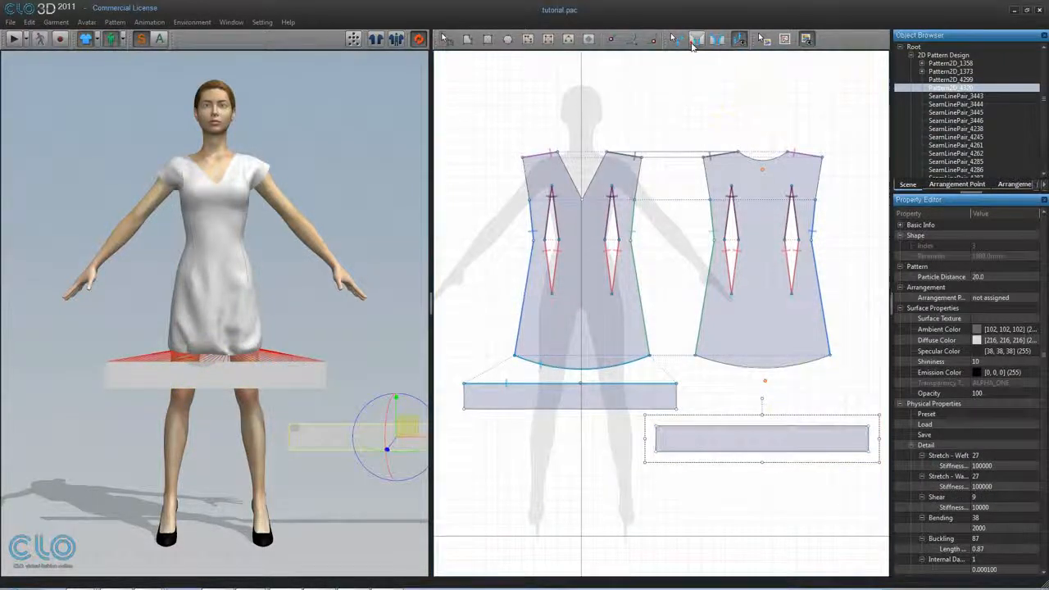
pyautogui.click(732, 366)
pyautogui.click(724, 426)
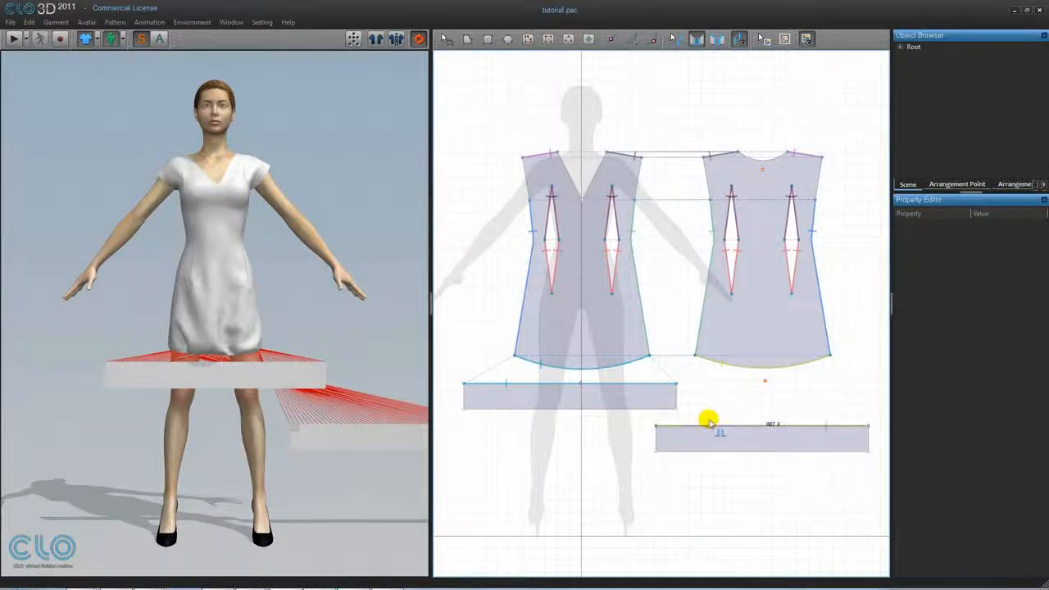
# Move the copied strip behind the avatar's legs at hem level and flip it horizontally.
pyautogui.moveTo(391, 258); pyautogui.dragTo(139, 257, button='right')
pyautogui.moveTo(79, 439); pyautogui.dragTo(218, 413)
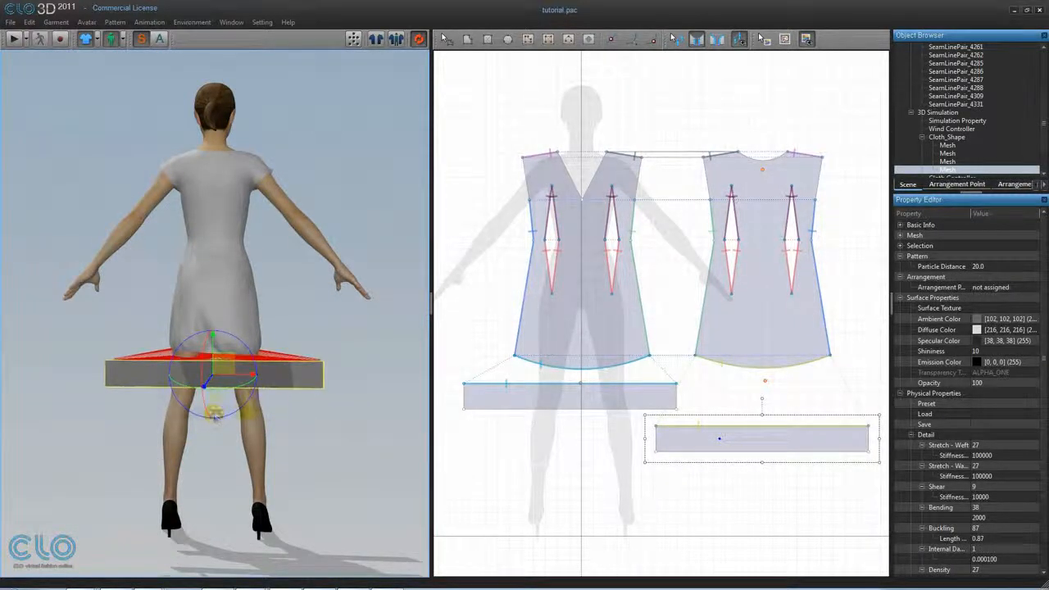
pyautogui.moveTo(302, 407); pyautogui.dragTo(341, 435, button='right')
pyautogui.scroll(4, 305, 401)
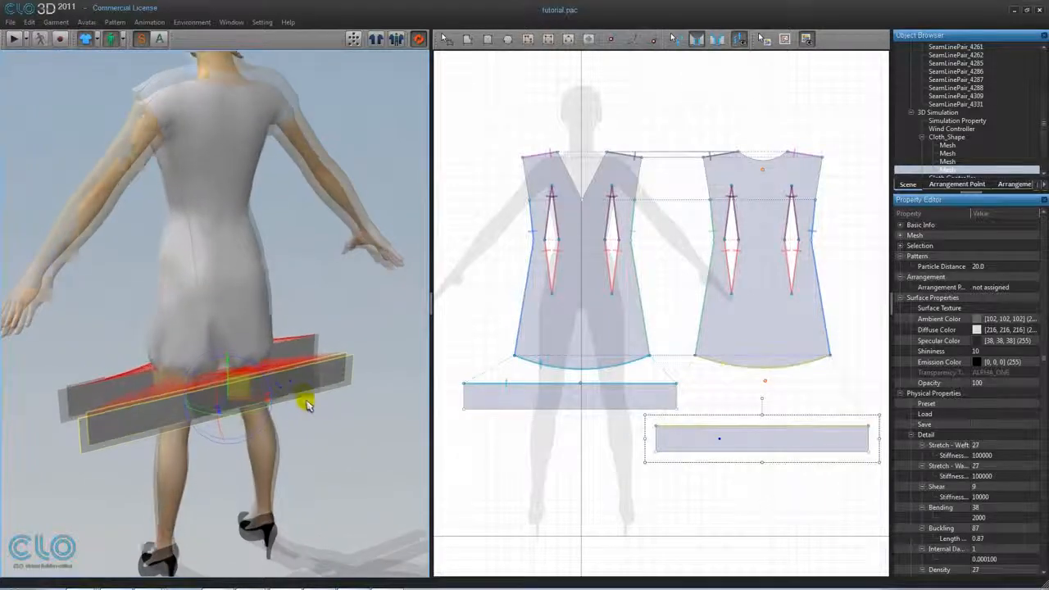
pyautogui.moveTo(305, 402); pyautogui.dragTo(303, 388, button='middle')
pyautogui.moveTo(304, 391); pyautogui.dragTo(327, 413, button='right')
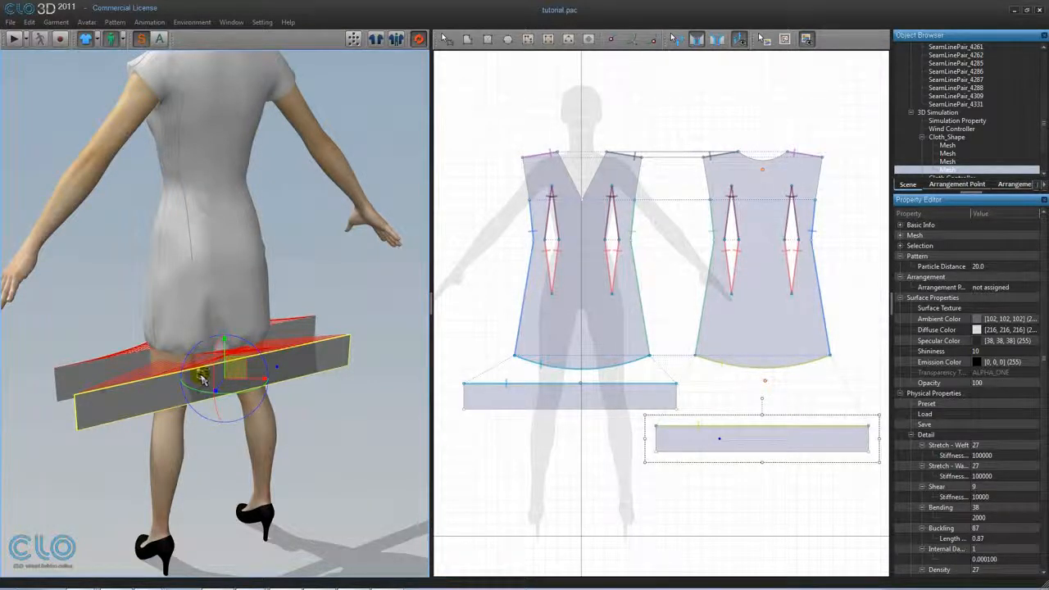
pyautogui.rightClick(203, 379)
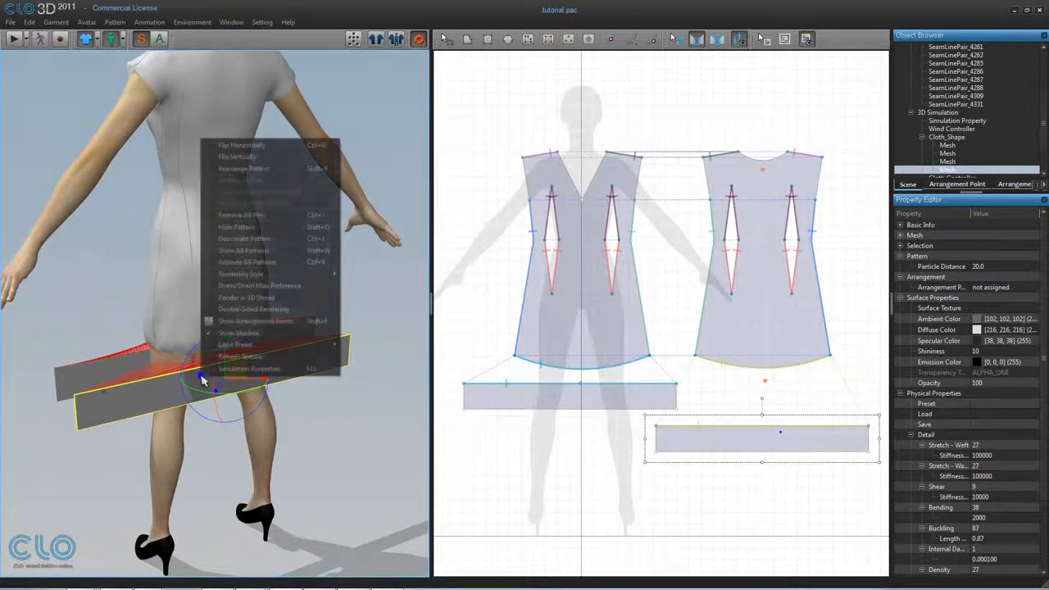
pyautogui.click(259, 147)
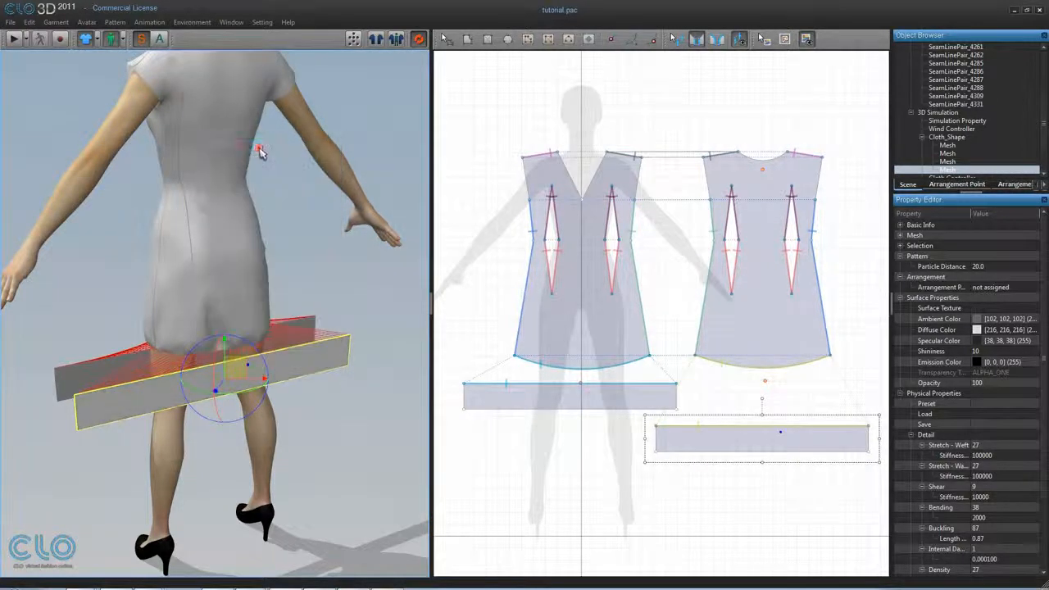
pyautogui.click(382, 307)
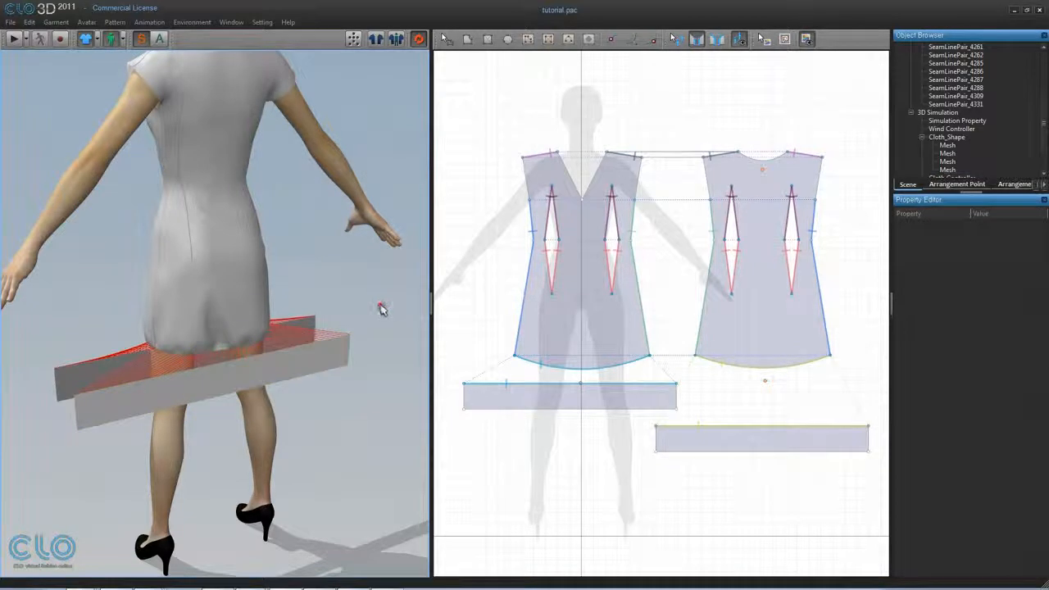
# Sew the front strip's right end to the back strip's left end with segment sewing.
pyautogui.moveTo(129, 261); pyautogui.dragTo(300, 241, button='right')
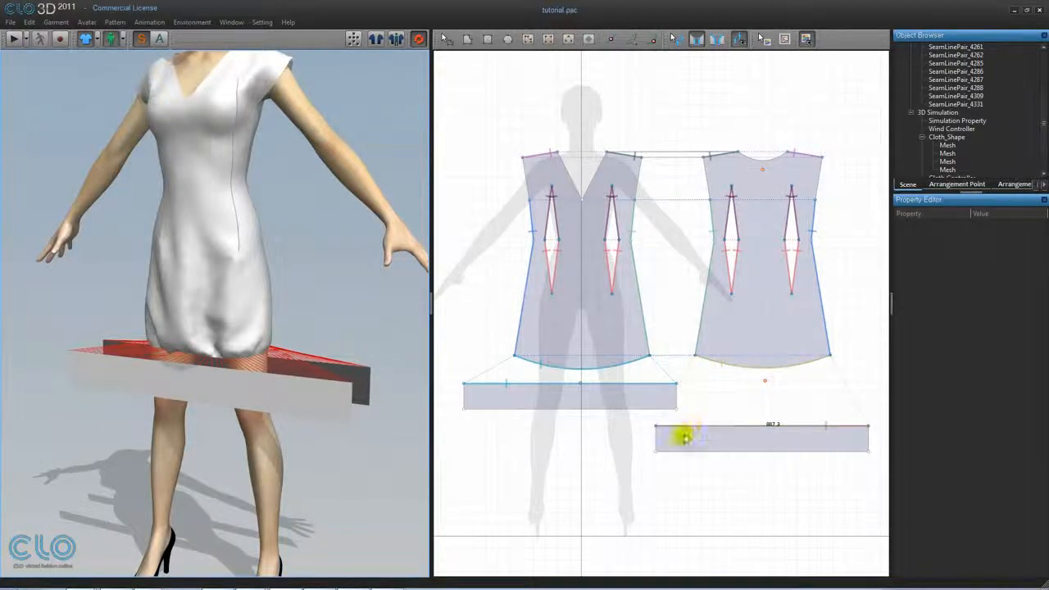
pyautogui.click(678, 397)
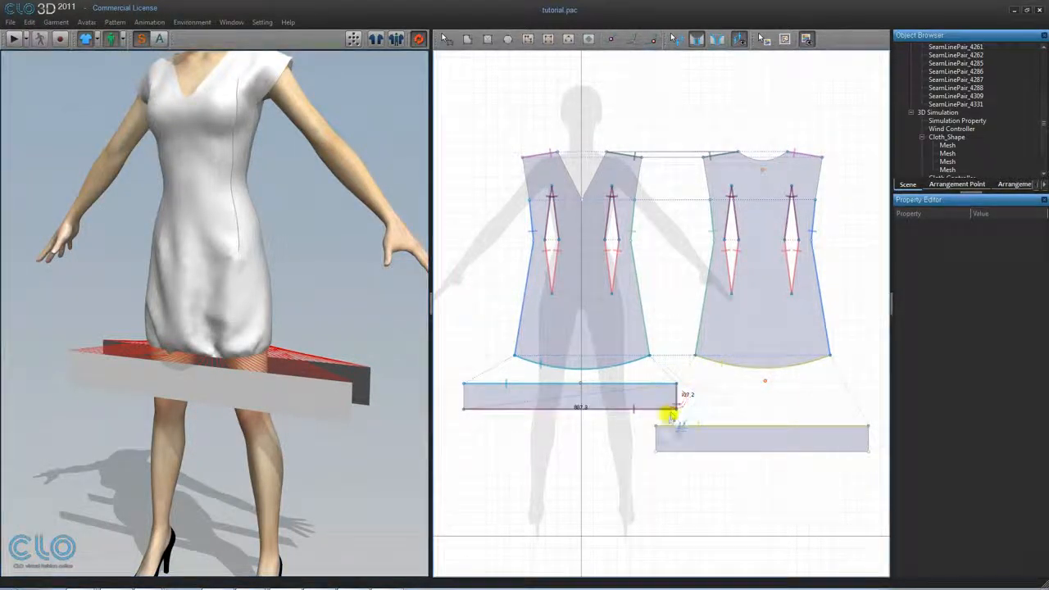
pyautogui.click(656, 448)
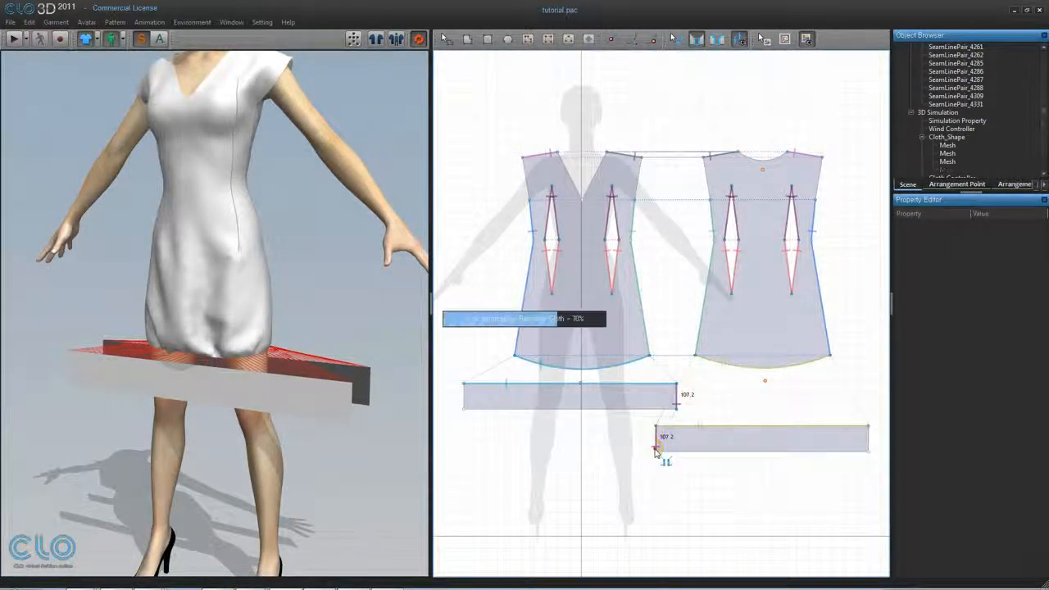
pyautogui.click(747, 489)
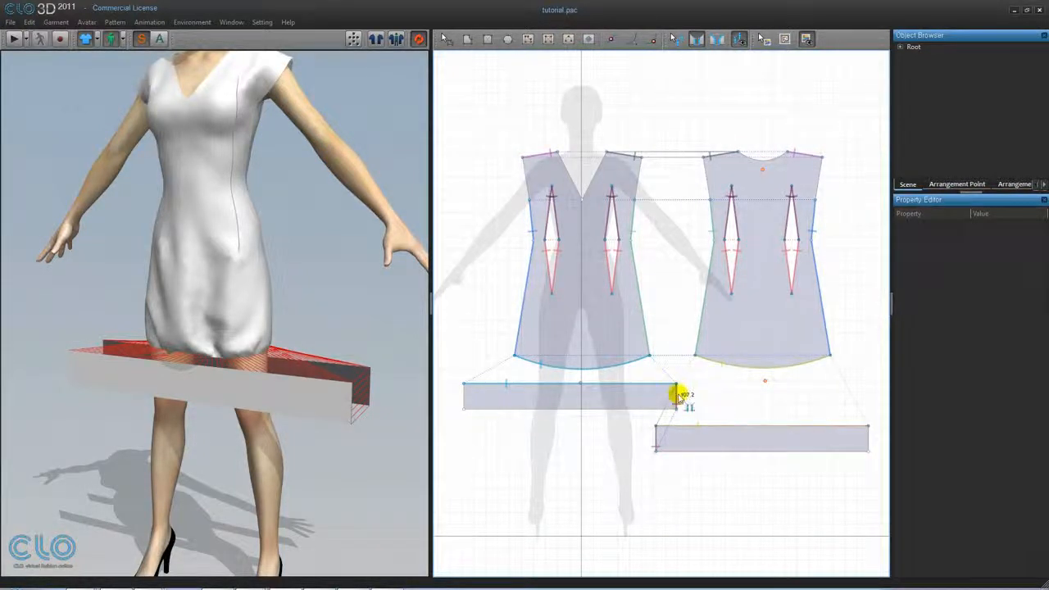
pyautogui.click(656, 444)
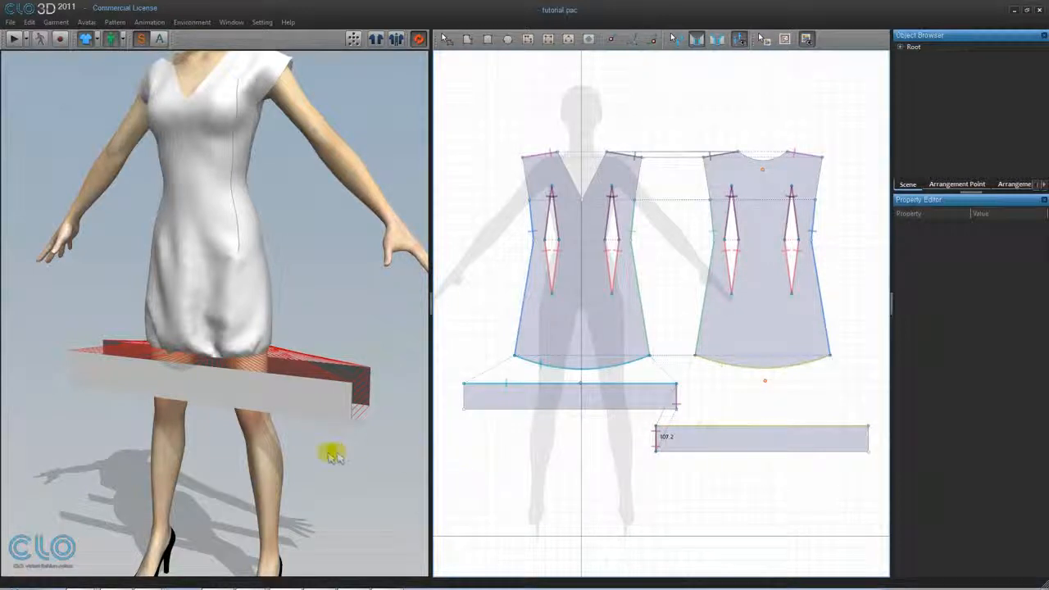
# Sew the front strip's left end to the back strip's right end, closing the two strips into a ring.
pyautogui.moveTo(293, 445); pyautogui.dragTo(391, 451, button='right')
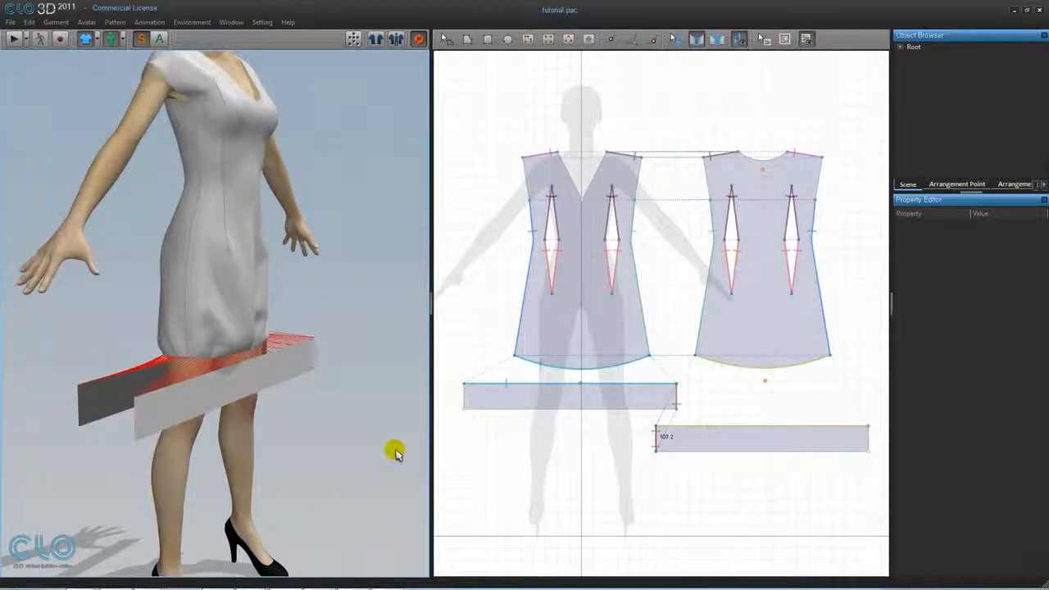
pyautogui.click(141, 419)
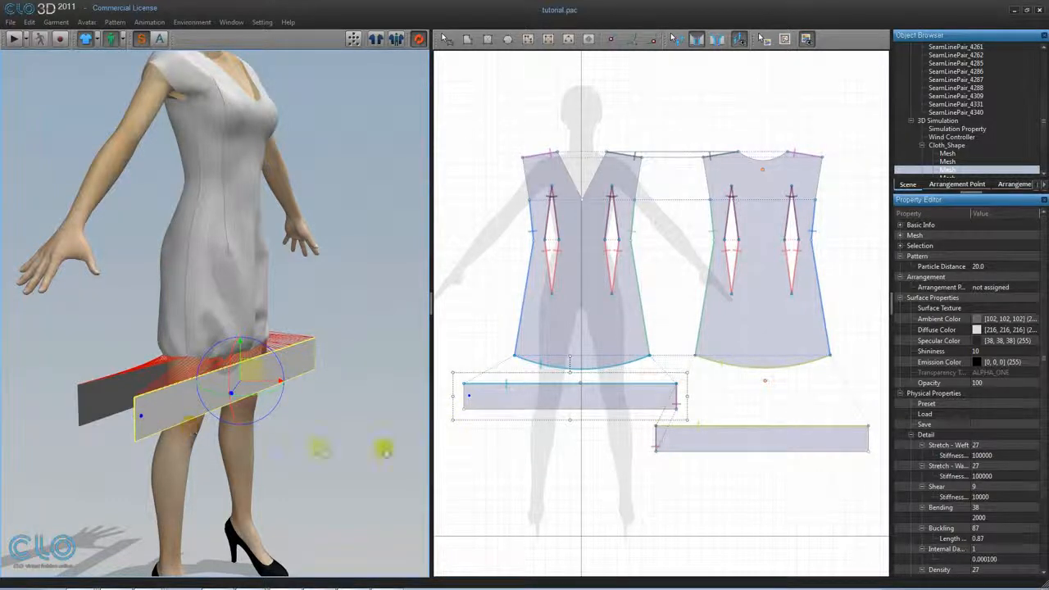
pyautogui.click(463, 397)
pyautogui.moveTo(164, 400); pyautogui.dragTo(363, 395, button='right')
pyautogui.click(363, 394)
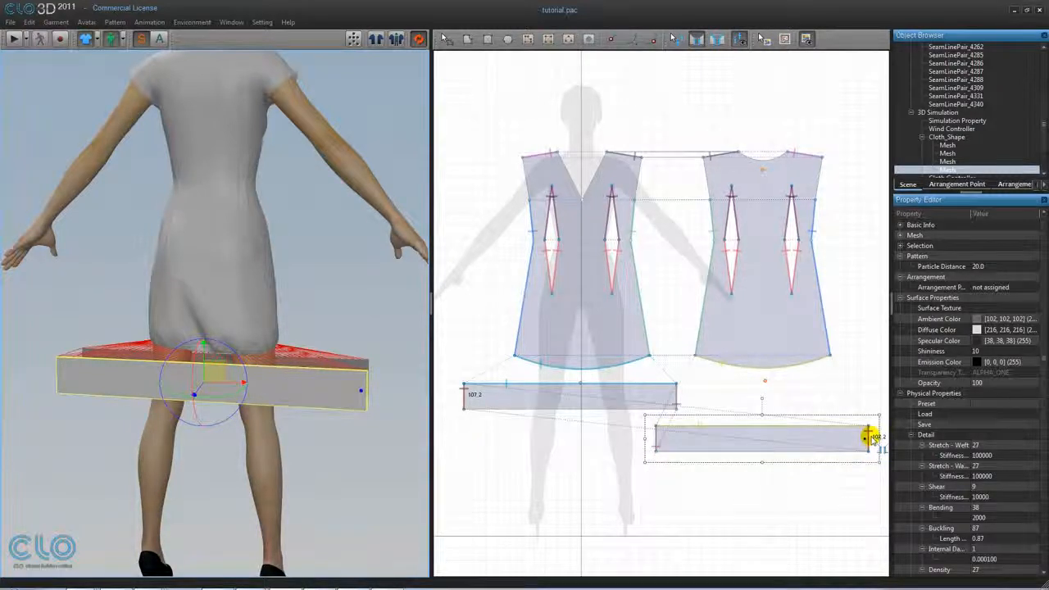
pyautogui.click(621, 433)
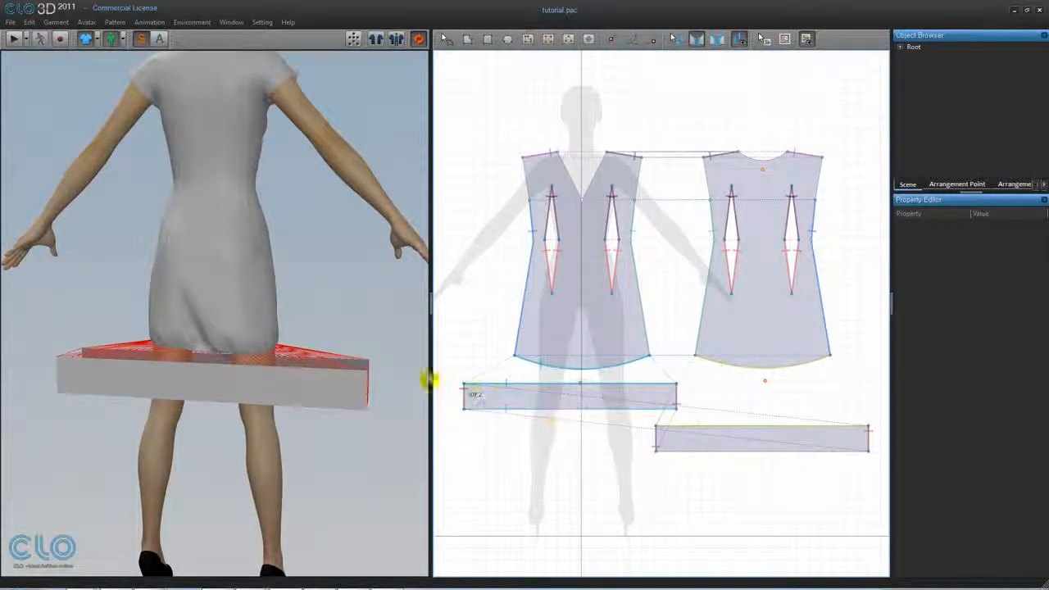
pyautogui.moveTo(396, 414); pyautogui.dragTo(164, 402, button='right')
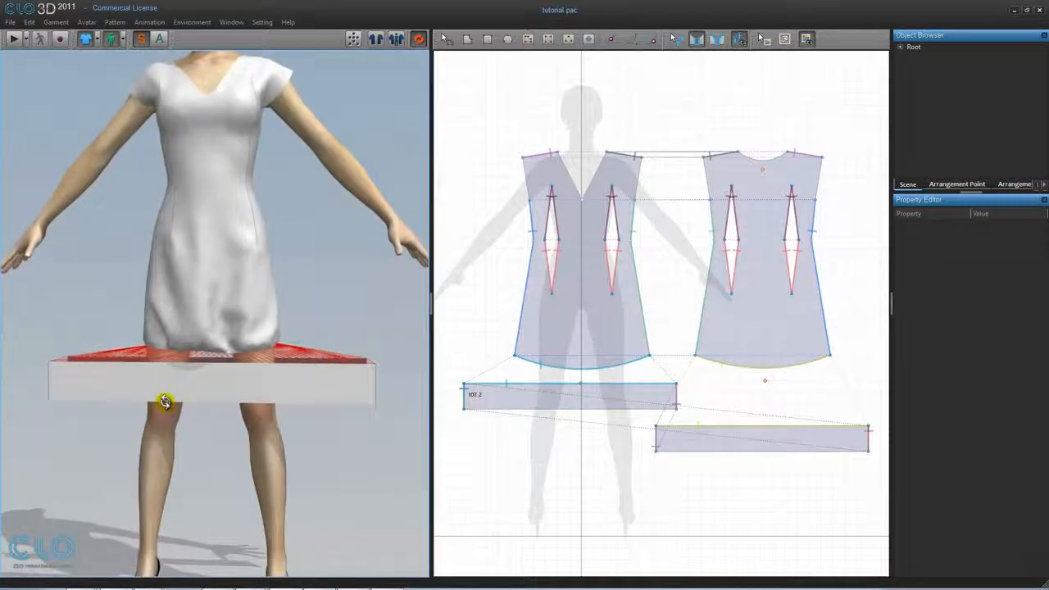
pyautogui.rightClick(371, 149)
pyautogui.click(385, 156)
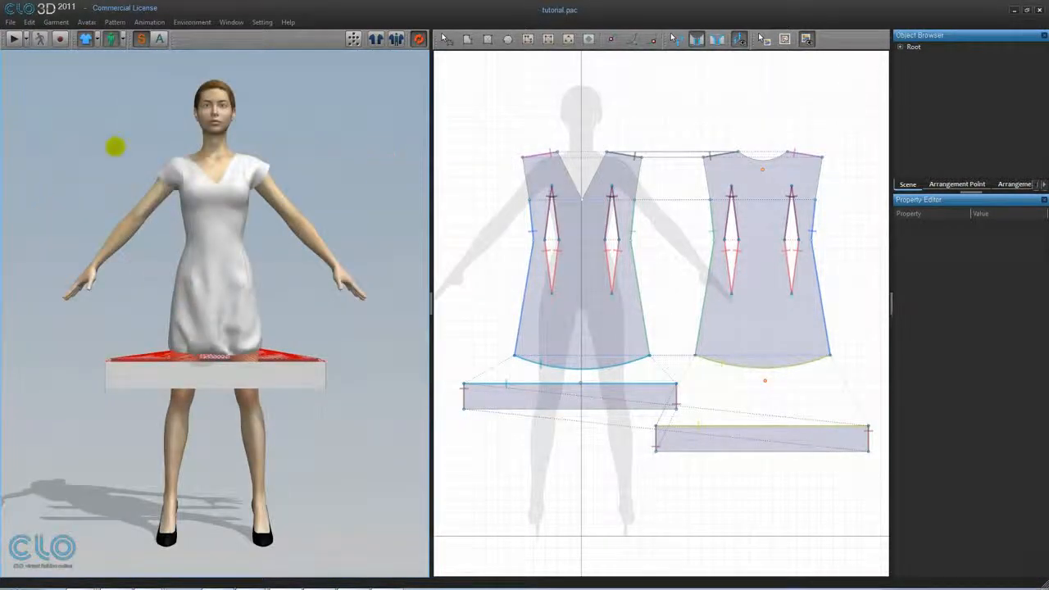
# Run the simulation to drape the sewn strip ring as a ruffle around the dress hem.
pyautogui.click(17, 40)
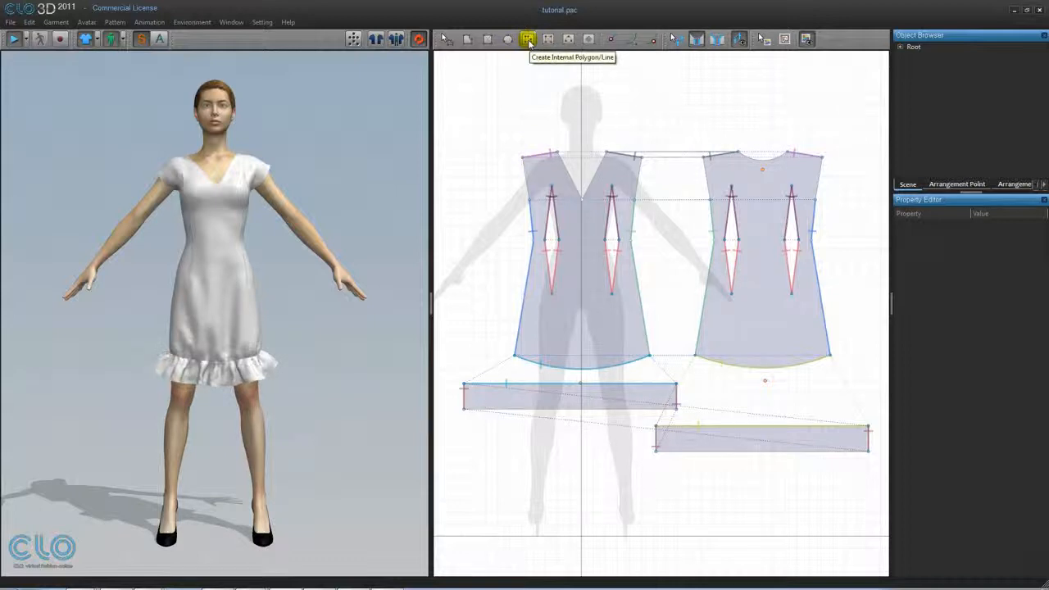
# Draw an open internal line across the front dress pattern, just above the bottom hem and following its curve from side to side.
pyautogui.click(529, 40)
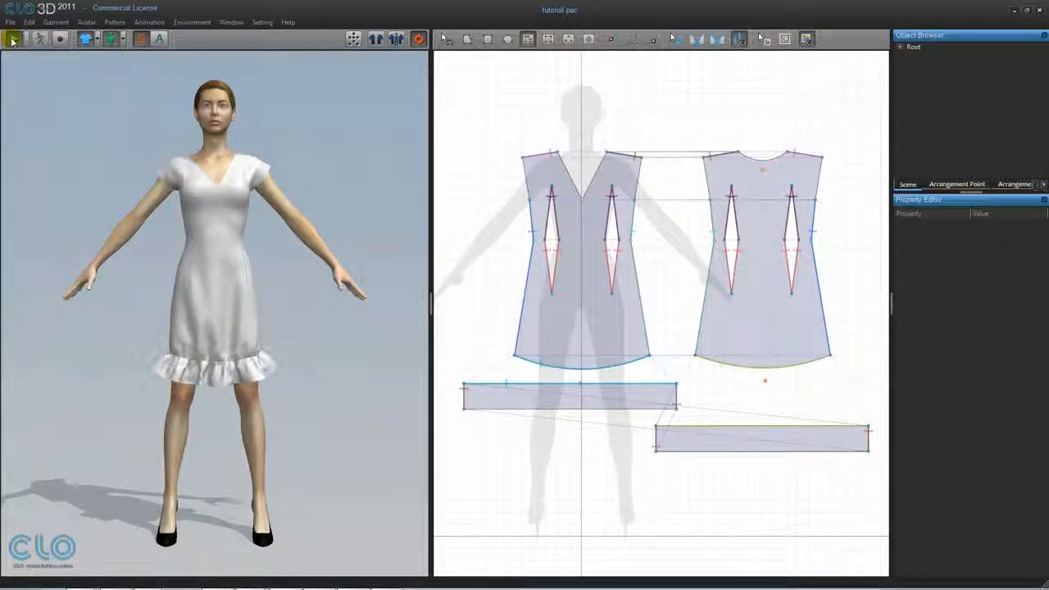
pyautogui.scroll(2, 618, 363)
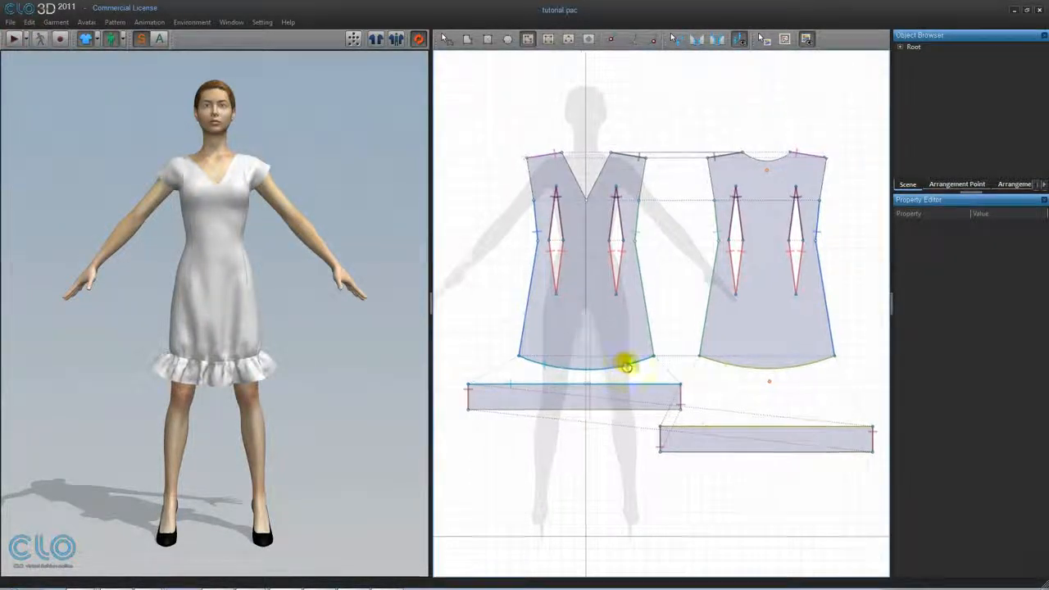
pyautogui.scroll(5, 676, 363)
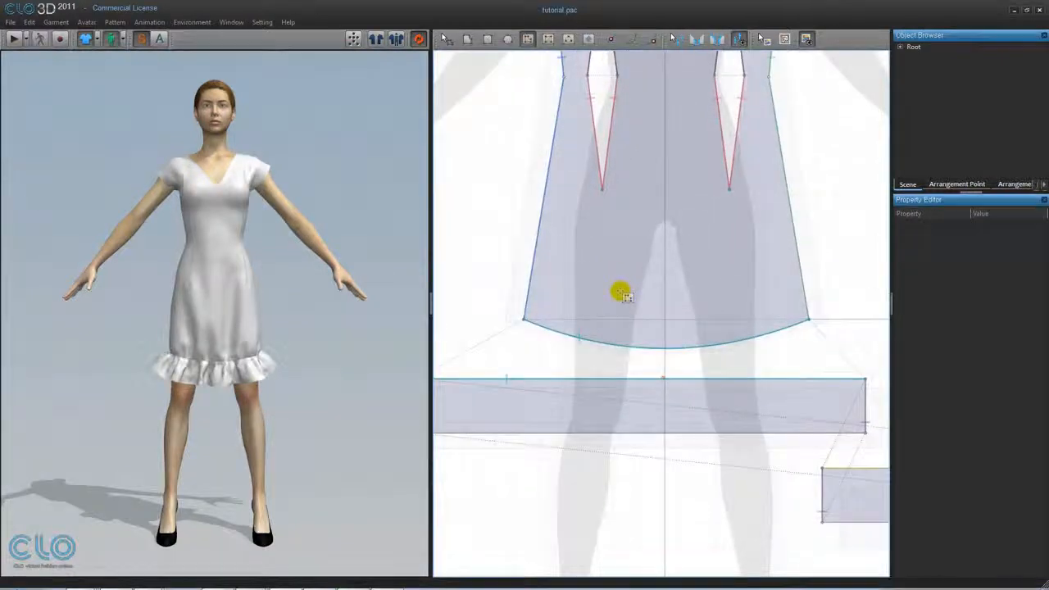
pyautogui.scroll(1, 615, 297)
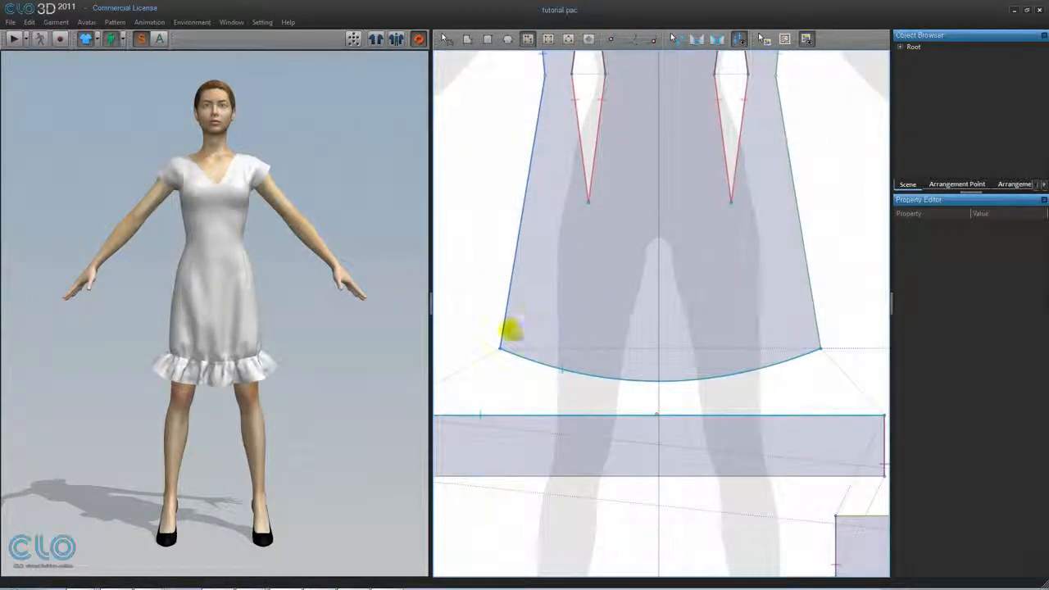
pyautogui.click(507, 330)
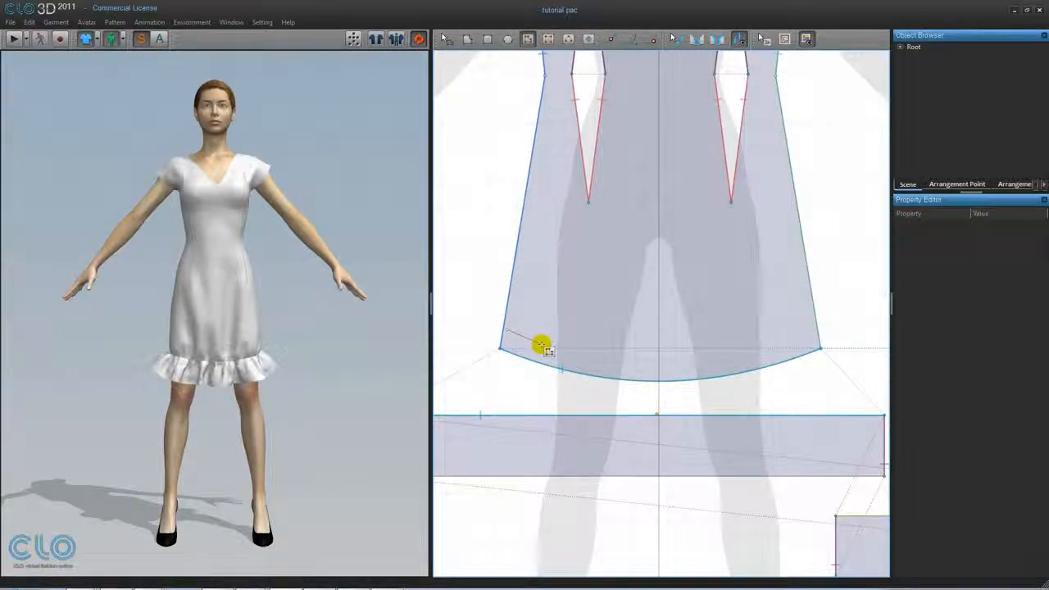
pyautogui.click(544, 345)
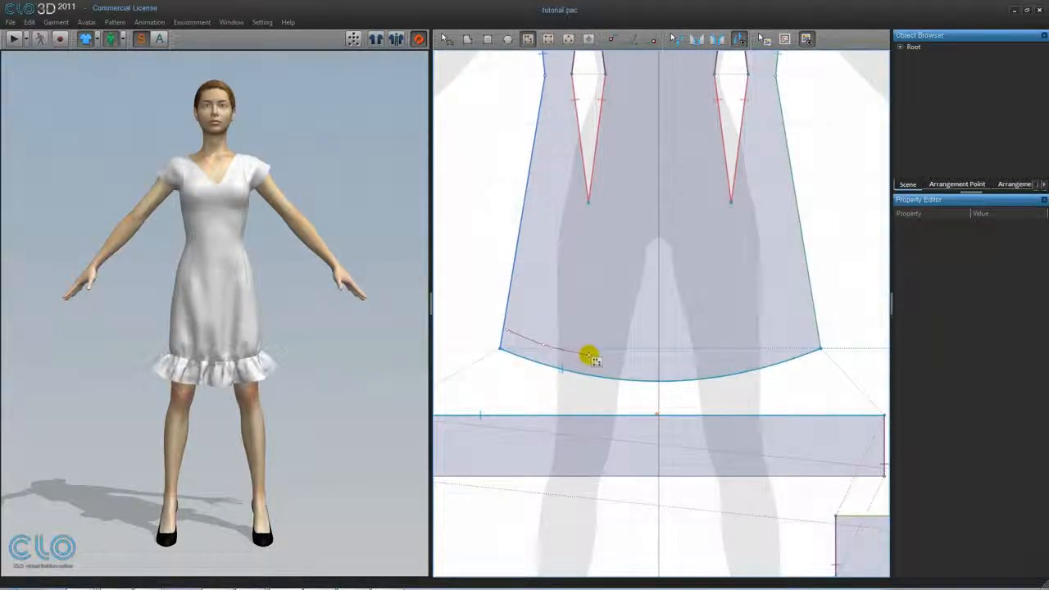
pyautogui.click(590, 355)
pyautogui.click(640, 362)
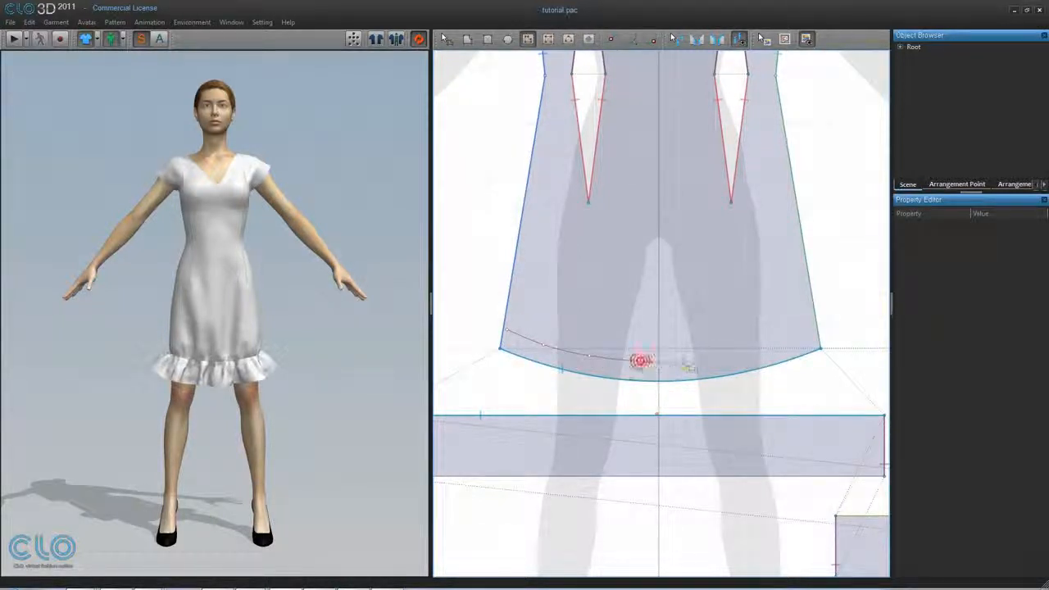
pyautogui.click(685, 360)
pyautogui.click(729, 351)
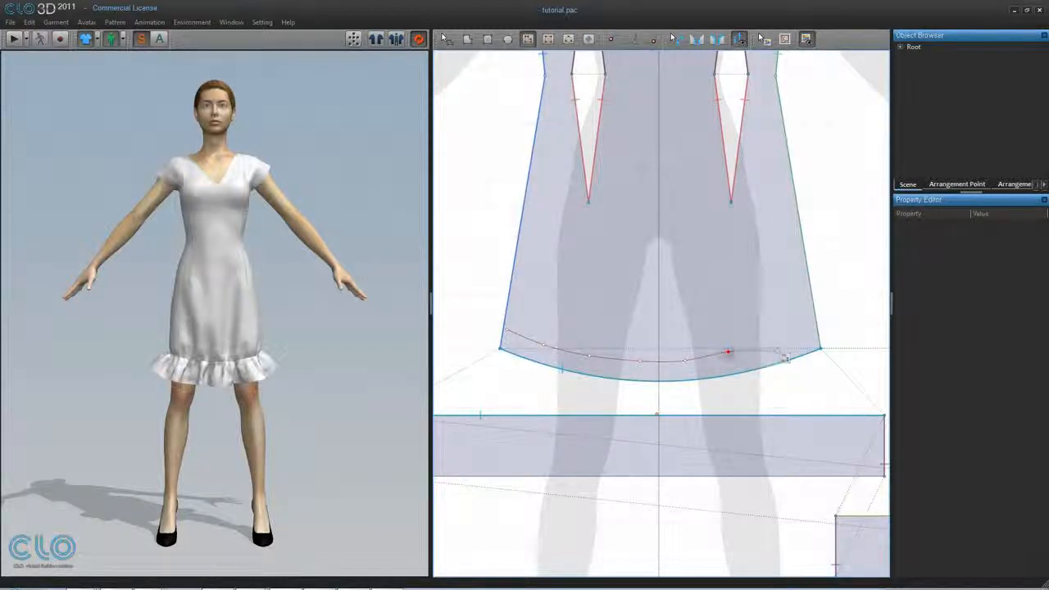
pyautogui.click(783, 339)
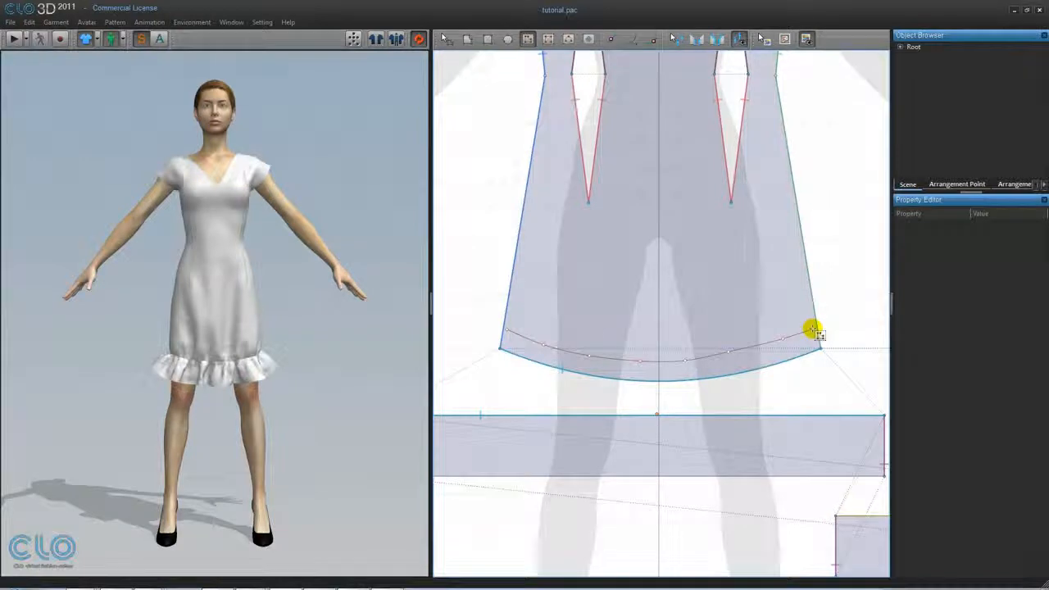
pyautogui.doubleClick(812, 330)
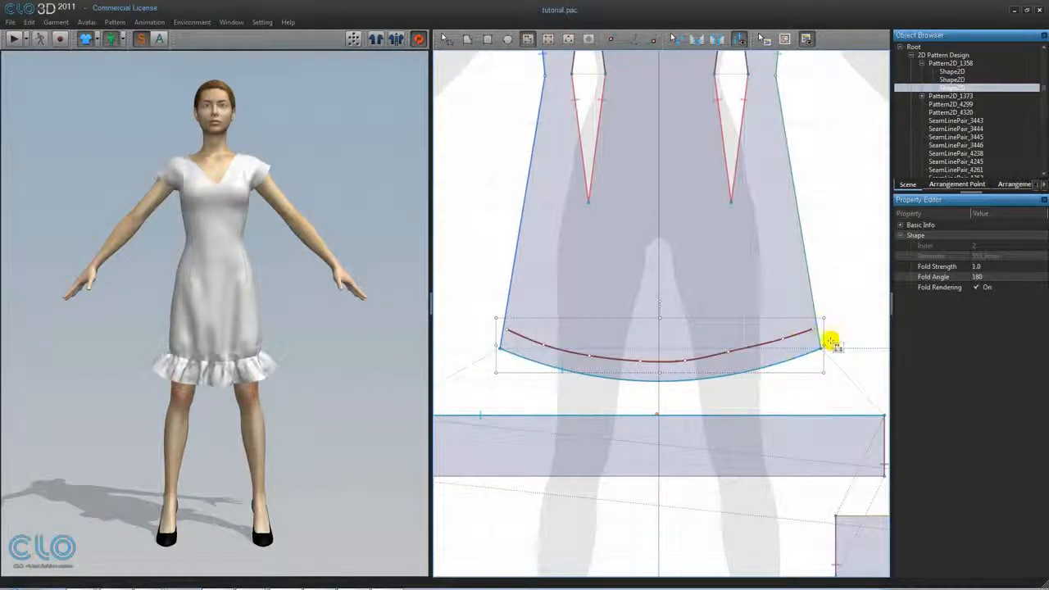
# Copy the front pattern's internal hem line and paste it just above the back pattern's bottom hem.
pyautogui.scroll(-8, 831, 343)
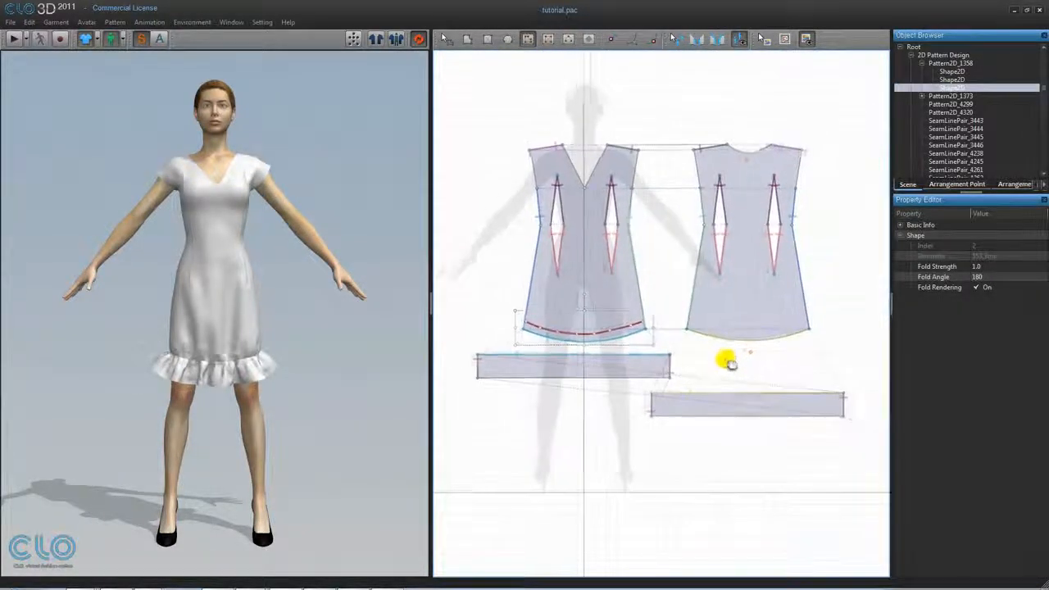
pyautogui.scroll(2, 731, 344)
pyautogui.hotkey('ctrl', 'c')
pyautogui.hotkey('ctrl', 'v')
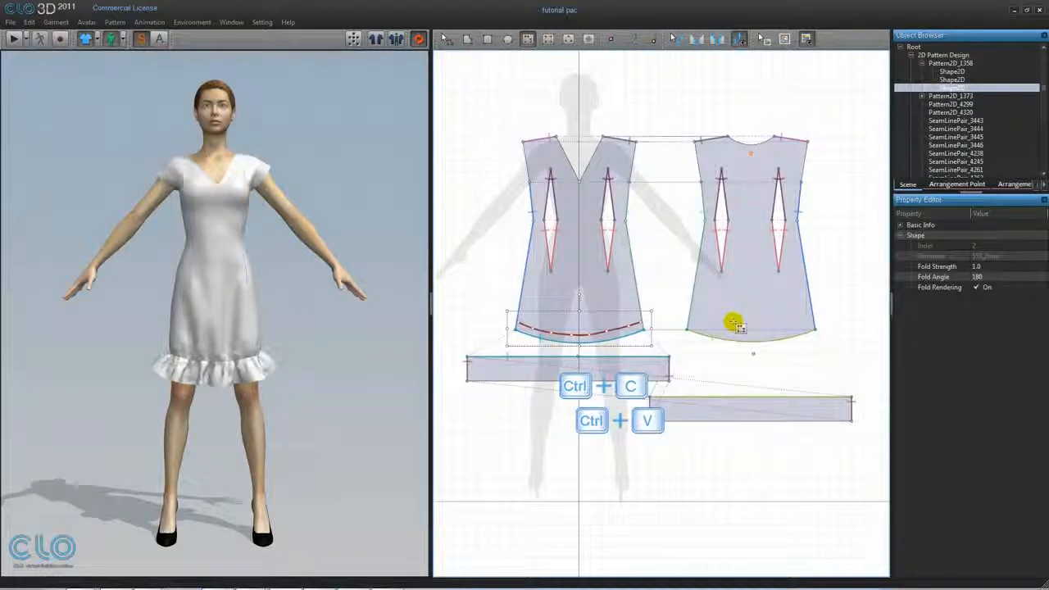
pyautogui.hotkey('ctrl', 'v')
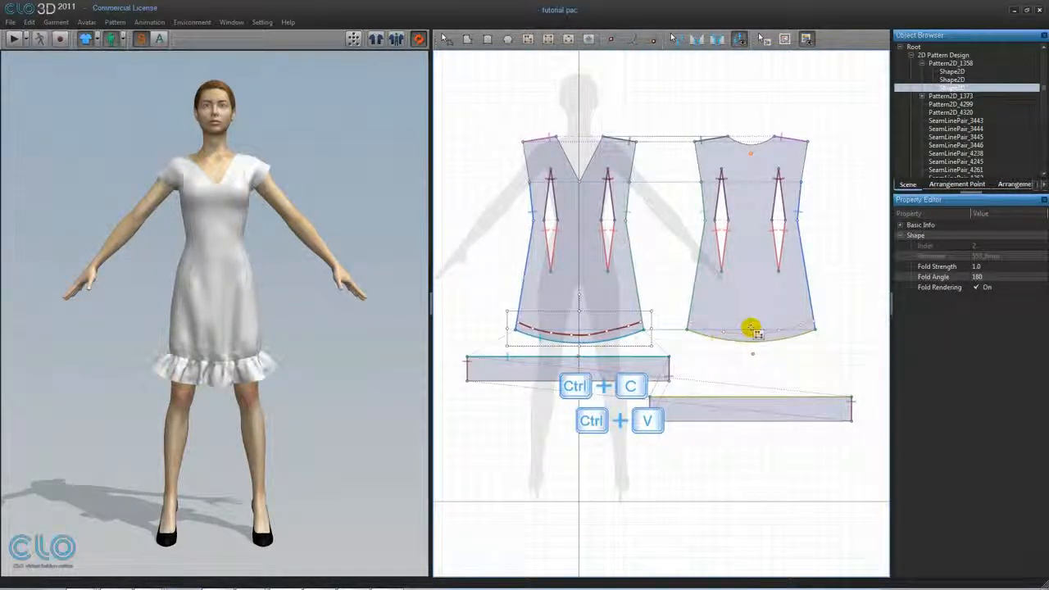
pyautogui.click(752, 330)
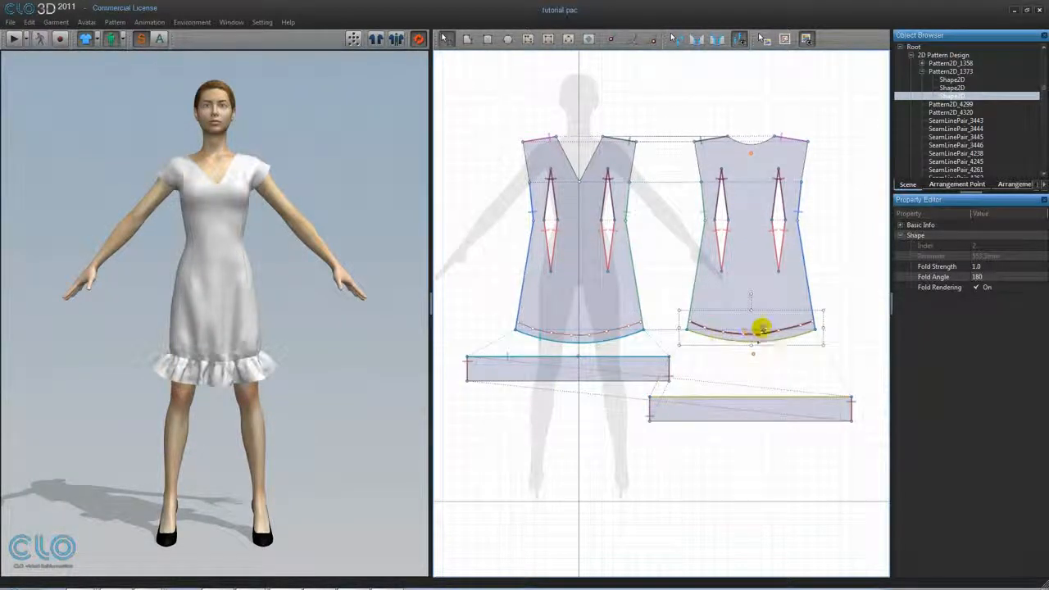
# Duplicate both ruffle strips together and place the copies directly below the originals in the pattern window.
pyautogui.scroll(-2, 660, 340)
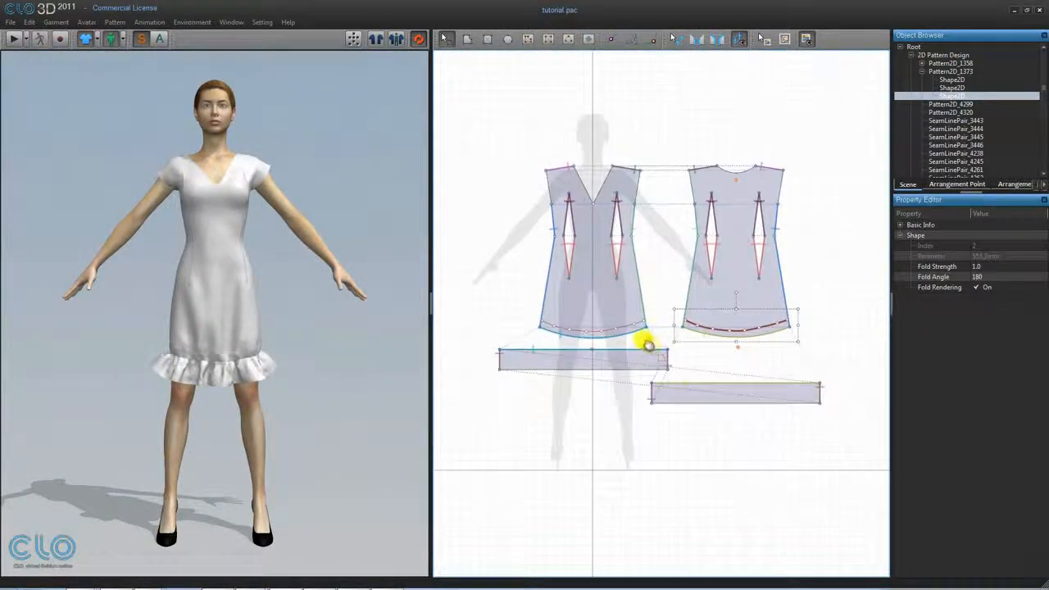
pyautogui.click(464, 317)
pyautogui.moveTo(462, 314); pyautogui.dragTo(850, 414)
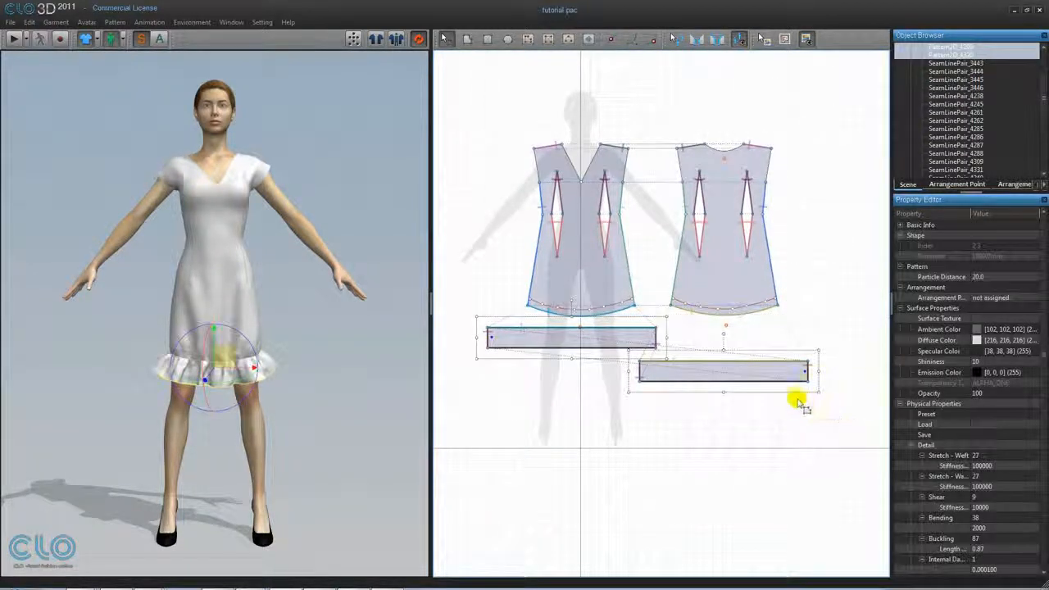
pyautogui.hotkey('ctrl', 'c')
pyautogui.hotkey('ctrl', 'v')
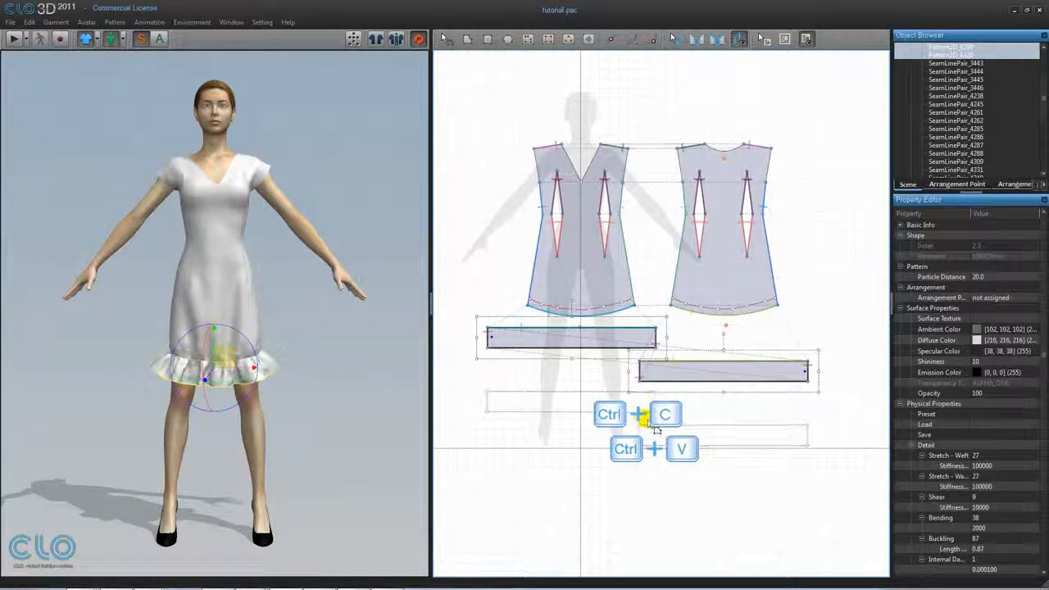
pyautogui.click(656, 426)
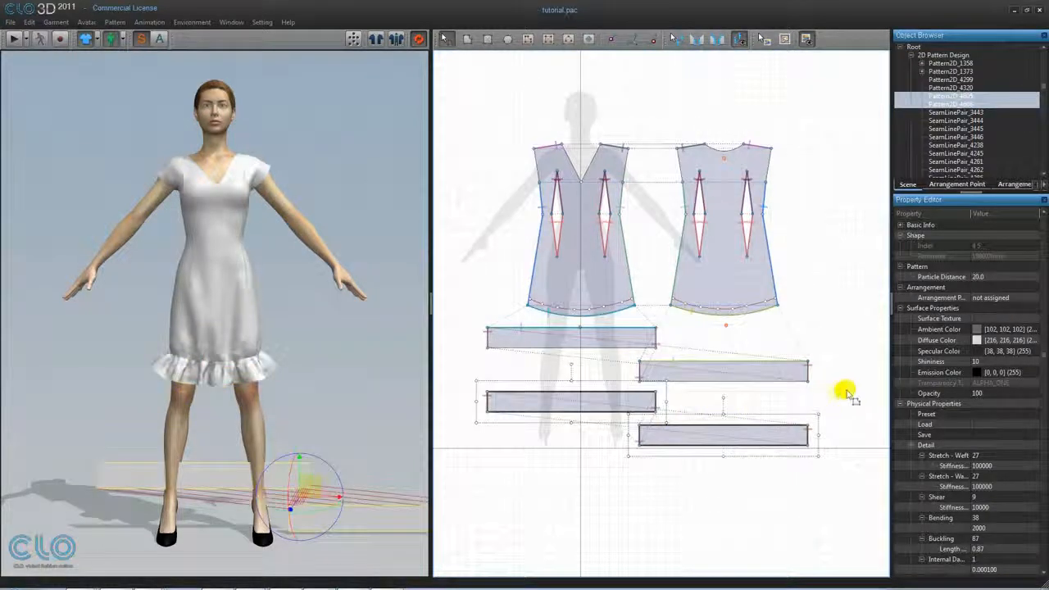
pyautogui.click(853, 393)
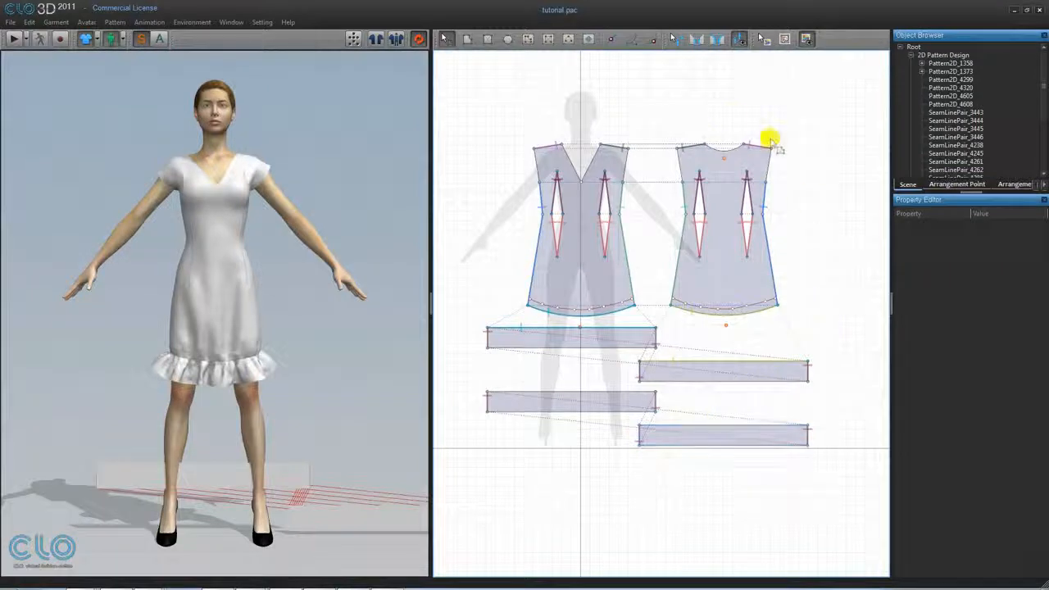
# Sew the front and back internal hem lines to the upper edges of the matching duplicated strips with segment sewing.
pyautogui.click(696, 38)
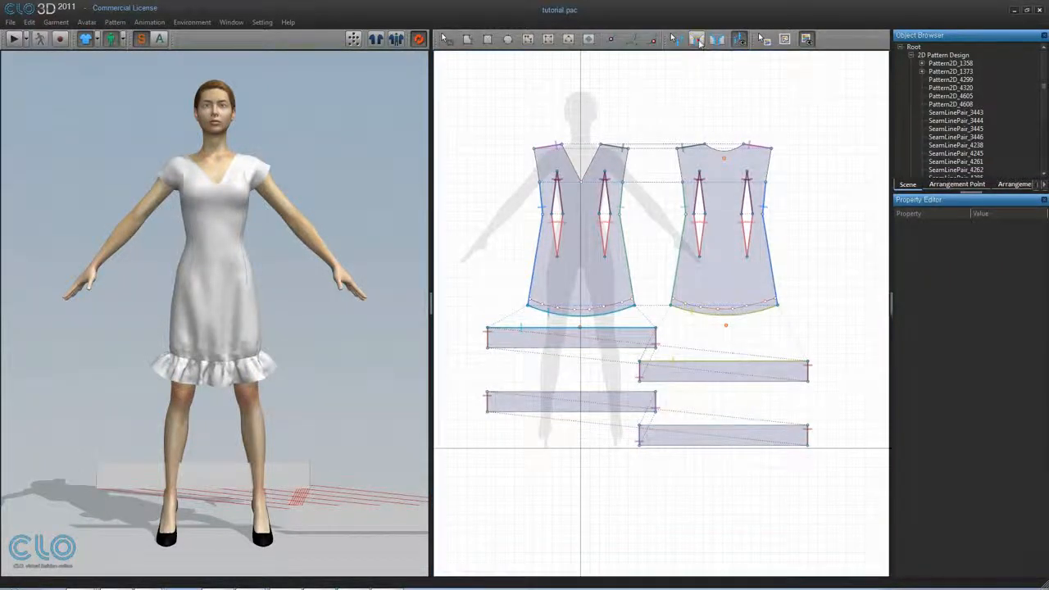
pyautogui.click(564, 310)
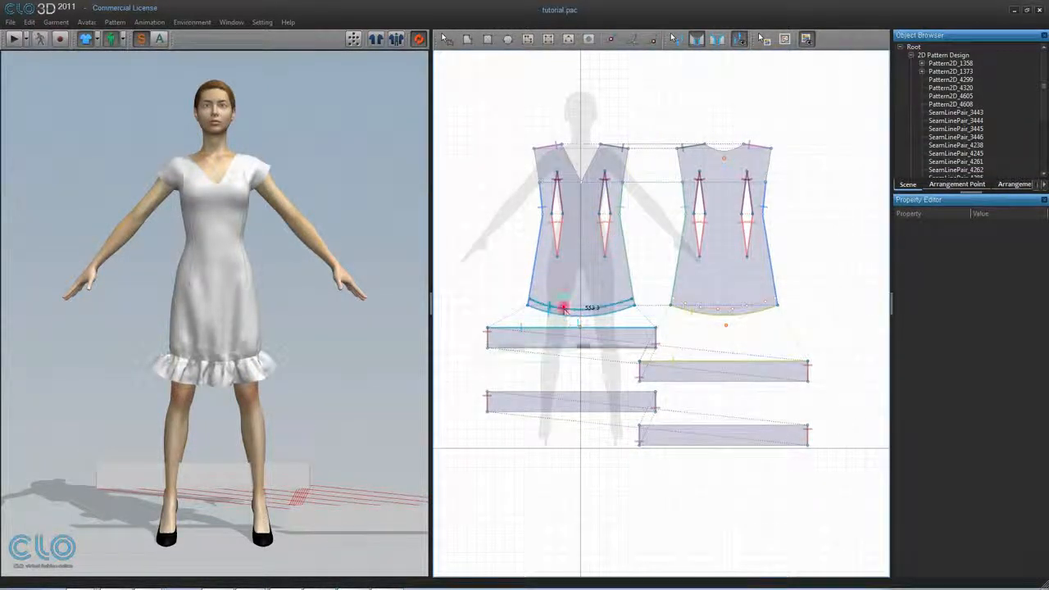
pyautogui.click(534, 394)
pyautogui.click(699, 311)
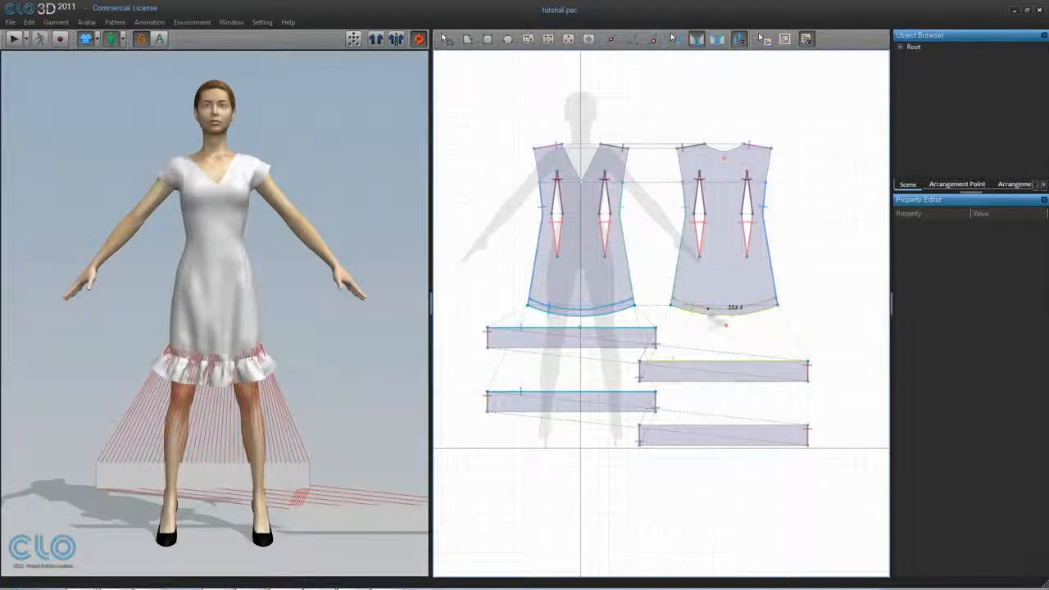
pyautogui.click(678, 425)
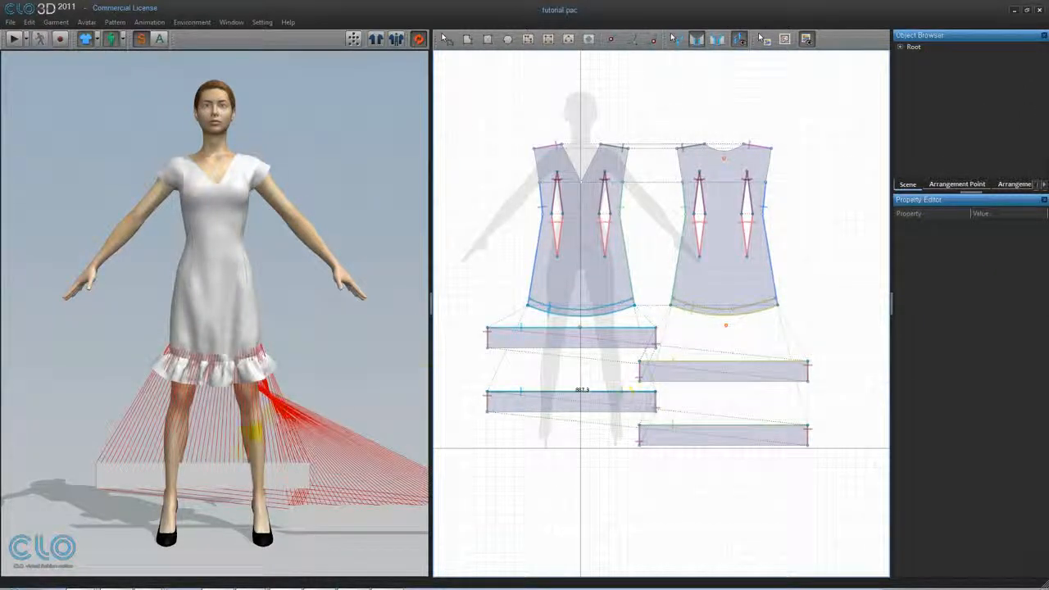
# Position the duplicated strips in front of and behind the dress at hem level, flipping the back strip to face outward.
pyautogui.click(215, 464)
pyautogui.moveTo(246, 351); pyautogui.dragTo(219, 368)
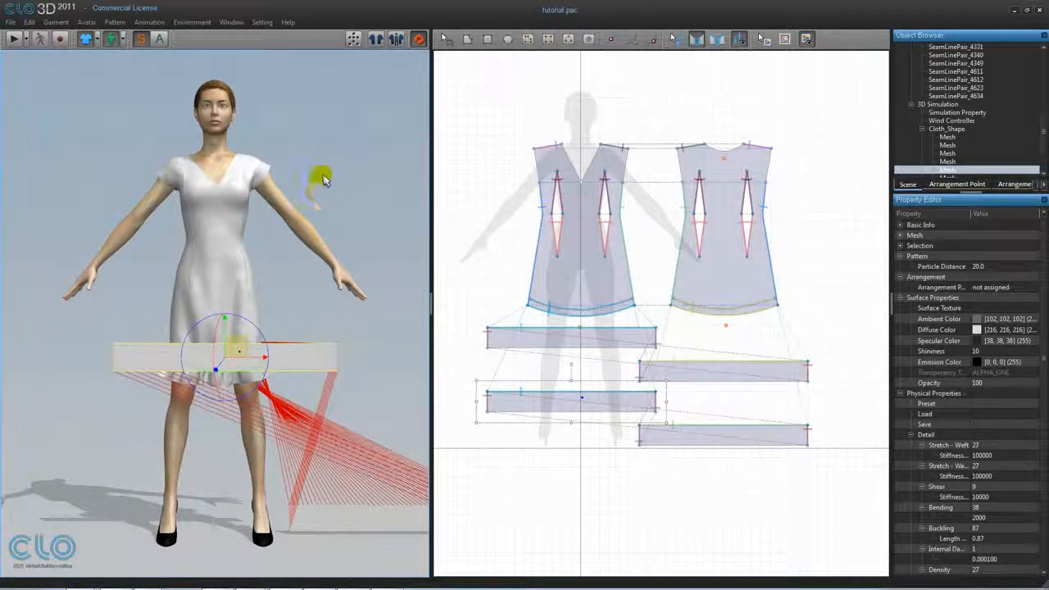
pyautogui.rightClick(321, 176)
pyautogui.click(332, 193)
pyautogui.moveTo(97, 515); pyautogui.dragTo(276, 349)
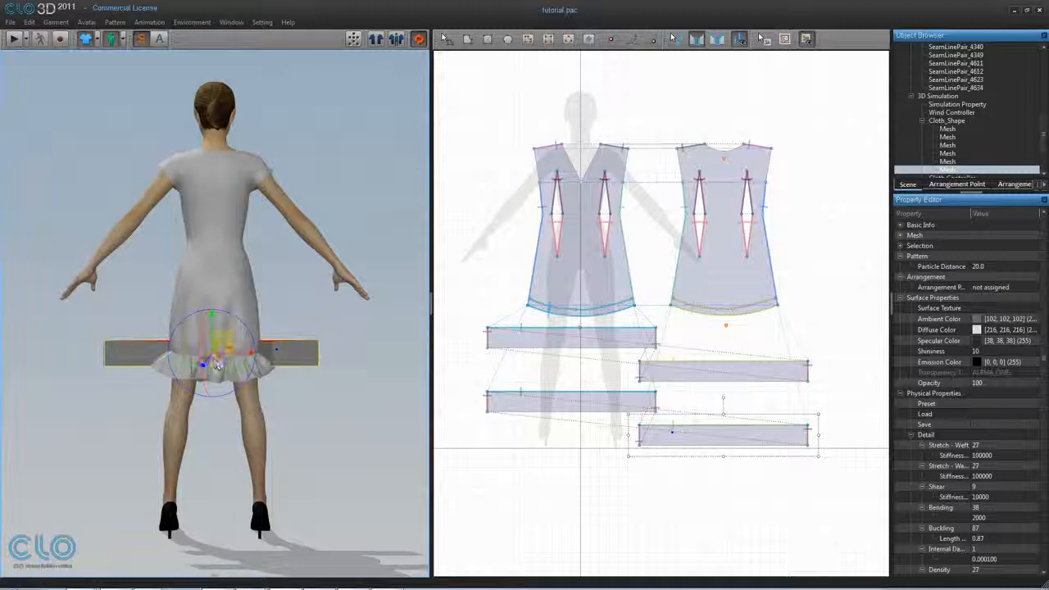
pyautogui.rightClick(272, 352)
pyautogui.click(291, 360)
pyautogui.rightClick(363, 101)
pyautogui.click(378, 110)
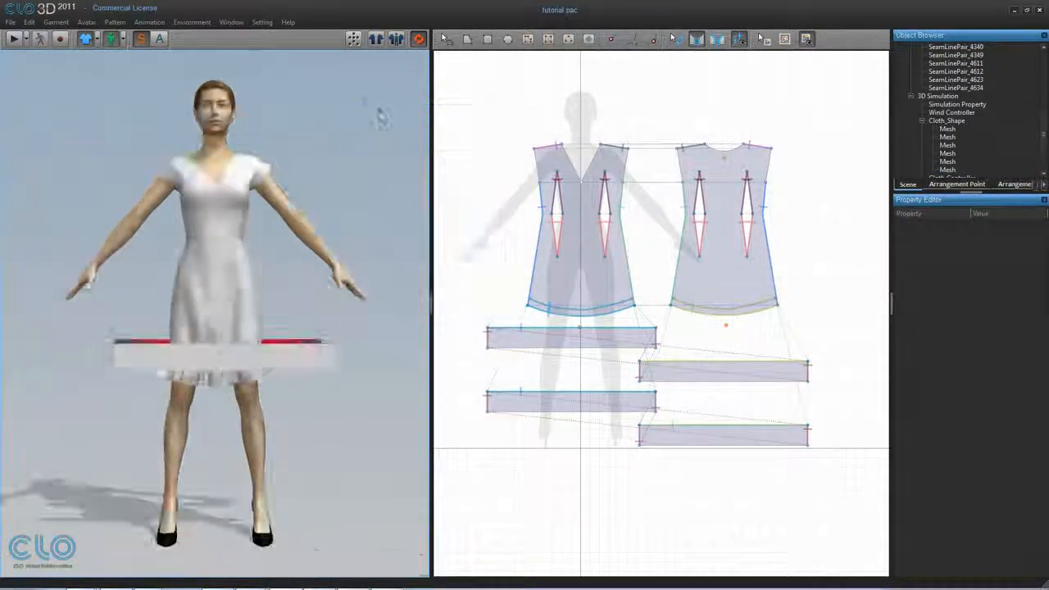
# Simulate the garment until the second ruffle layer drapes over the first, and stop the simulation.
pyautogui.click(14, 38)
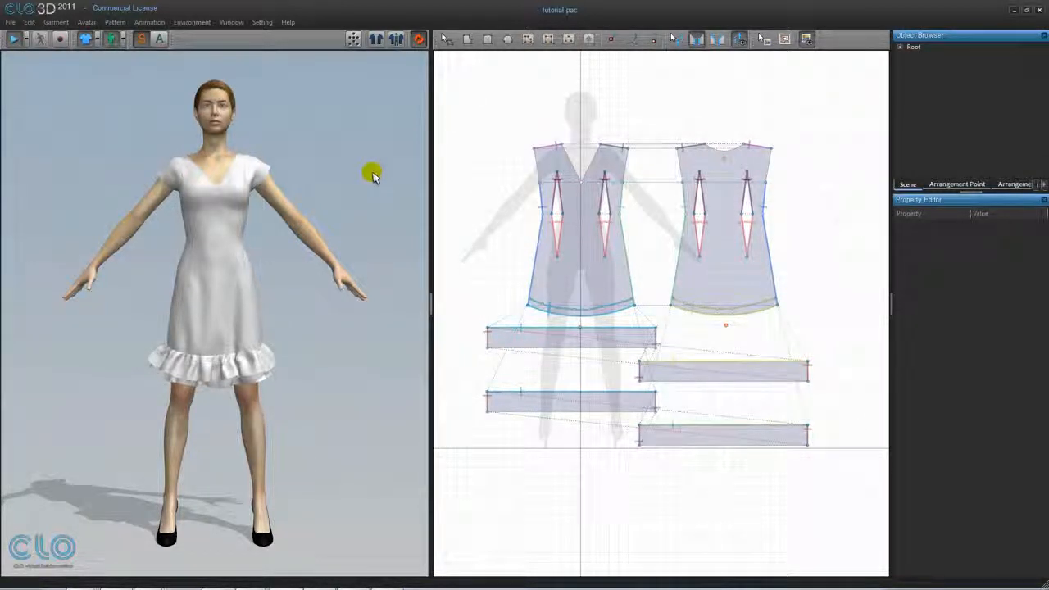
pyautogui.click(12, 40)
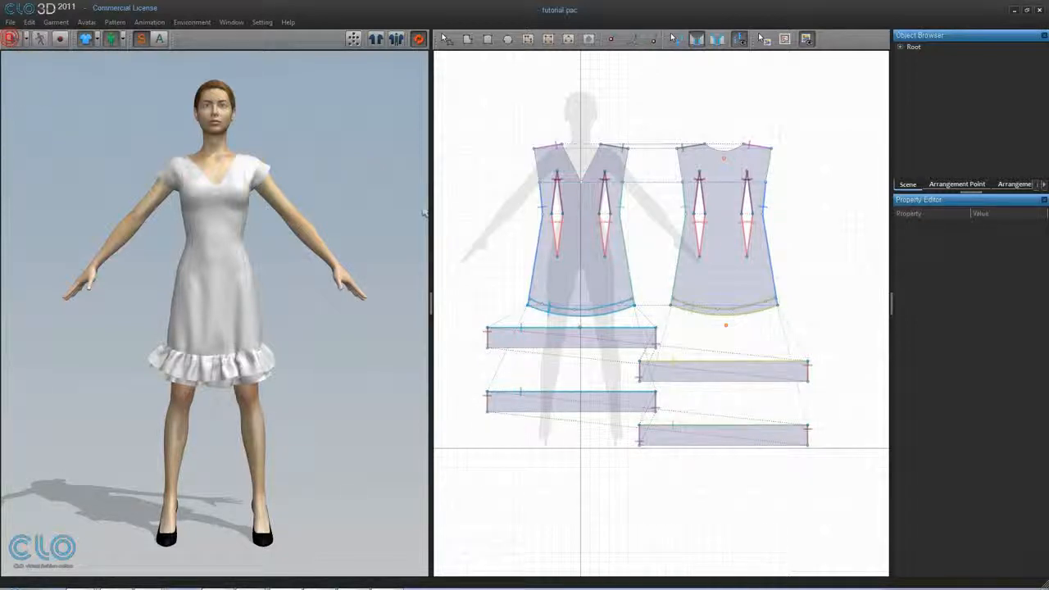
# Show the mesh on the 2D patterns and examine its density around the front darts.
pyautogui.rightClick(644, 77)
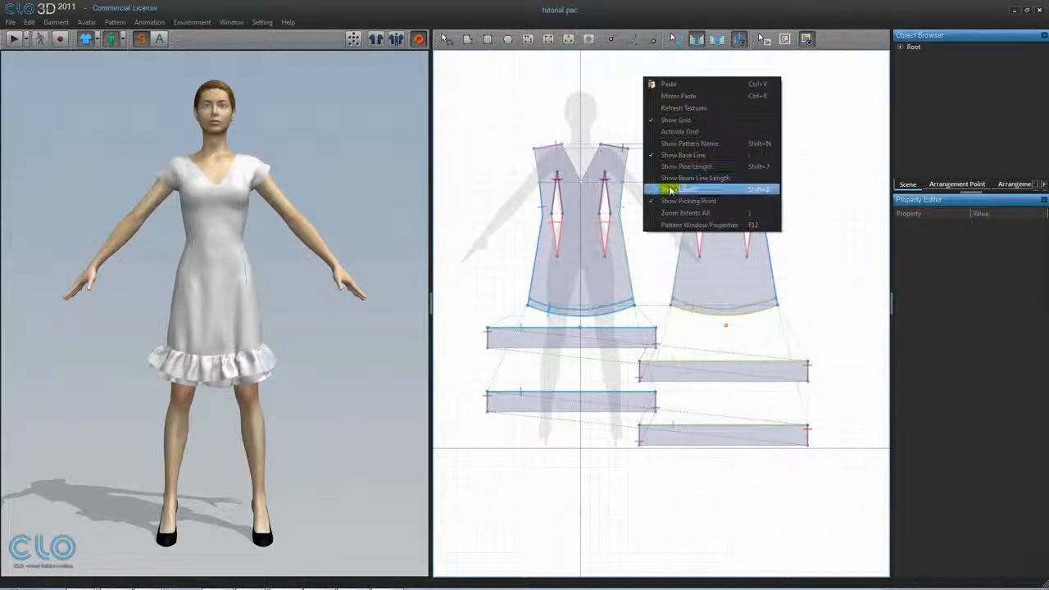
pyautogui.click(670, 190)
pyautogui.scroll(5, 674, 225)
pyautogui.scroll(3, 693, 229)
pyautogui.scroll(4, 733, 230)
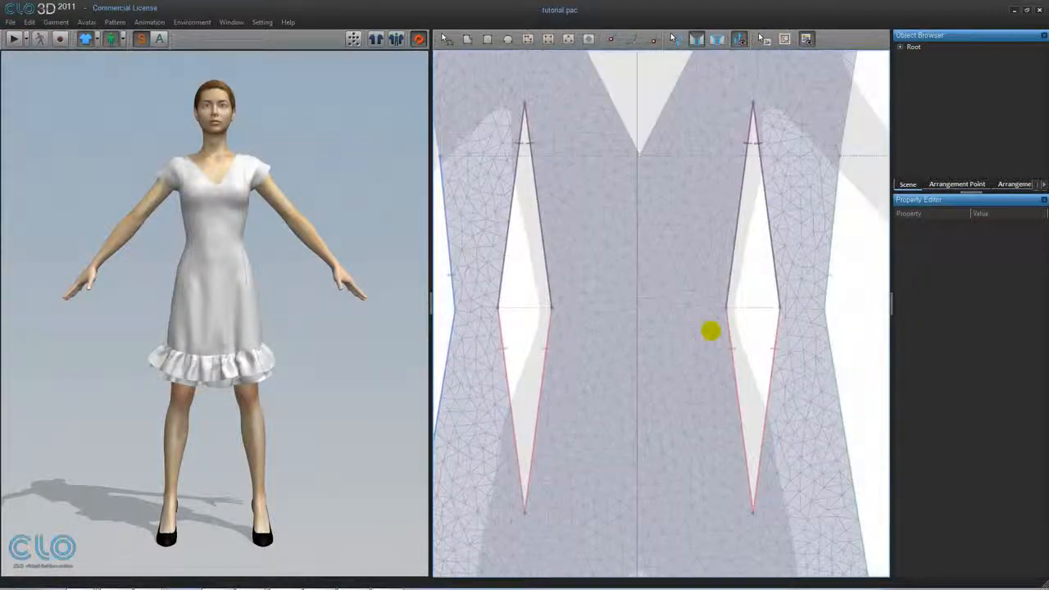
pyautogui.scroll(2, 710, 330)
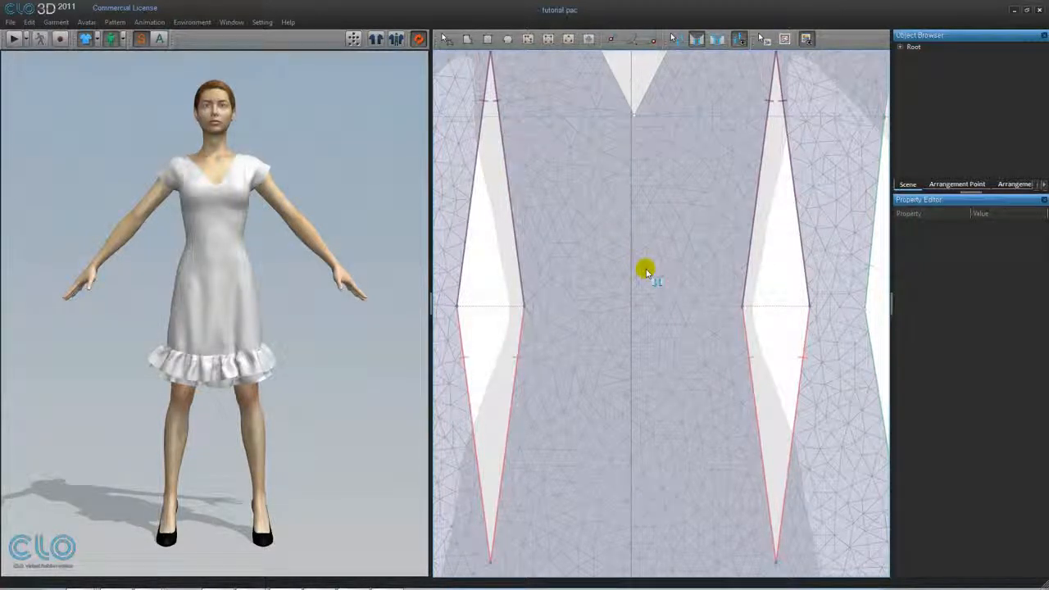
pyautogui.scroll(-5, 666, 348)
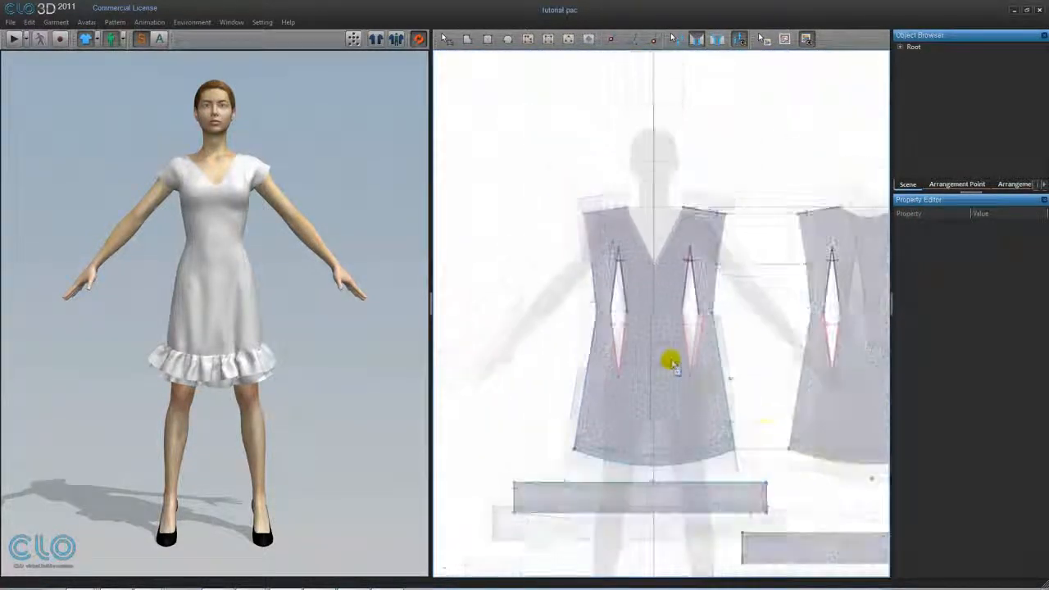
pyautogui.scroll(-3, 662, 318)
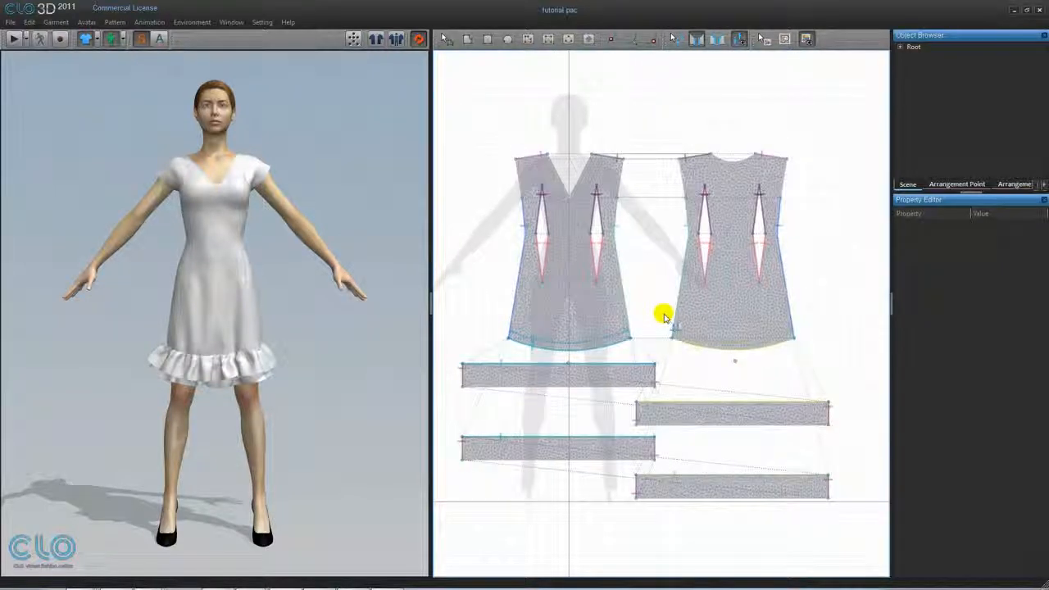
# Select all the dress and ruffle patterns and set their particle distance to 5.
pyautogui.hotkey('ctrl', 'a')
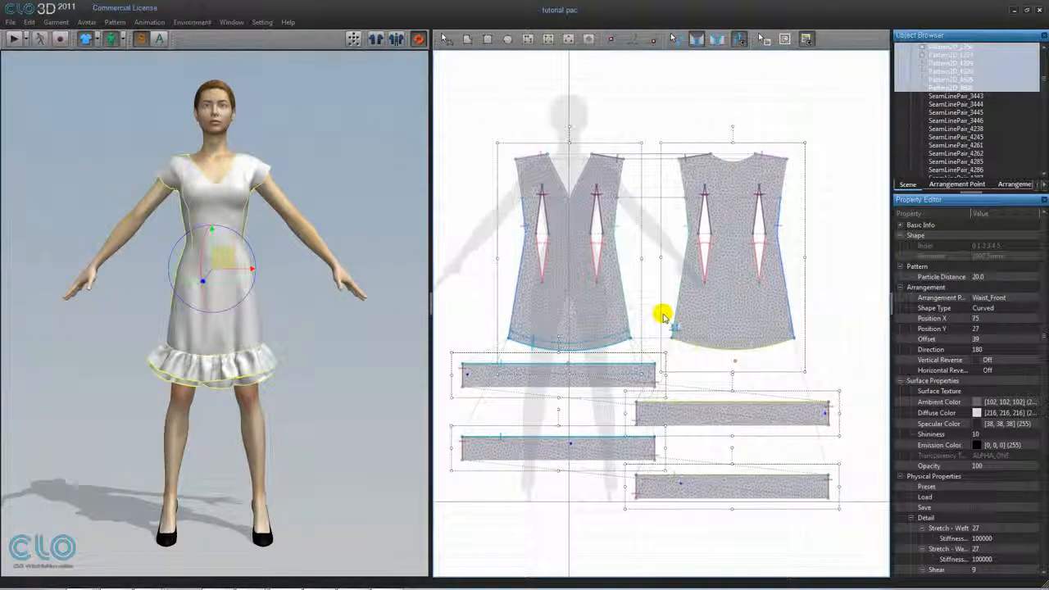
pyautogui.click(920, 268)
pyautogui.click(923, 278)
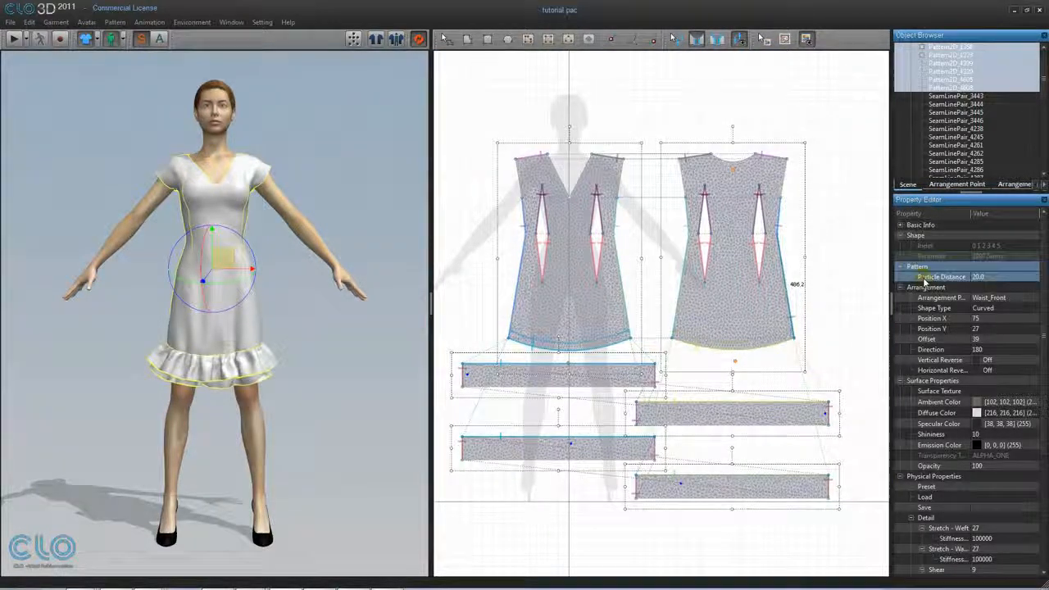
pyautogui.click(987, 279)
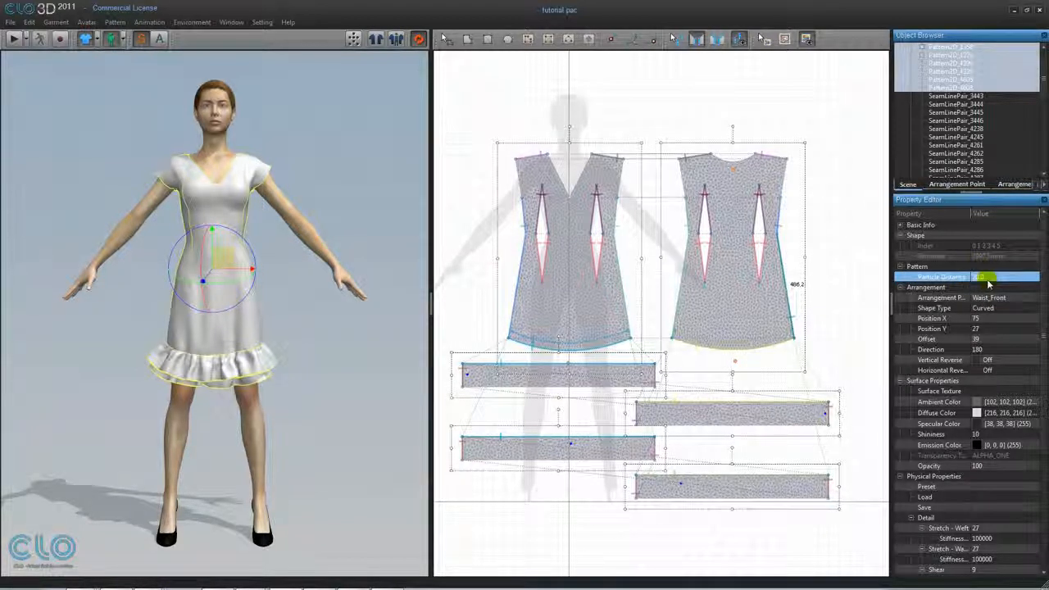
pyautogui.click(980, 277)
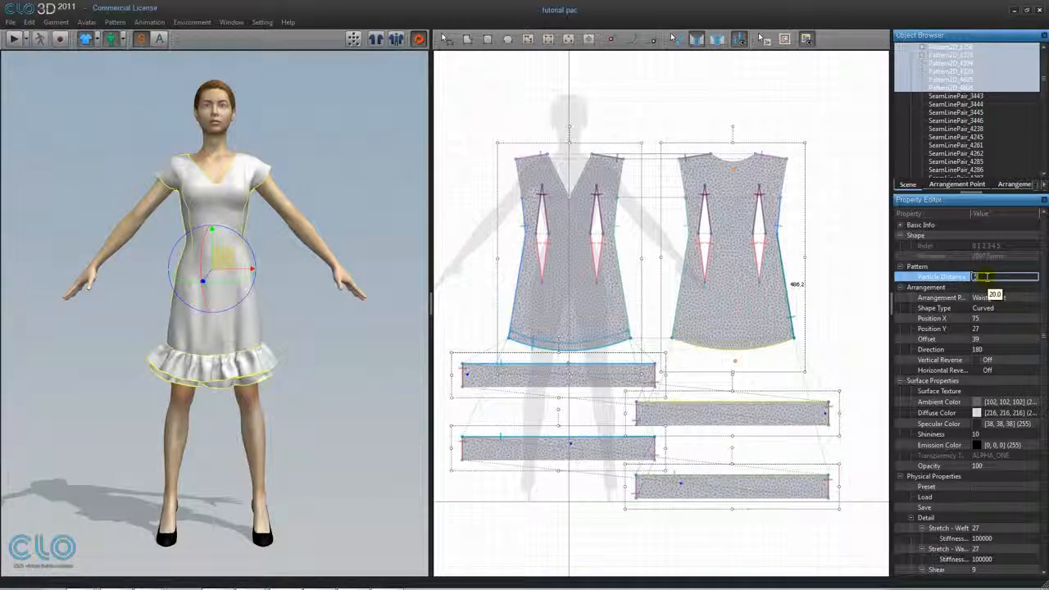
pyautogui.write('5')
pyautogui.press('Return')
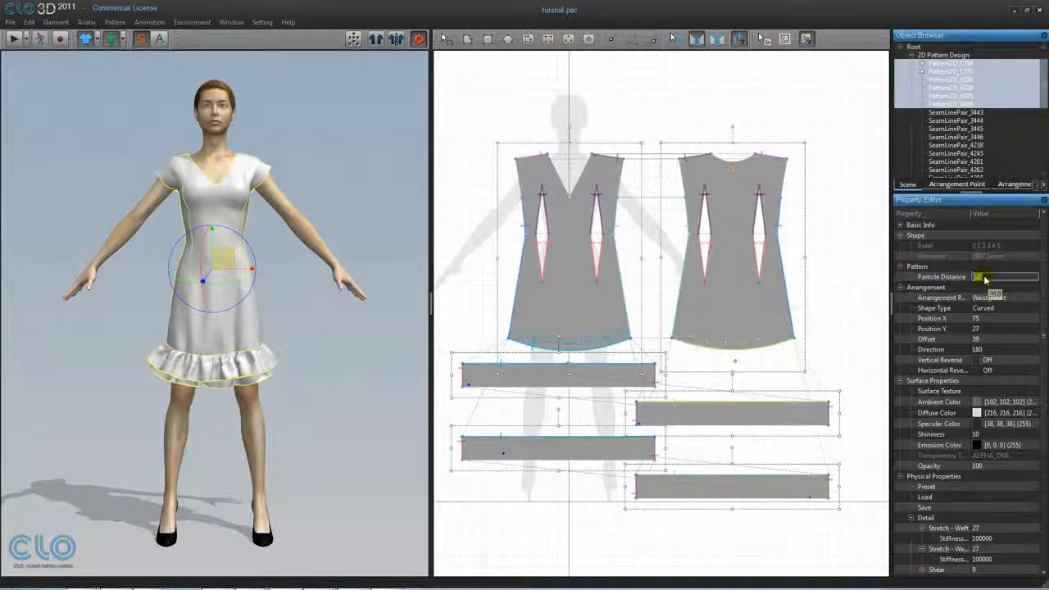
# Inspect the finer mesh on the front pattern, and start simulating the dress with the patterns deselected.
pyautogui.scroll(10, 741, 295)
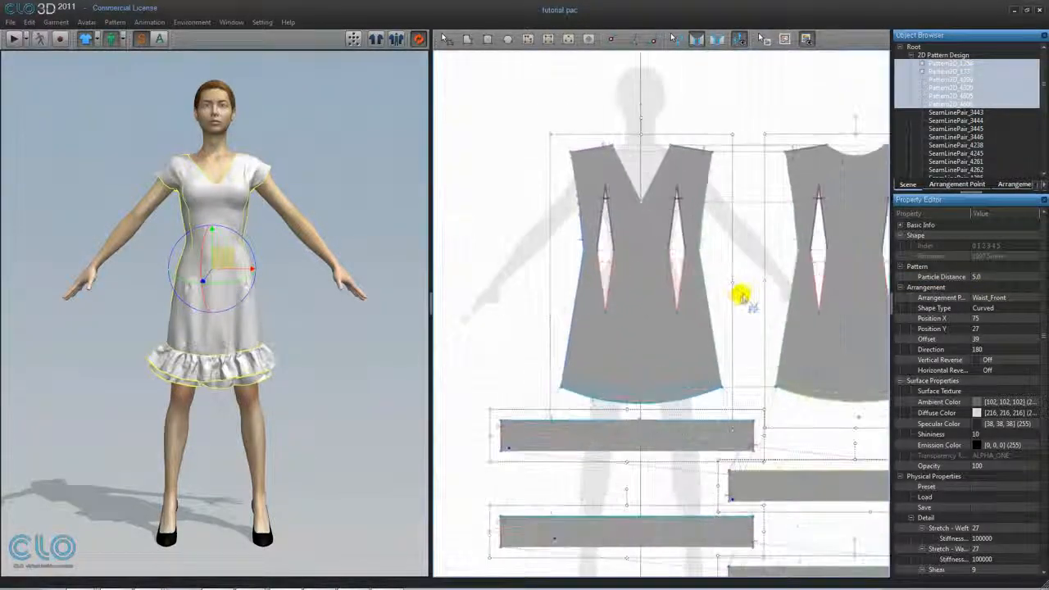
pyautogui.scroll(5, 724, 287)
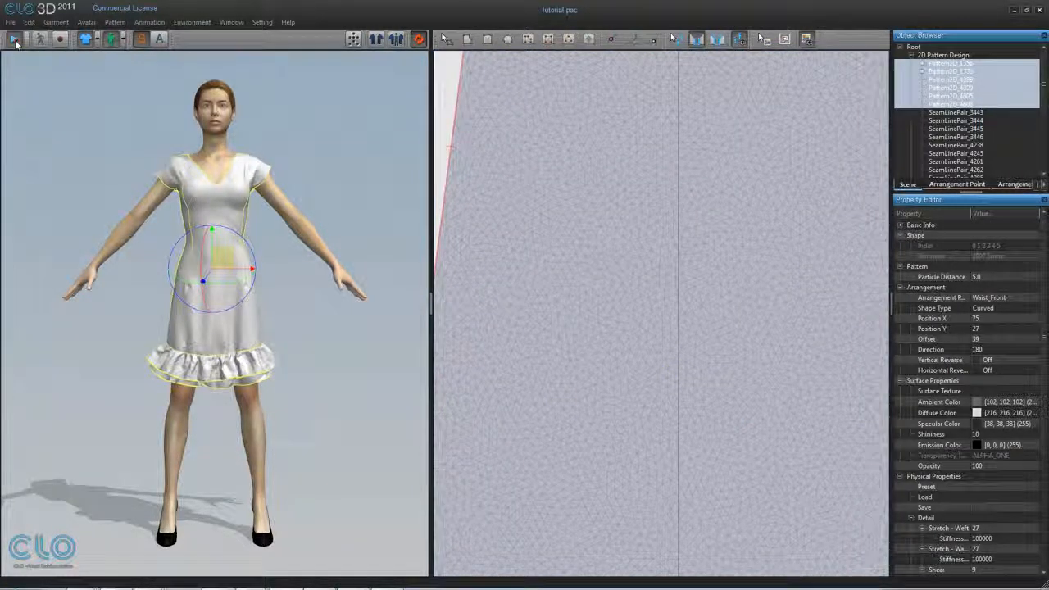
pyautogui.click(287, 372)
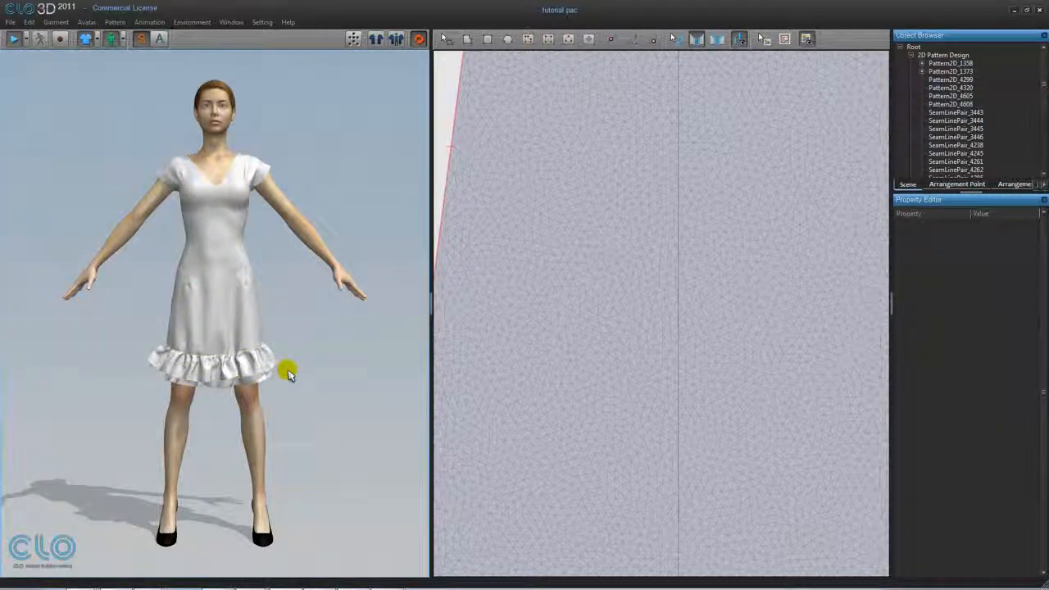